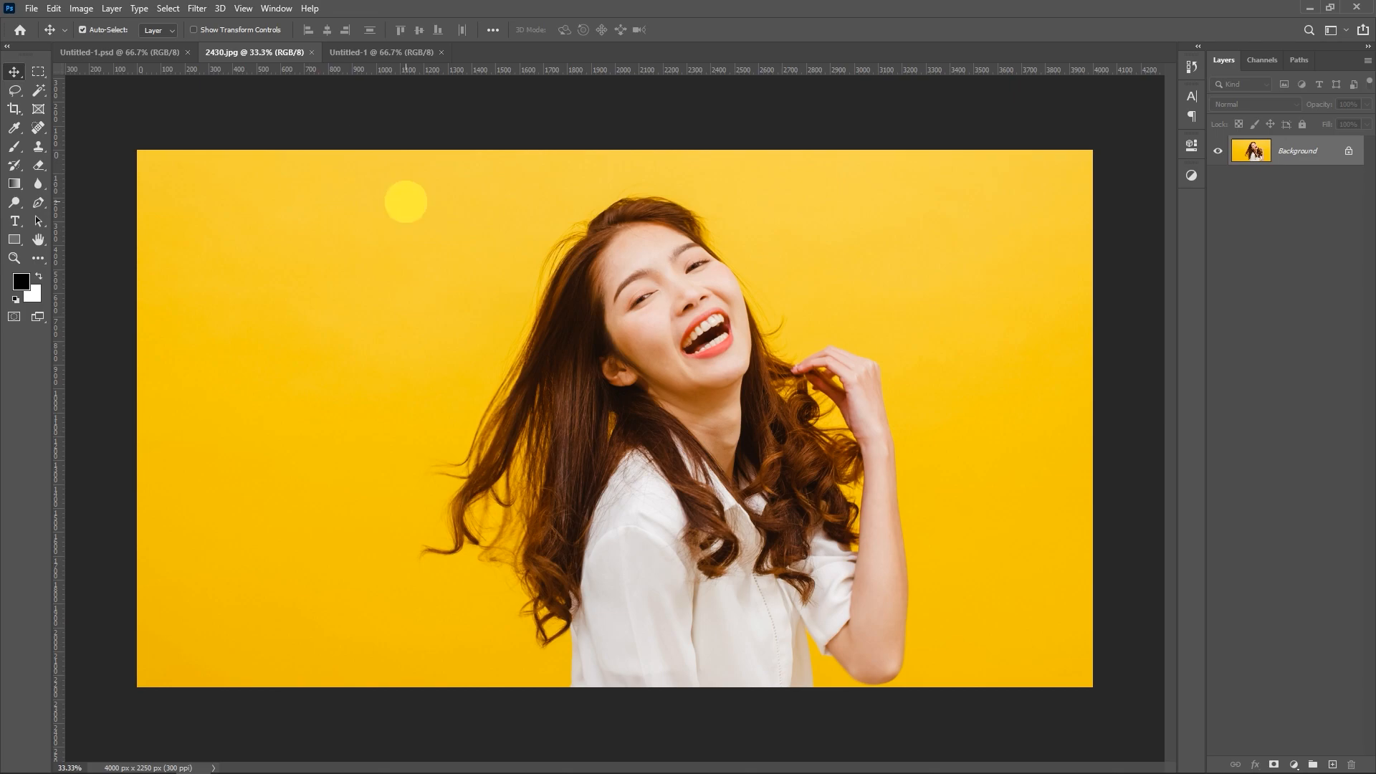
# Step: Bring the 2430.jpg photo into the Untitled-1 document and scale it down around the woman, aligned with the canvas bottom
pyautogui.click(372, 50)
pyautogui.moveTo(516, 338); pyautogui.dragTo(505, 323)
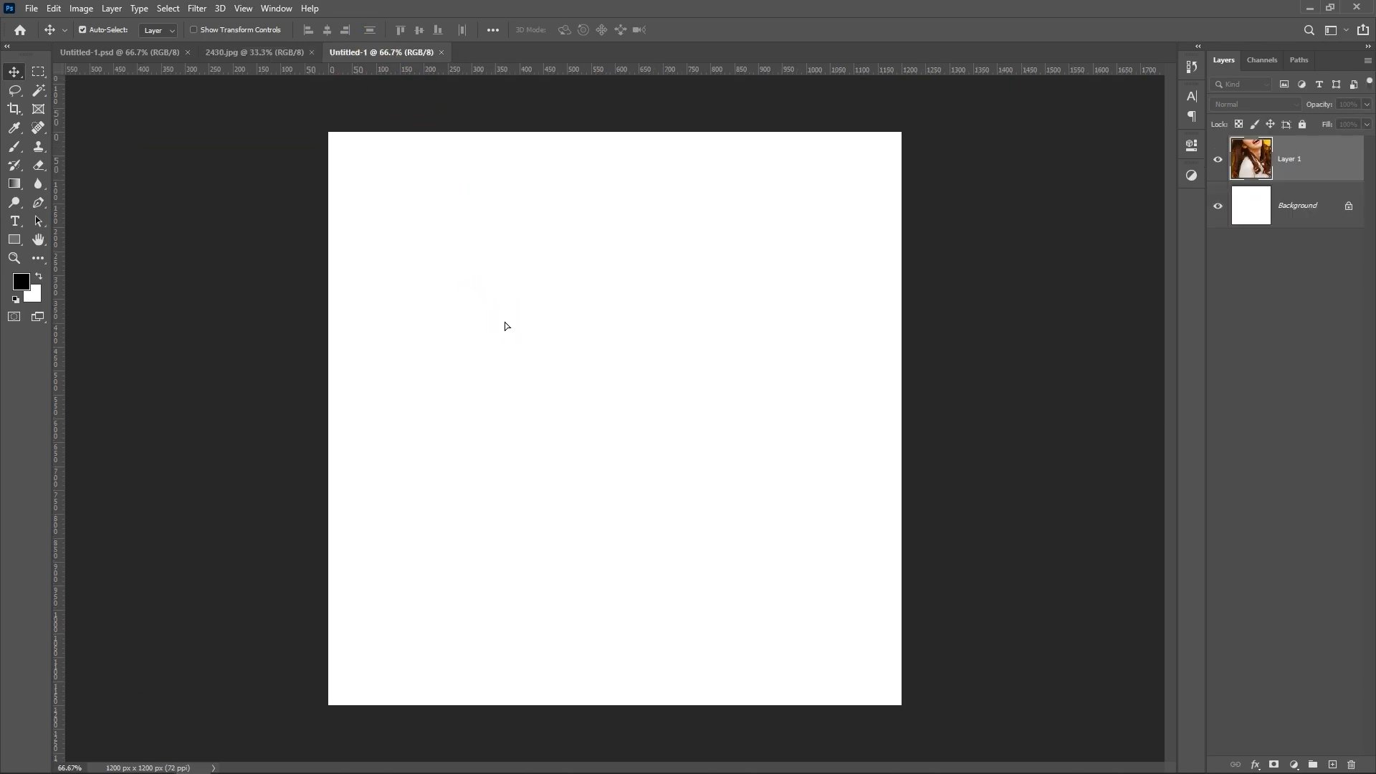
pyautogui.hotkey('ctrl', 't')
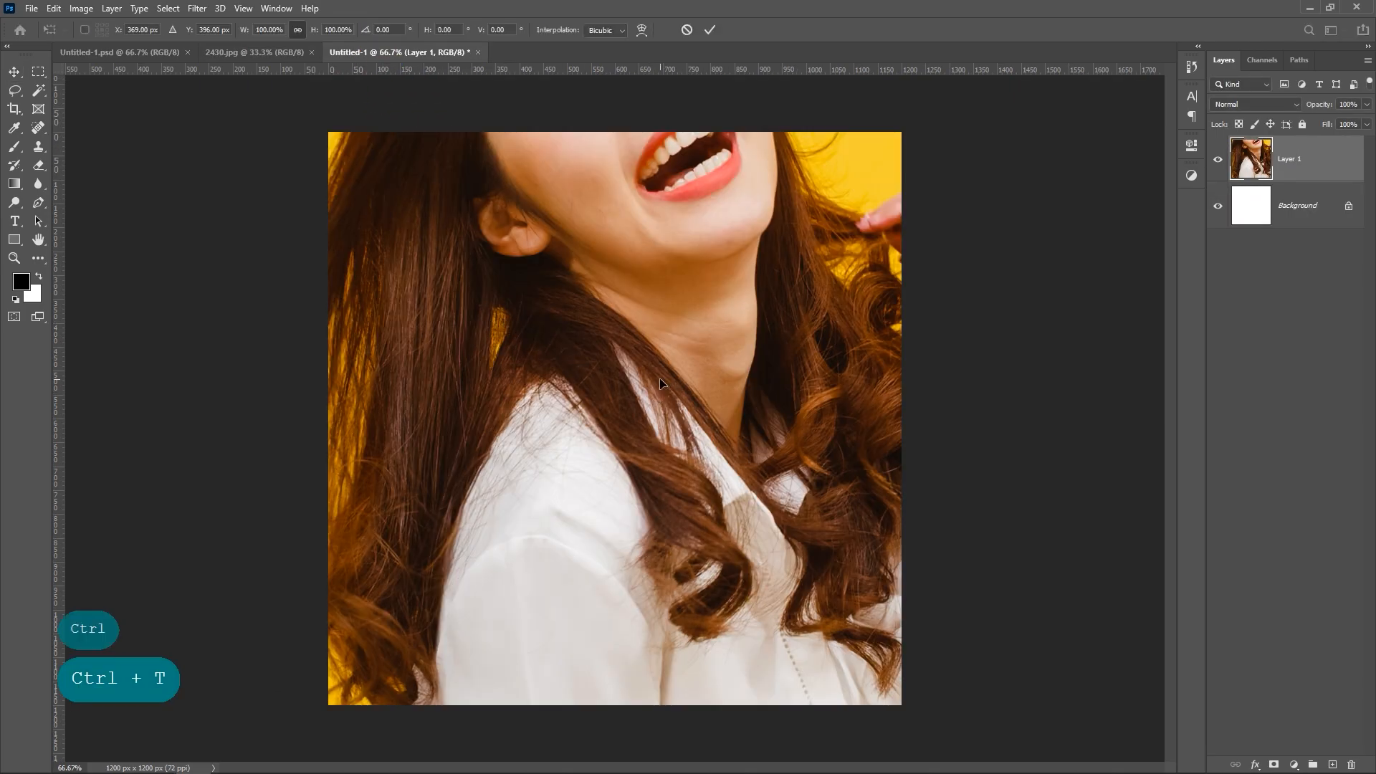
pyautogui.moveTo(659, 384); pyautogui.dragTo(590, 377)
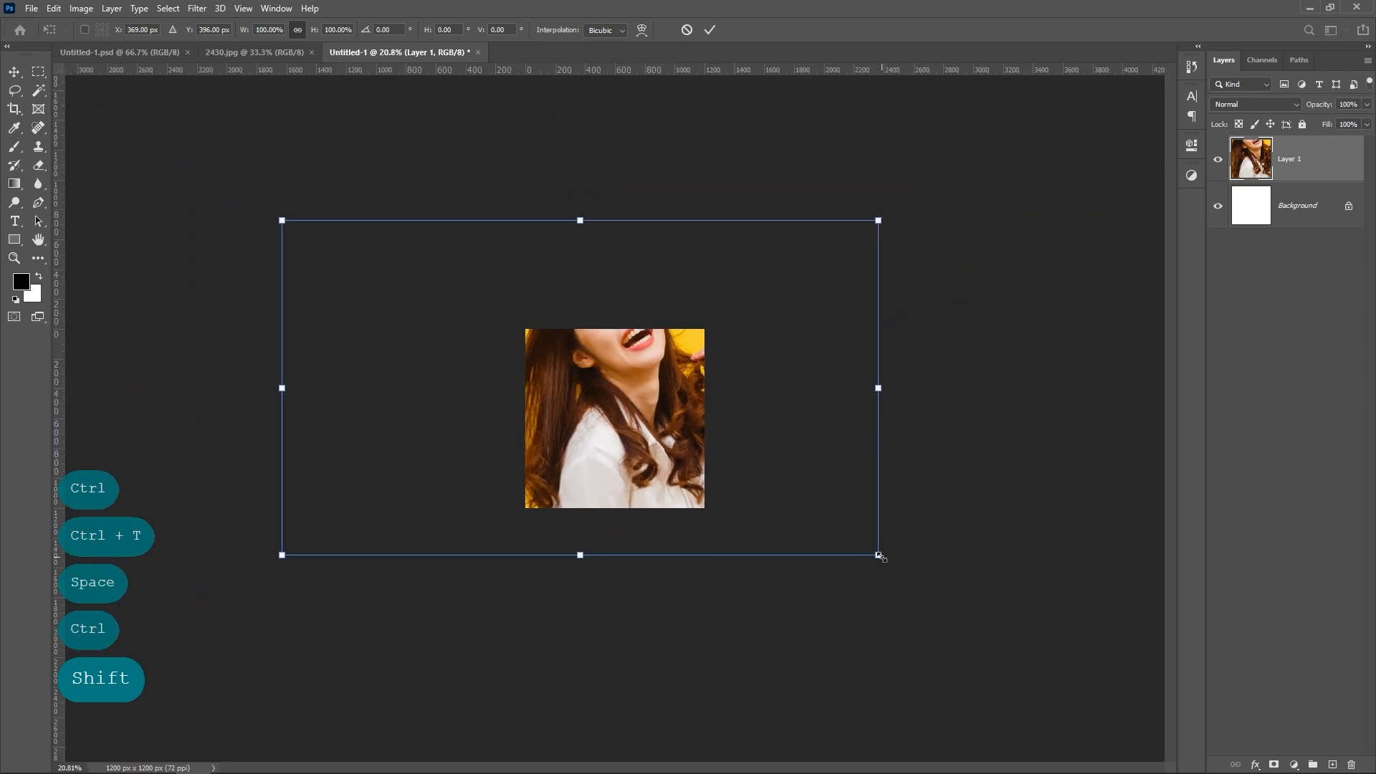
pyautogui.moveTo(878, 556); pyautogui.dragTo(737, 495)
pyautogui.moveTo(662, 460); pyautogui.dragTo(698, 485)
pyautogui.moveTo(783, 330); pyautogui.dragTo(705, 418)
pyautogui.moveTo(746, 361); pyautogui.dragTo(762, 345)
pyautogui.moveTo(713, 395); pyautogui.dragTo(703, 475)
pyautogui.press('Return')
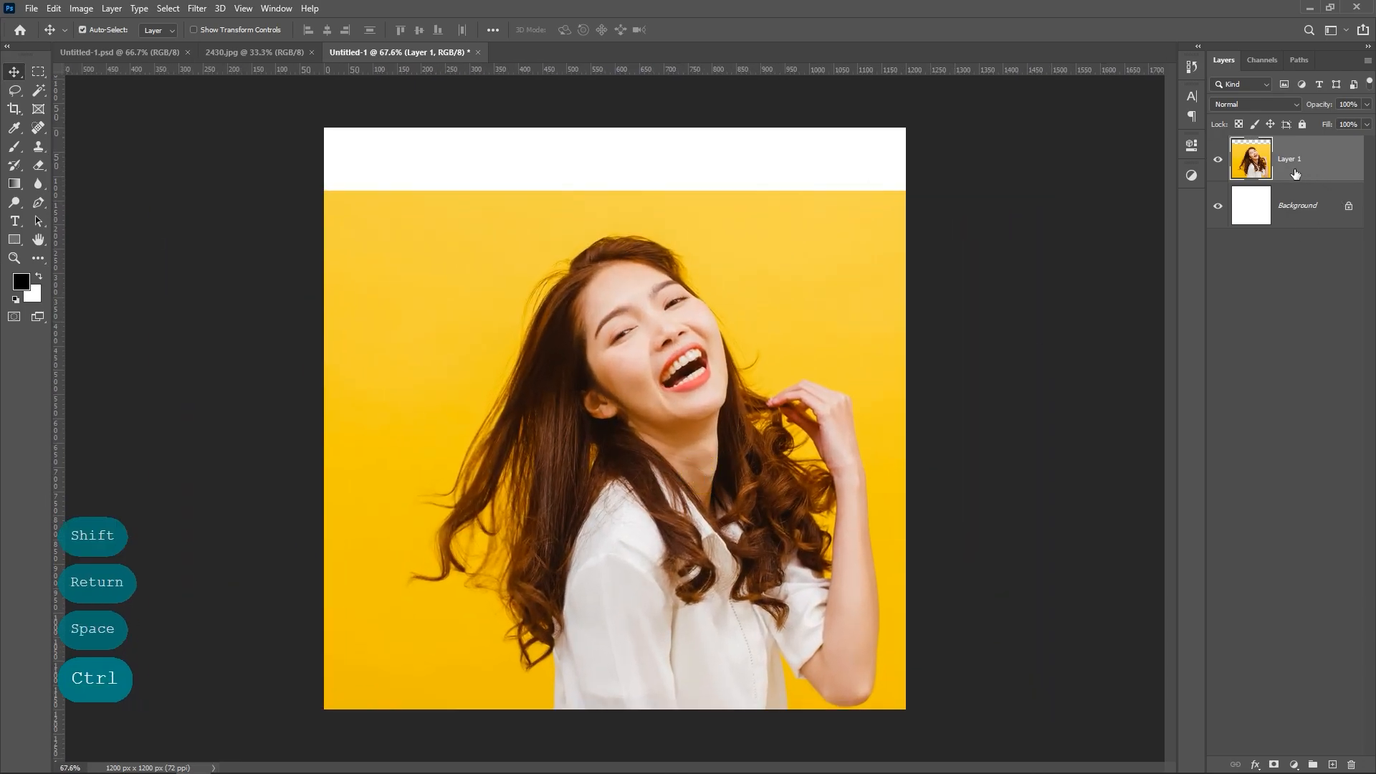
# Step: Sample the photo's yellow background as the foreground colour and choose the Kyle's Rakes - Zoom brush
pyautogui.click(14, 131)
pyautogui.click(712, 200)
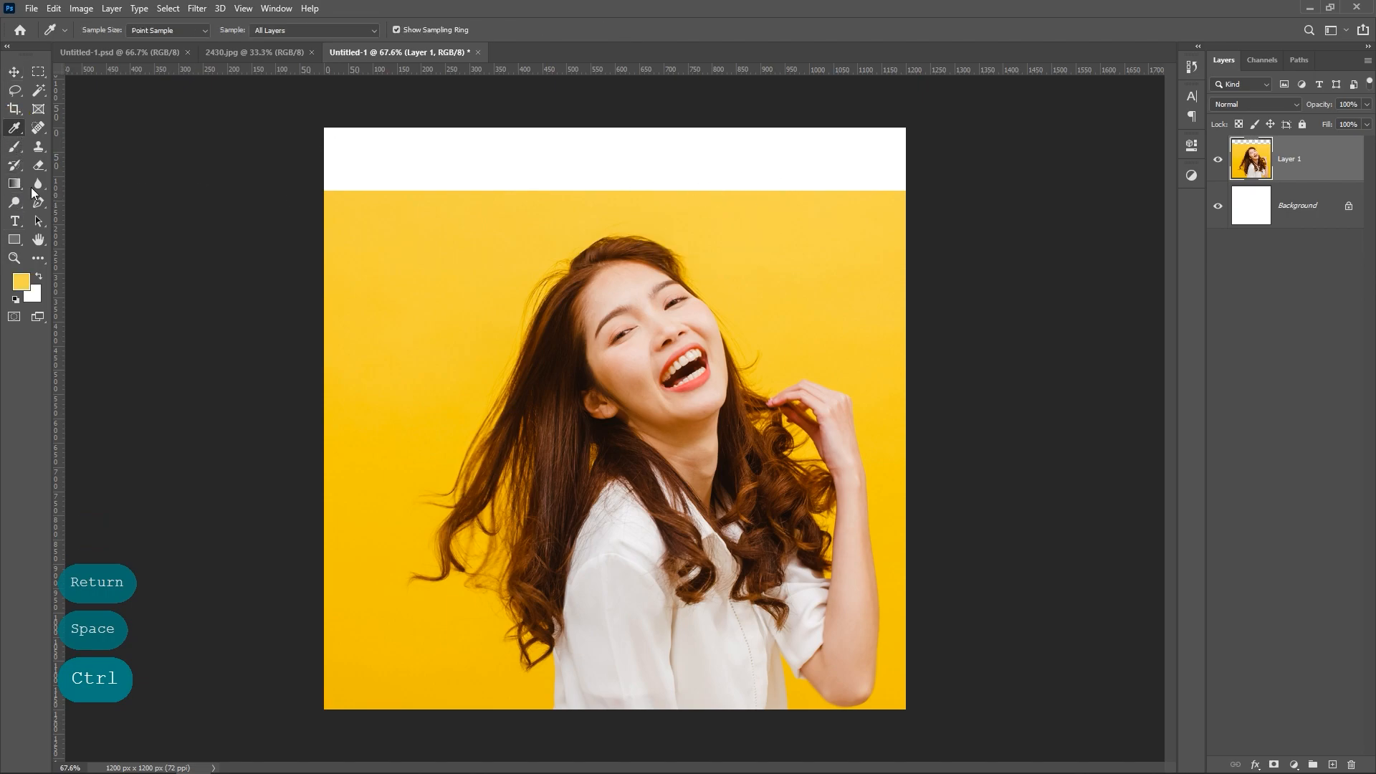
pyautogui.click(11, 149)
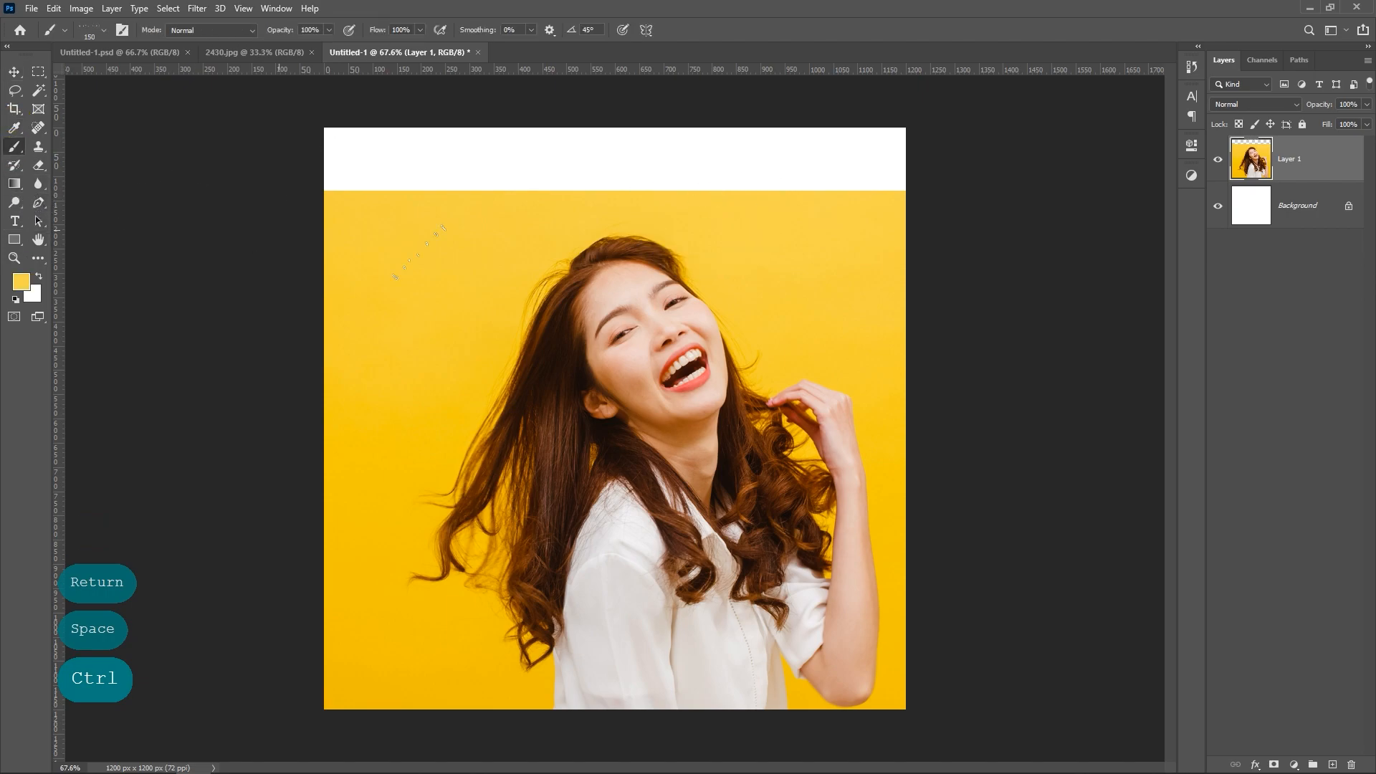
pyautogui.rightClick(466, 246)
pyautogui.scroll(-1, 609, 564)
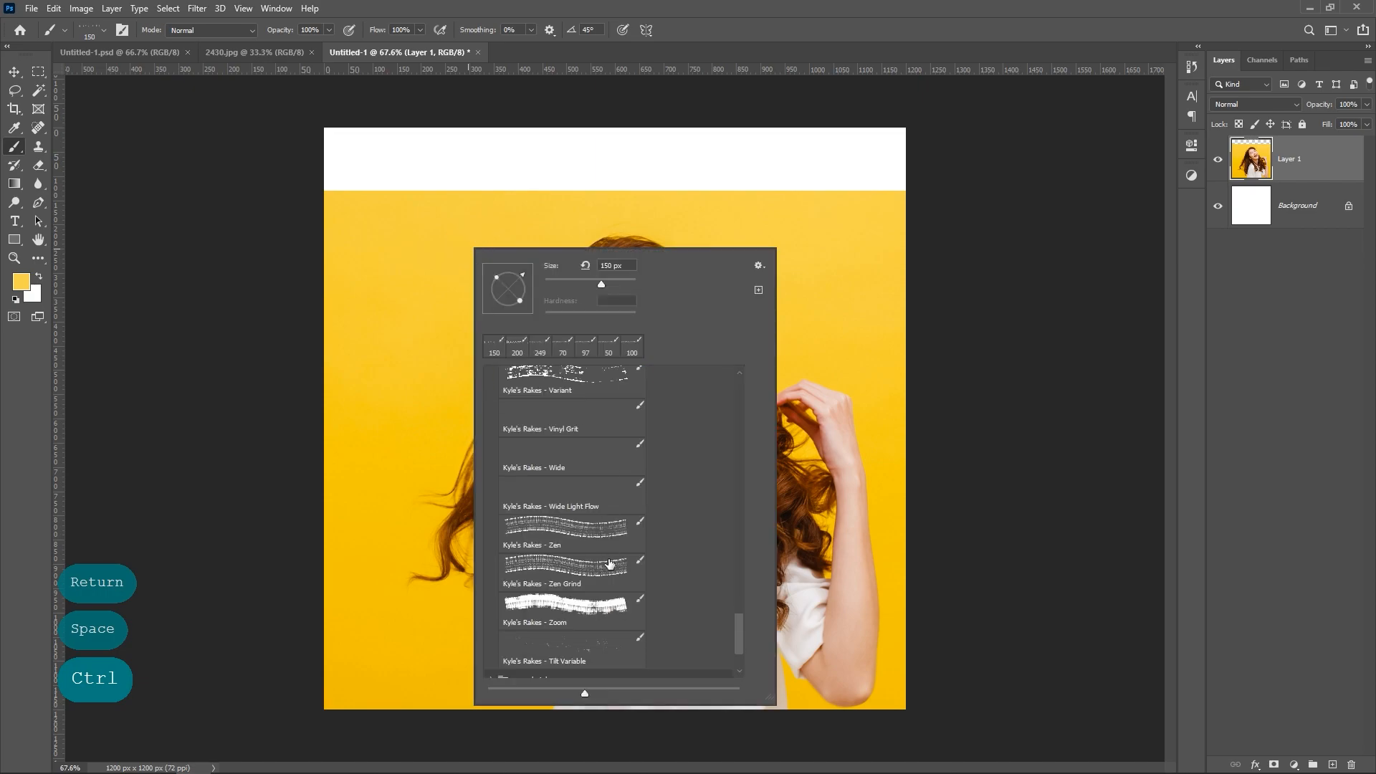
pyautogui.click(598, 613)
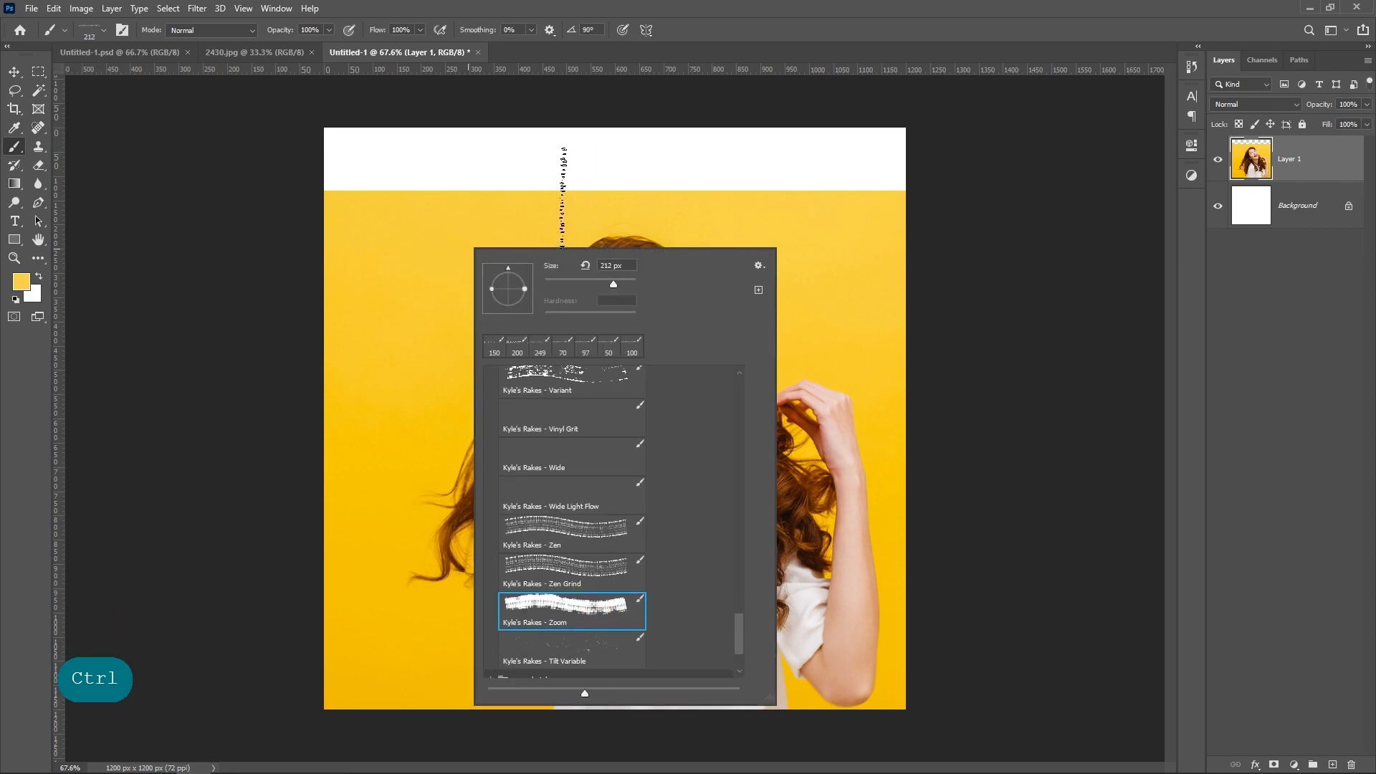
# Step: Paint the sampled yellow over the white strip above the photo on Layer 1, reducing the brush size to 150 px
pyautogui.moveTo(555, 161)
pyautogui.mouseDown()
pyautogui.moveTo(738, 154)
pyautogui.moveTo(935, 116)
pyautogui.mouseUp()
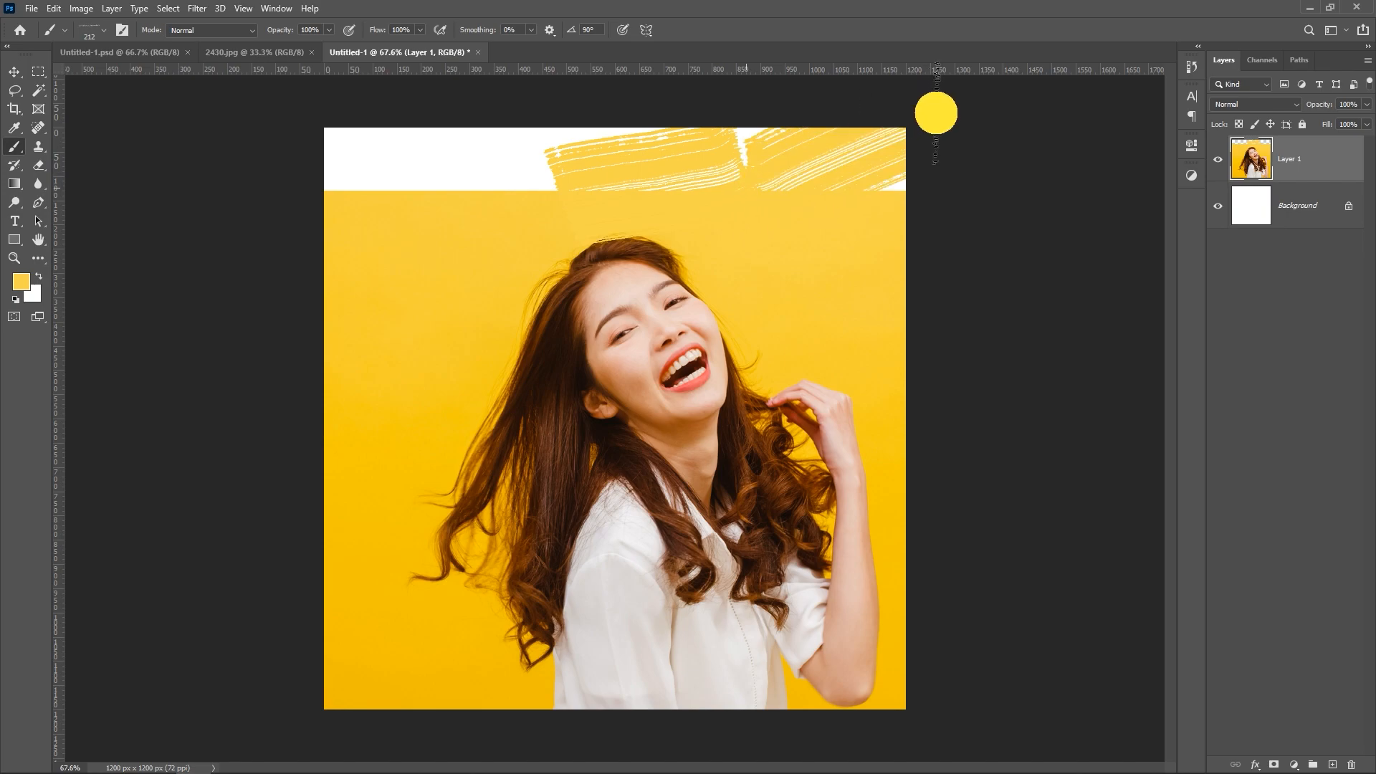
pyautogui.press('[')
pyautogui.press('[')
pyautogui.press('[')
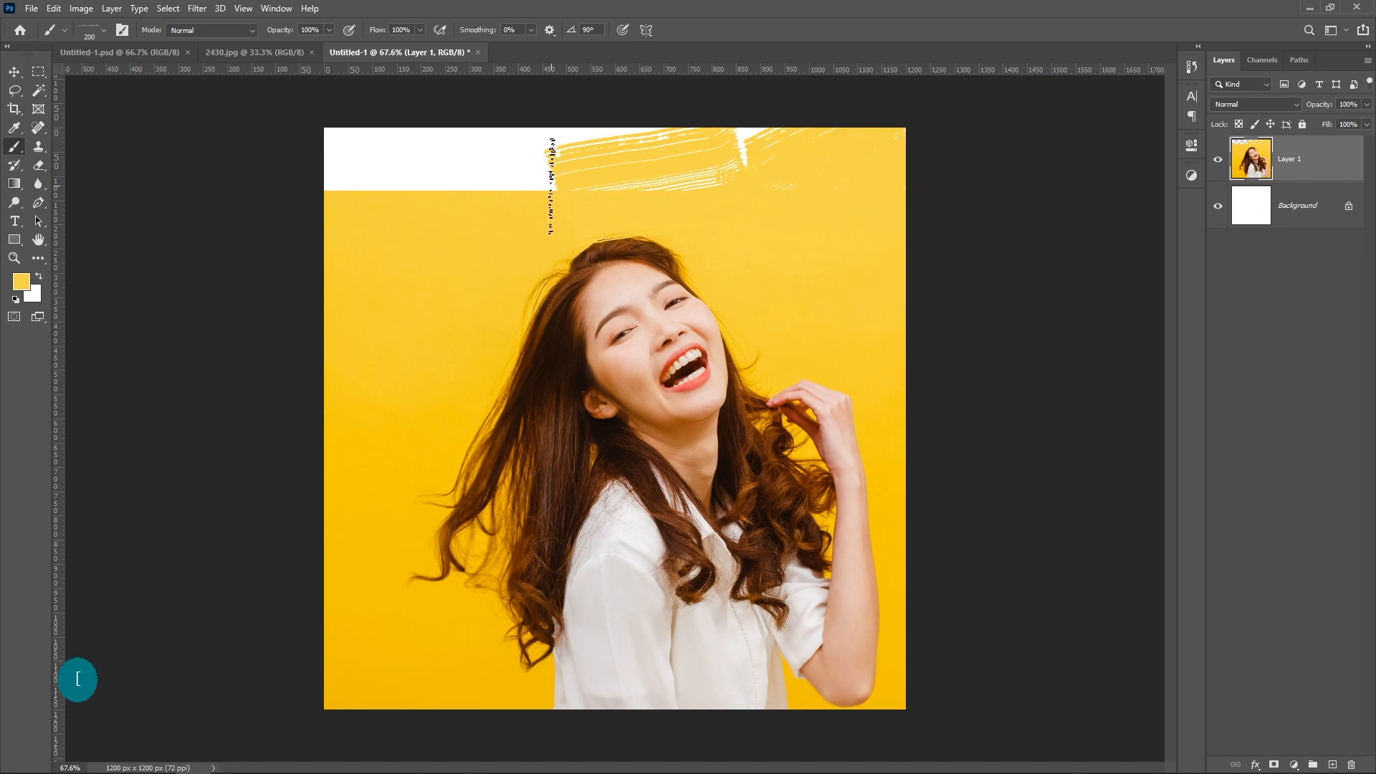
pyautogui.moveTo(551, 186)
pyautogui.mouseDown()
pyautogui.moveTo(380, 192)
pyautogui.moveTo(679, 122)
pyautogui.moveTo(295, 156)
pyautogui.moveTo(764, 141)
pyautogui.mouseUp()
# Step: Move the photo layer slightly to the right on the canvas
pyautogui.press('v')
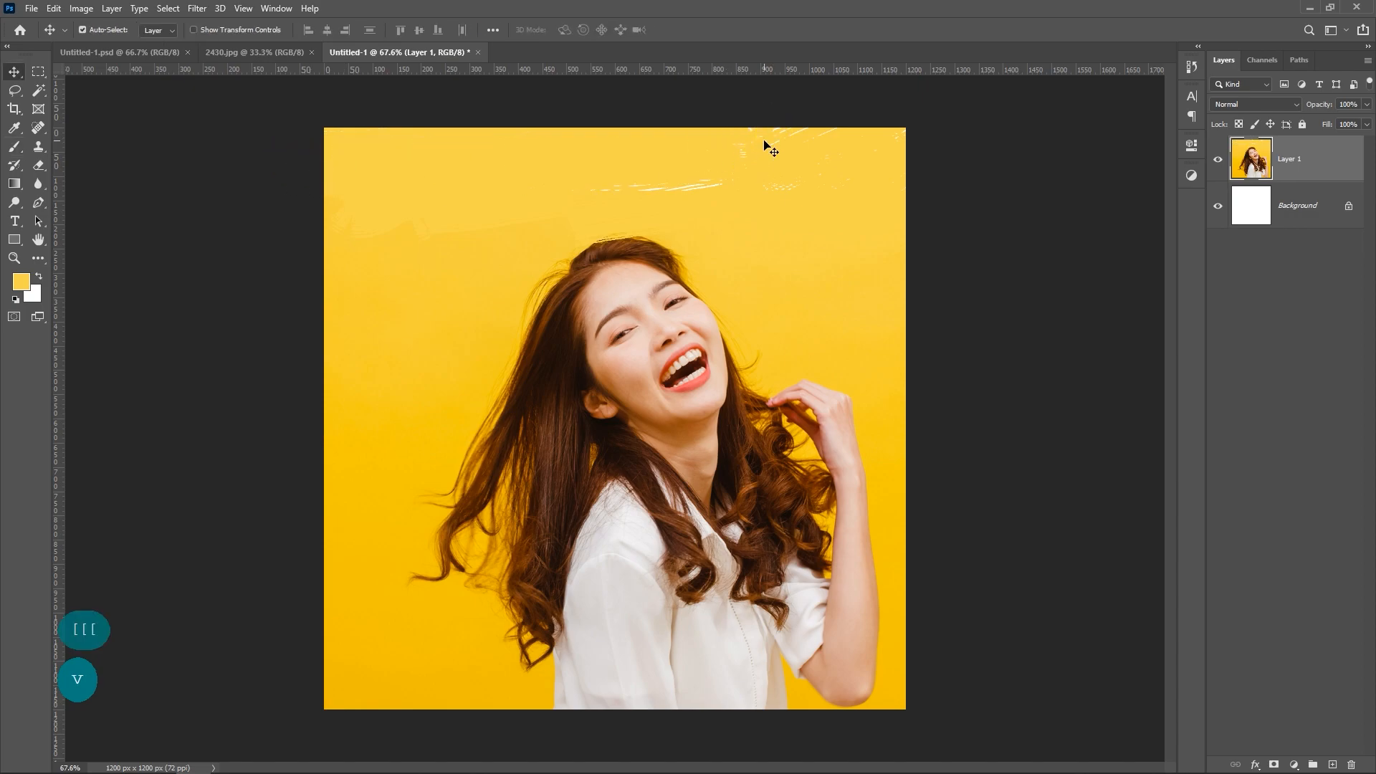
pyautogui.moveTo(758, 209); pyautogui.dragTo(765, 212)
pyautogui.hotkey('ctrl', 'space')
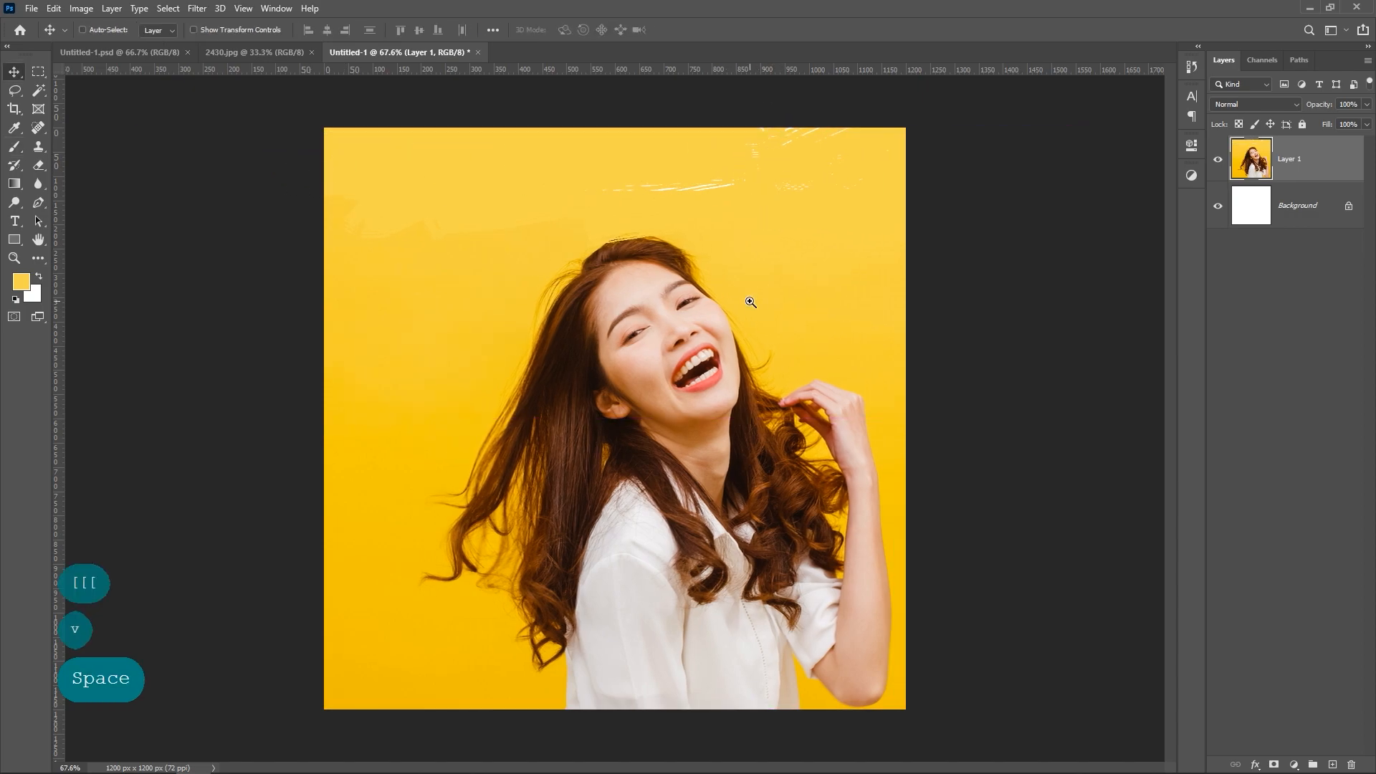
pyautogui.moveTo(747, 299)
pyautogui.mouseDown()
pyautogui.moveTo(723, 297)
pyautogui.moveTo(735, 300)
pyautogui.mouseUp()
pyautogui.press('ctrl')
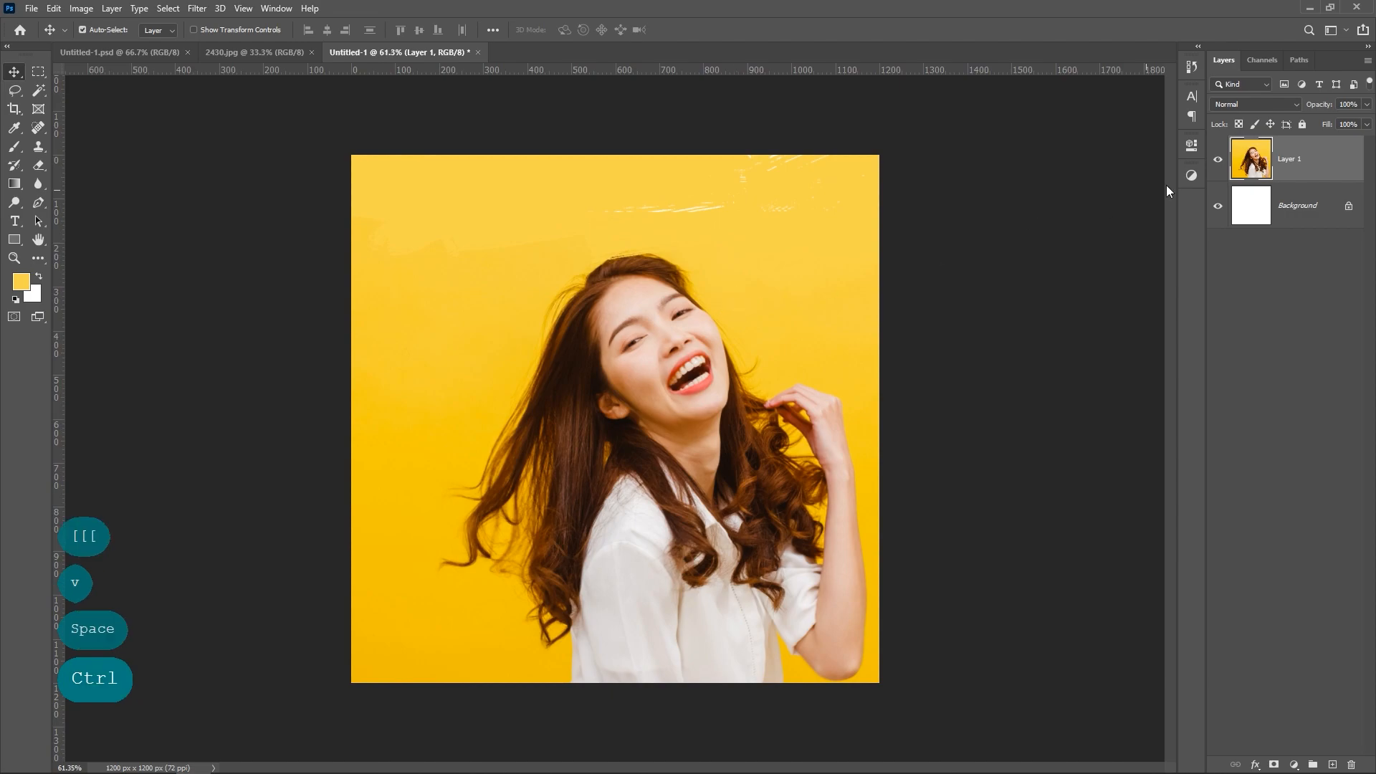
# Step: Add a layer mask to Layer 1 and invert it to black to hide the whole photo
pyautogui.click(1273, 765)
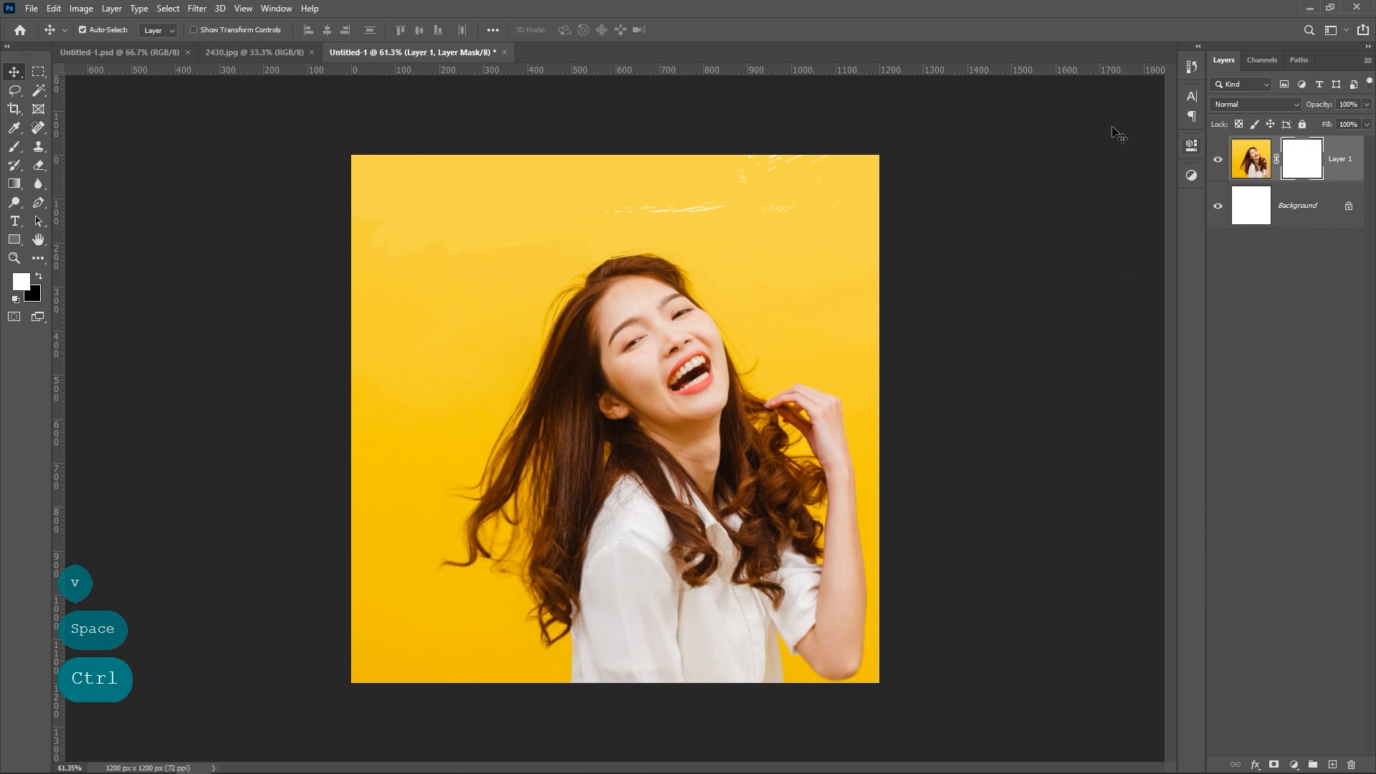
pyautogui.click(81, 8)
pyautogui.moveTo(143, 45)
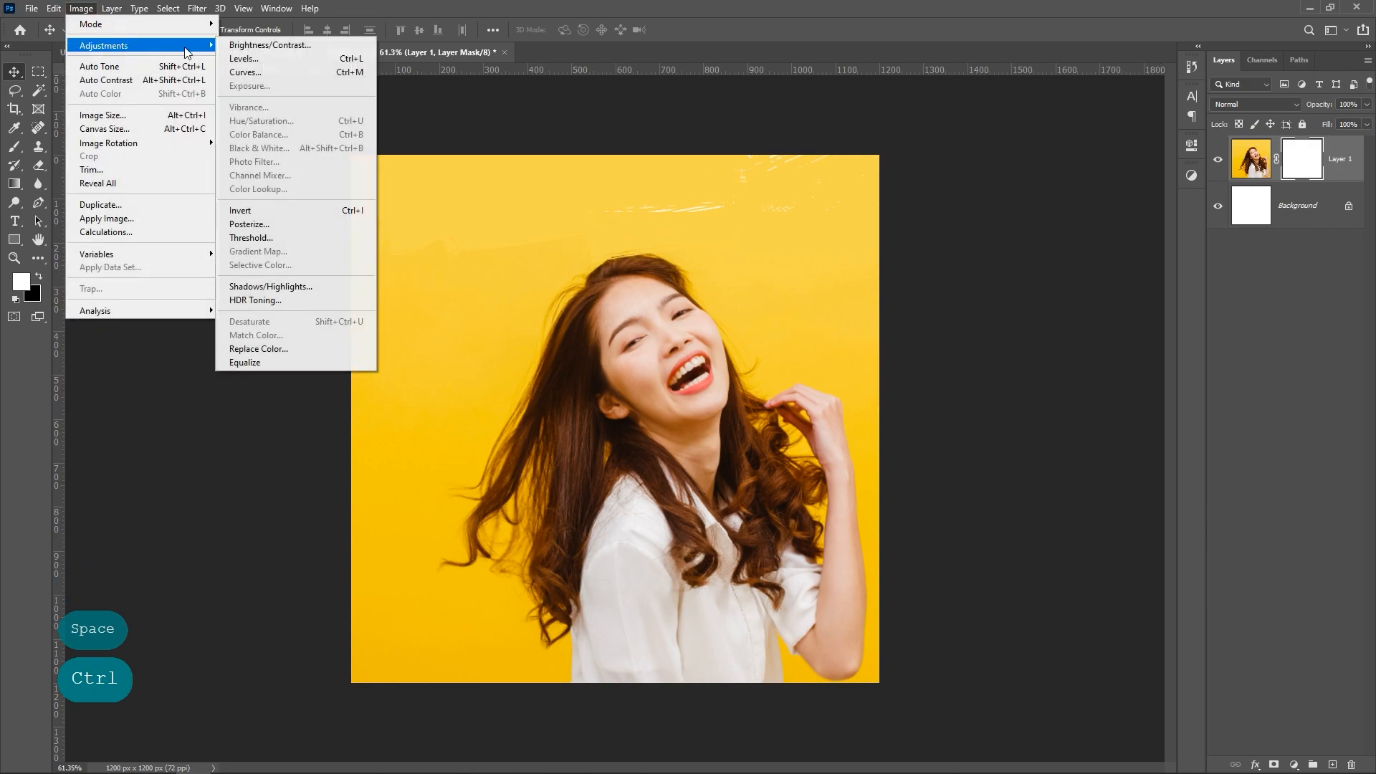
pyautogui.click(257, 210)
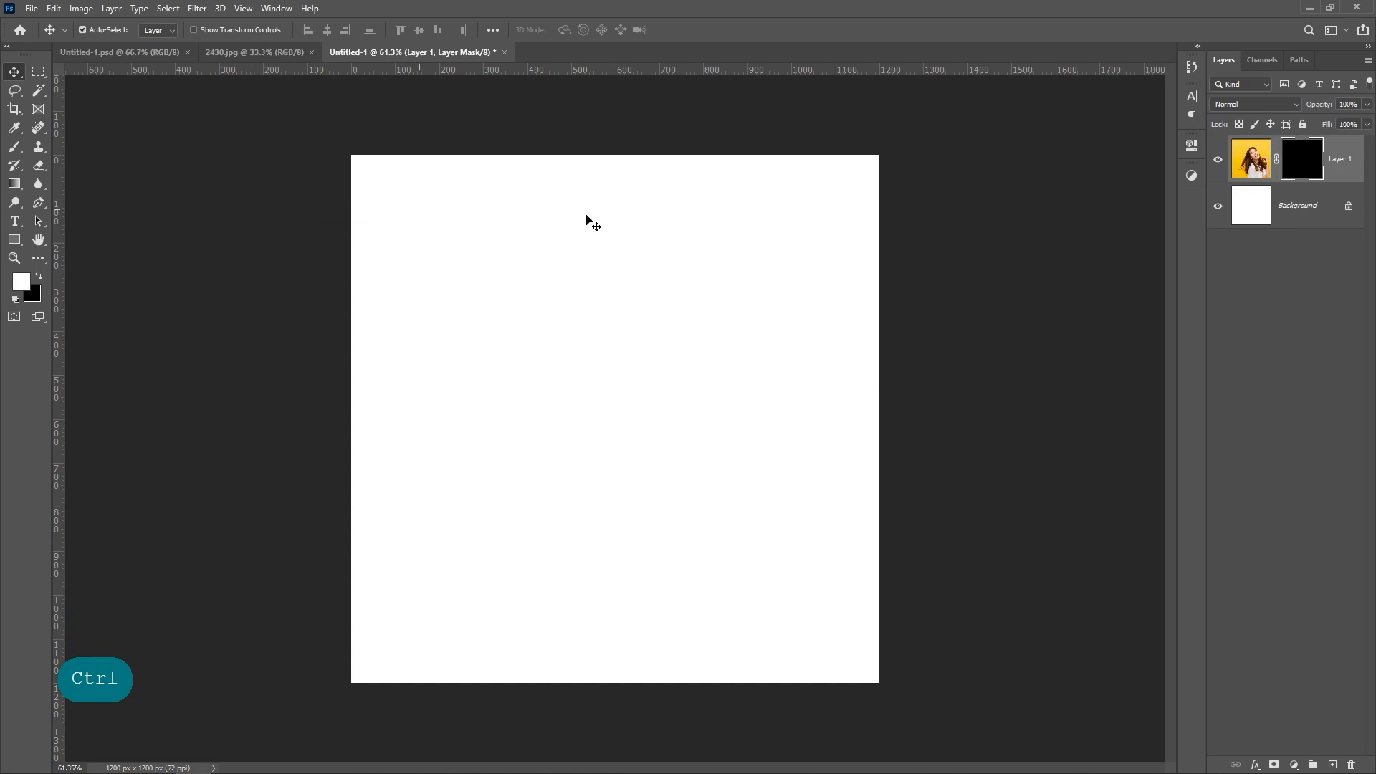
# Step: Paint white diagonal strokes on Layer 1's mask with the 150 px Zoom brush to reveal the woman and parts of the yellow background
pyautogui.keyDown('ctrl'); pyautogui.click(1290, 170); pyautogui.keyUp('ctrl')
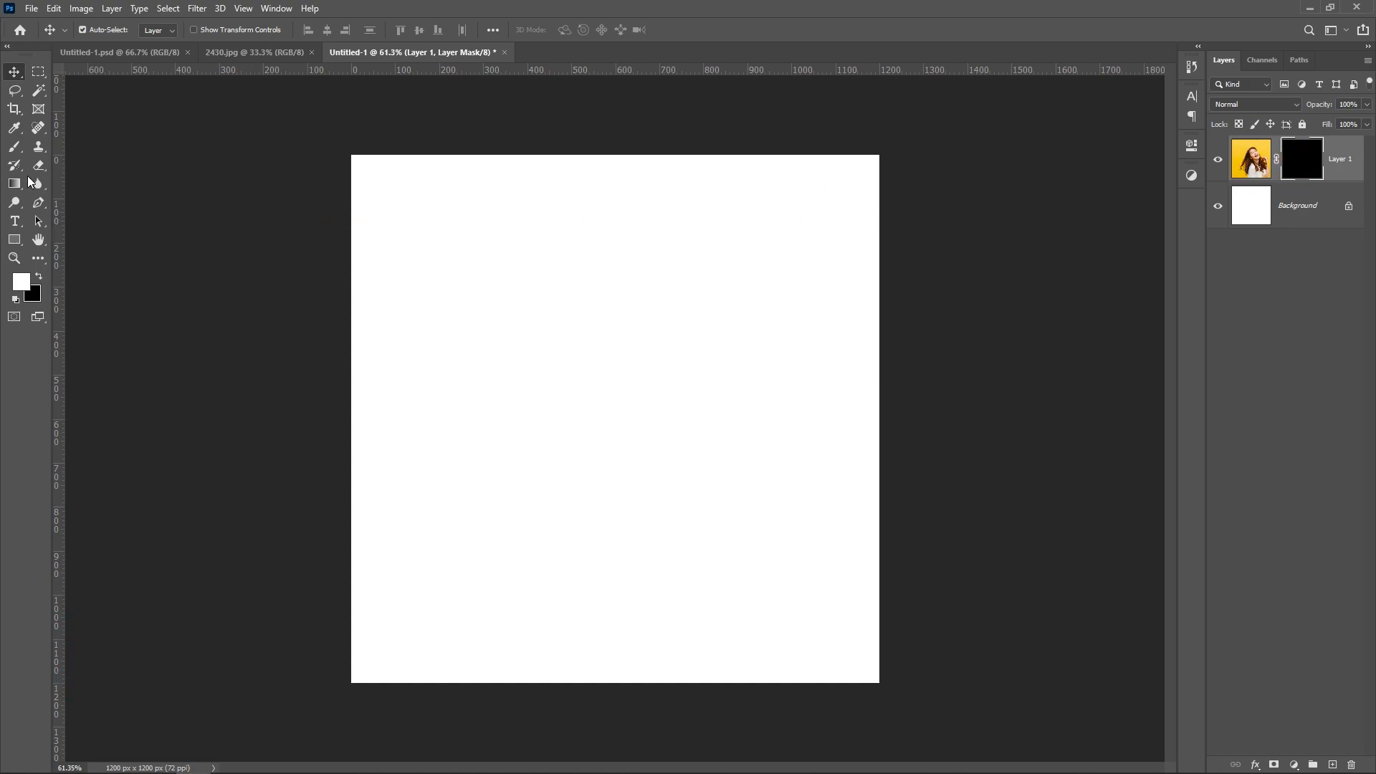
pyautogui.click(14, 148)
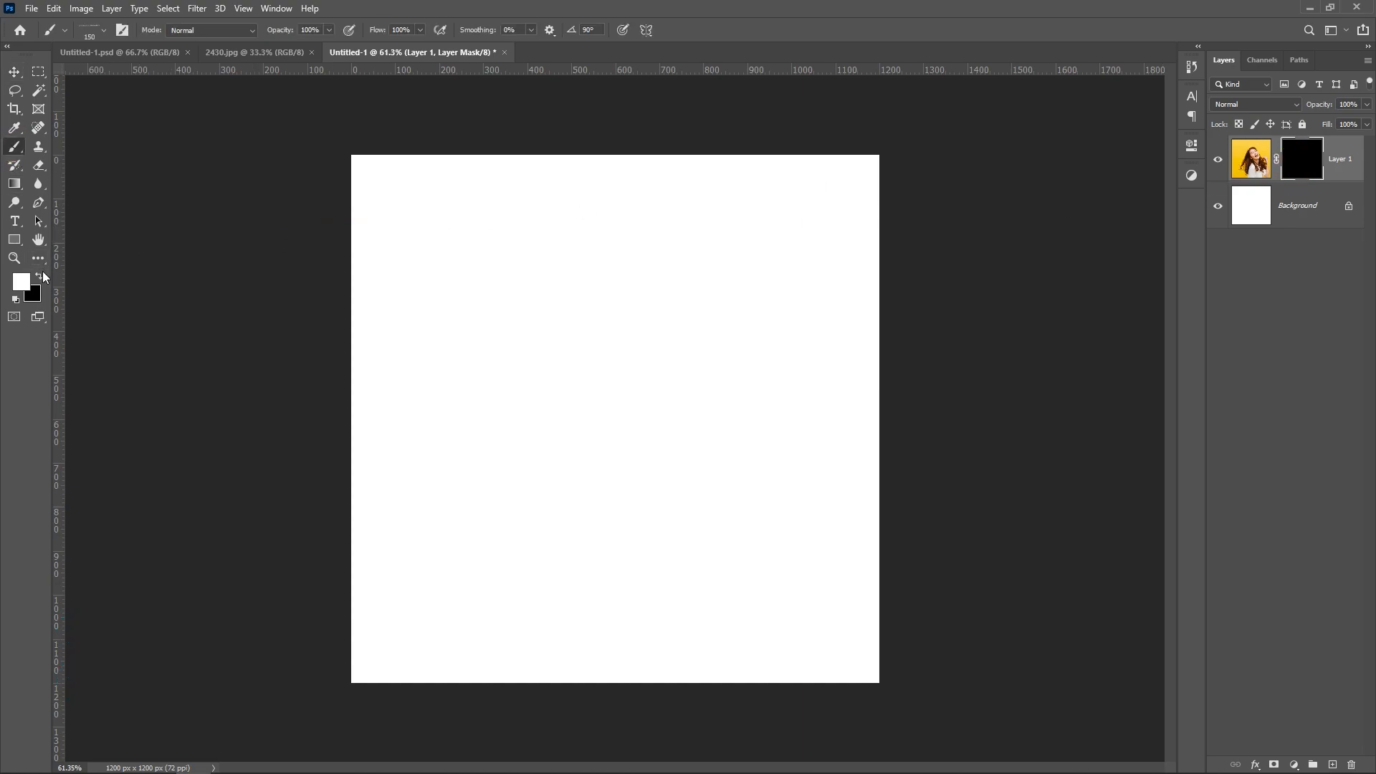
pyautogui.moveTo(543, 452)
pyautogui.mouseDown()
pyautogui.moveTo(769, 349)
pyautogui.moveTo(584, 390)
pyautogui.moveTo(715, 300)
pyautogui.moveTo(562, 362)
pyautogui.moveTo(659, 274)
pyautogui.moveTo(784, 207)
pyautogui.moveTo(511, 316)
pyautogui.moveTo(608, 198)
pyautogui.moveTo(516, 265)
pyautogui.moveTo(574, 356)
pyautogui.moveTo(435, 487)
pyautogui.moveTo(633, 487)
pyautogui.moveTo(808, 391)
pyautogui.moveTo(615, 495)
pyautogui.moveTo(624, 536)
pyautogui.moveTo(748, 501)
pyautogui.moveTo(590, 630)
pyautogui.moveTo(492, 670)
pyautogui.moveTo(599, 551)
pyautogui.moveTo(428, 592)
pyautogui.moveTo(638, 627)
pyautogui.moveTo(757, 573)
pyautogui.moveTo(737, 651)
pyautogui.moveTo(845, 498)
pyautogui.moveTo(931, 442)
pyautogui.moveTo(828, 581)
pyautogui.moveTo(911, 507)
pyautogui.moveTo(748, 477)
pyautogui.moveTo(842, 407)
pyautogui.mouseUp()
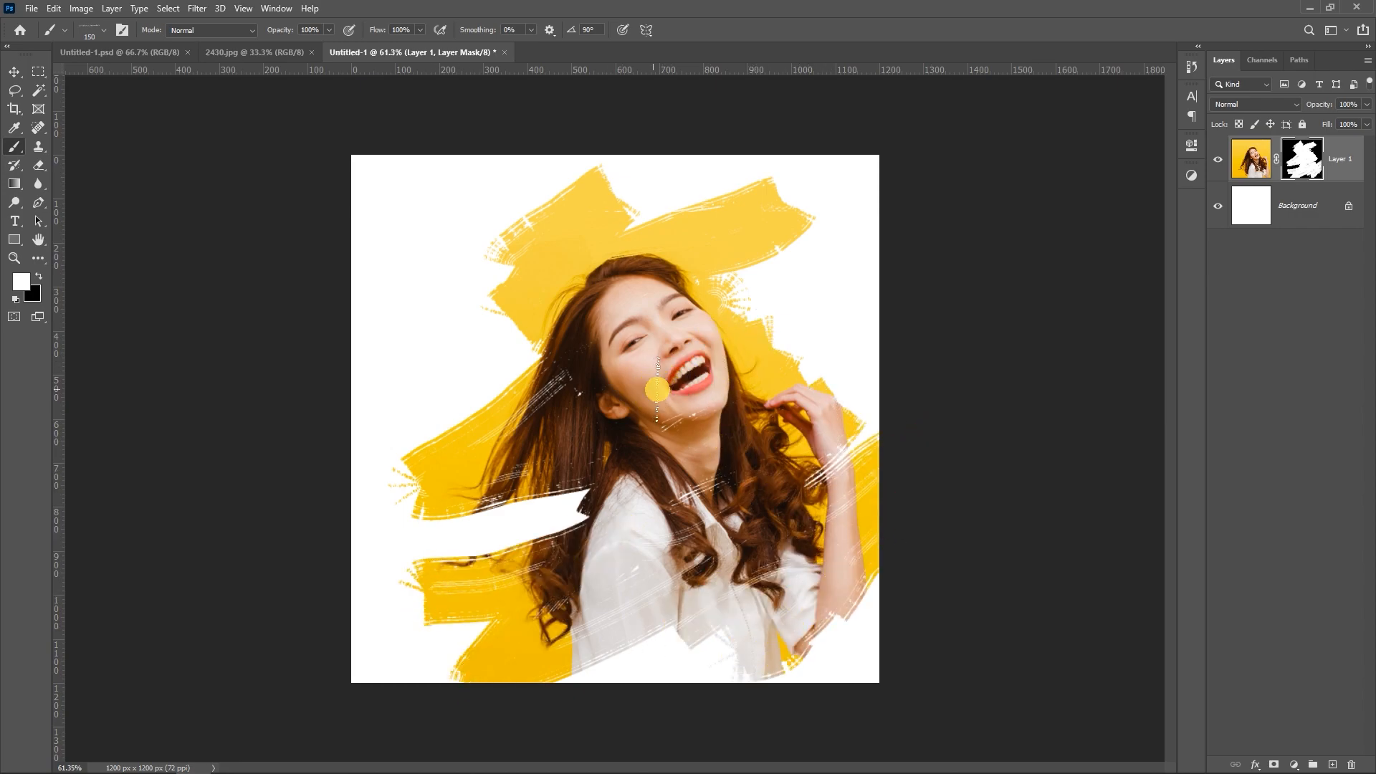
pyautogui.moveTo(576, 506)
pyautogui.mouseDown()
pyautogui.moveTo(301, 647)
pyautogui.moveTo(479, 641)
pyautogui.moveTo(513, 620)
pyautogui.mouseUp()
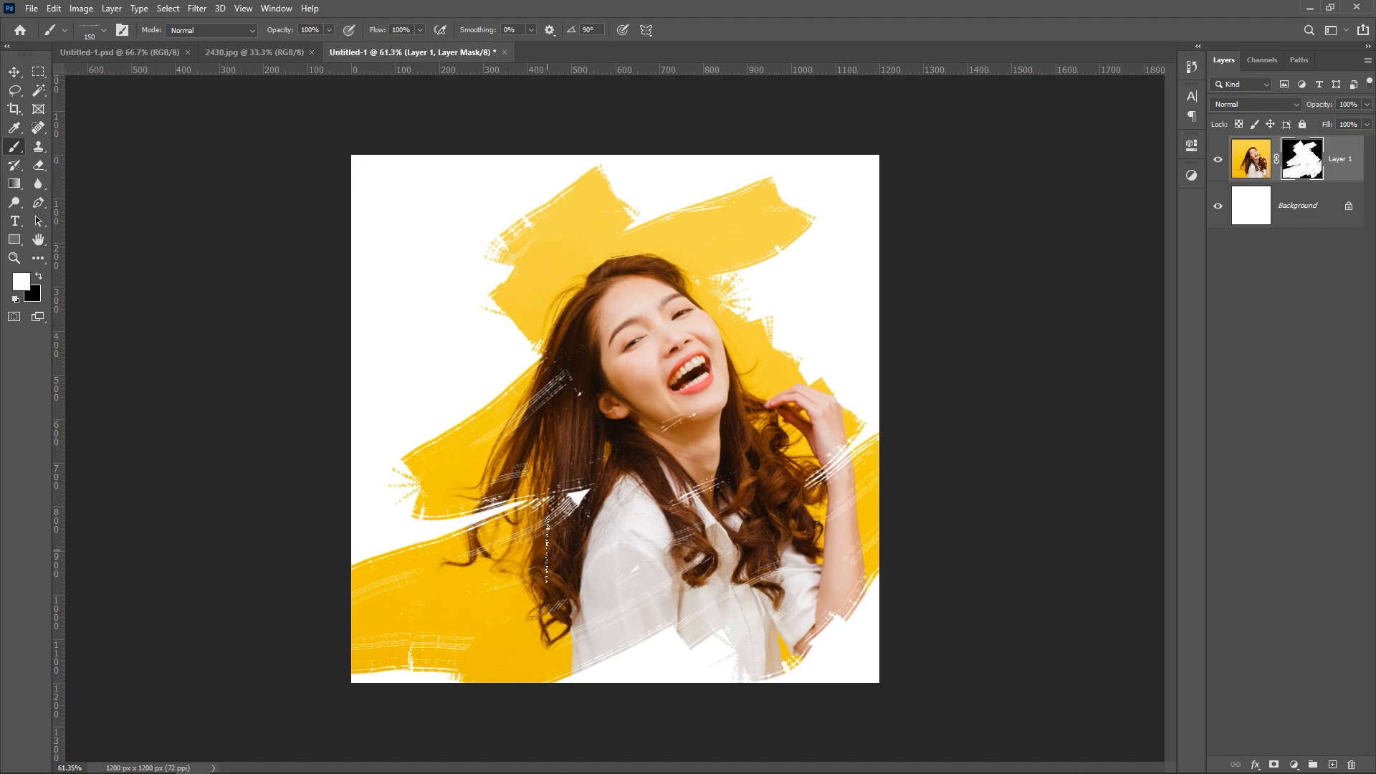
# Step: Paint black strokes on the mask to hide and roughen the yellow area to the right of the woman's head
pyautogui.click(39, 276)
pyautogui.moveTo(788, 175)
pyautogui.mouseDown()
pyautogui.moveTo(658, 217)
pyautogui.moveTo(834, 154)
pyautogui.moveTo(687, 271)
pyautogui.moveTo(781, 236)
pyautogui.moveTo(691, 287)
pyautogui.moveTo(627, 300)
pyautogui.moveTo(762, 243)
pyautogui.moveTo(796, 283)
pyautogui.moveTo(737, 381)
pyautogui.moveTo(780, 401)
pyautogui.mouseUp()
pyautogui.press('x')
pyautogui.press('x')
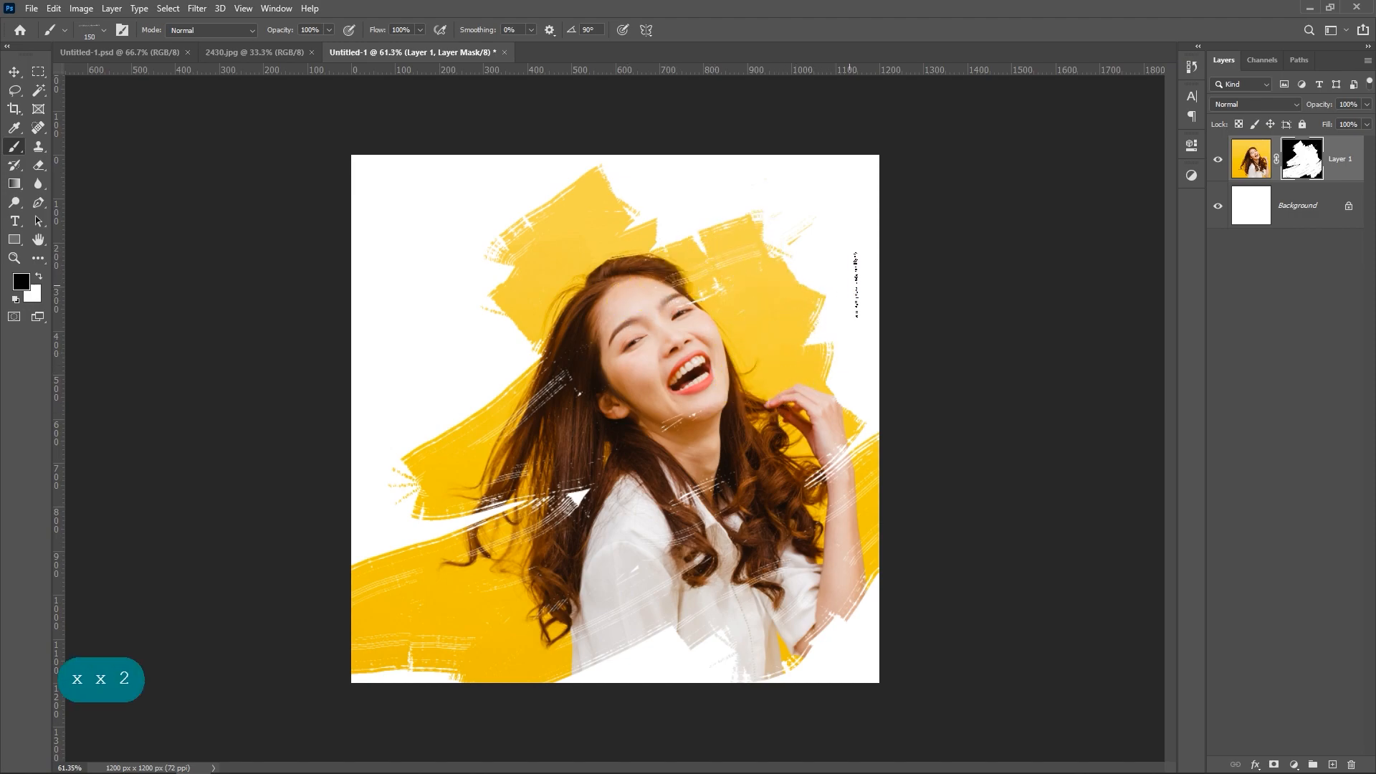
pyautogui.moveTo(860, 280)
pyautogui.mouseDown()
pyautogui.moveTo(794, 361)
pyautogui.moveTo(852, 325)
pyautogui.moveTo(950, 166)
pyautogui.mouseUp()
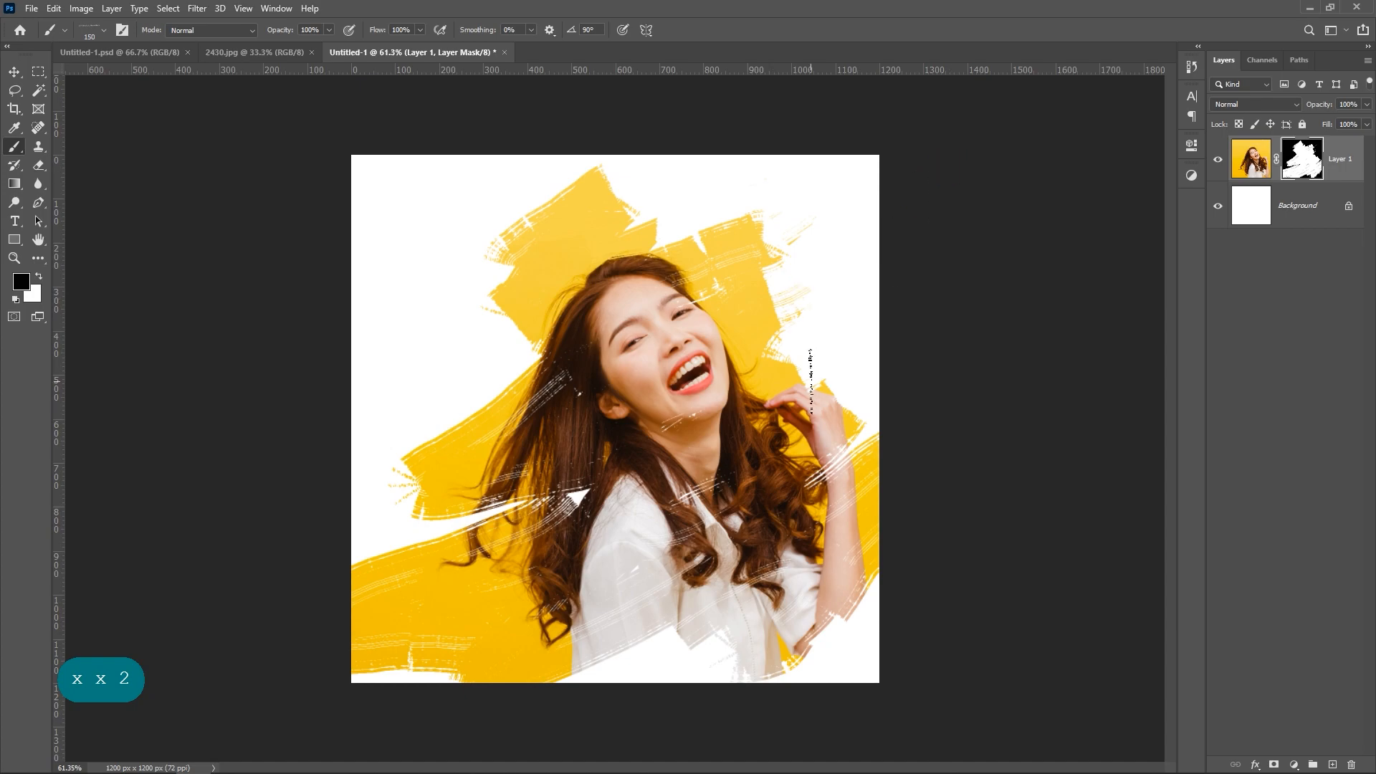
pyautogui.moveTo(824, 359)
pyautogui.mouseDown()
pyautogui.moveTo(890, 301)
pyautogui.moveTo(910, 258)
pyautogui.mouseUp()
# Step: Alternate white and black mask strokes to reveal yellow beside the raised hand and break up the edge left of the hair
pyautogui.press('x')
pyautogui.click(822, 305)
pyautogui.moveTo(401, 534)
pyautogui.mouseDown()
pyautogui.moveTo(381, 547)
pyautogui.moveTo(458, 512)
pyautogui.moveTo(391, 549)
pyautogui.mouseUp()
pyautogui.press('x')
pyautogui.click(445, 523)
pyautogui.press('x')
pyautogui.moveTo(391, 499)
pyautogui.mouseDown()
pyautogui.moveTo(559, 413)
pyautogui.moveTo(552, 451)
pyautogui.moveTo(407, 521)
pyautogui.mouseUp()
pyautogui.press('x')
pyautogui.moveTo(407, 522); pyautogui.dragTo(587, 392)
pyautogui.click(547, 428)
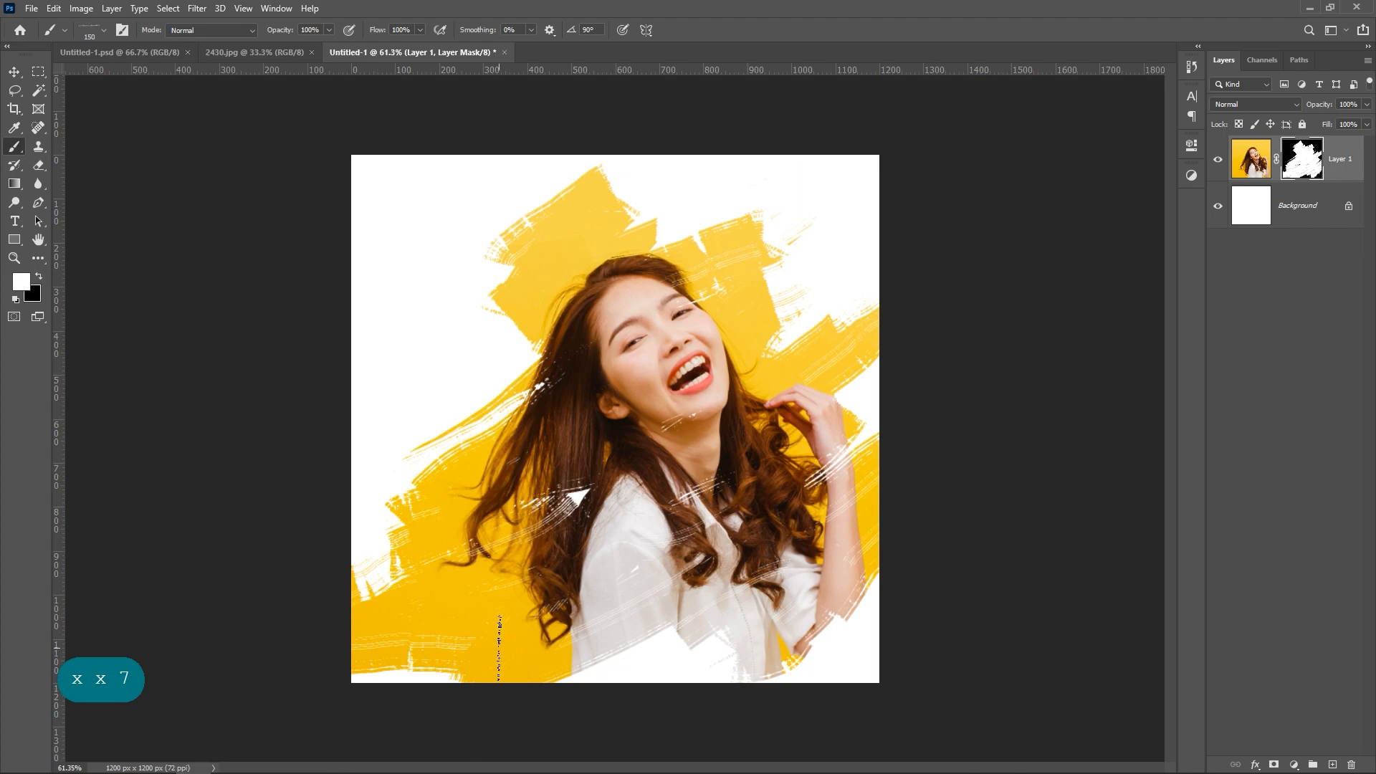
# Step: Reveal more of the lower shirt with white on the mask and hide a diagonal streak beside it with black
pyautogui.moveTo(721, 548)
pyautogui.mouseDown()
pyautogui.moveTo(549, 726)
pyautogui.moveTo(800, 586)
pyautogui.mouseUp()
pyautogui.press('x')
pyautogui.moveTo(490, 699)
pyautogui.mouseDown()
pyautogui.moveTo(741, 541)
pyautogui.moveTo(513, 685)
pyautogui.mouseUp()
pyautogui.press('x')
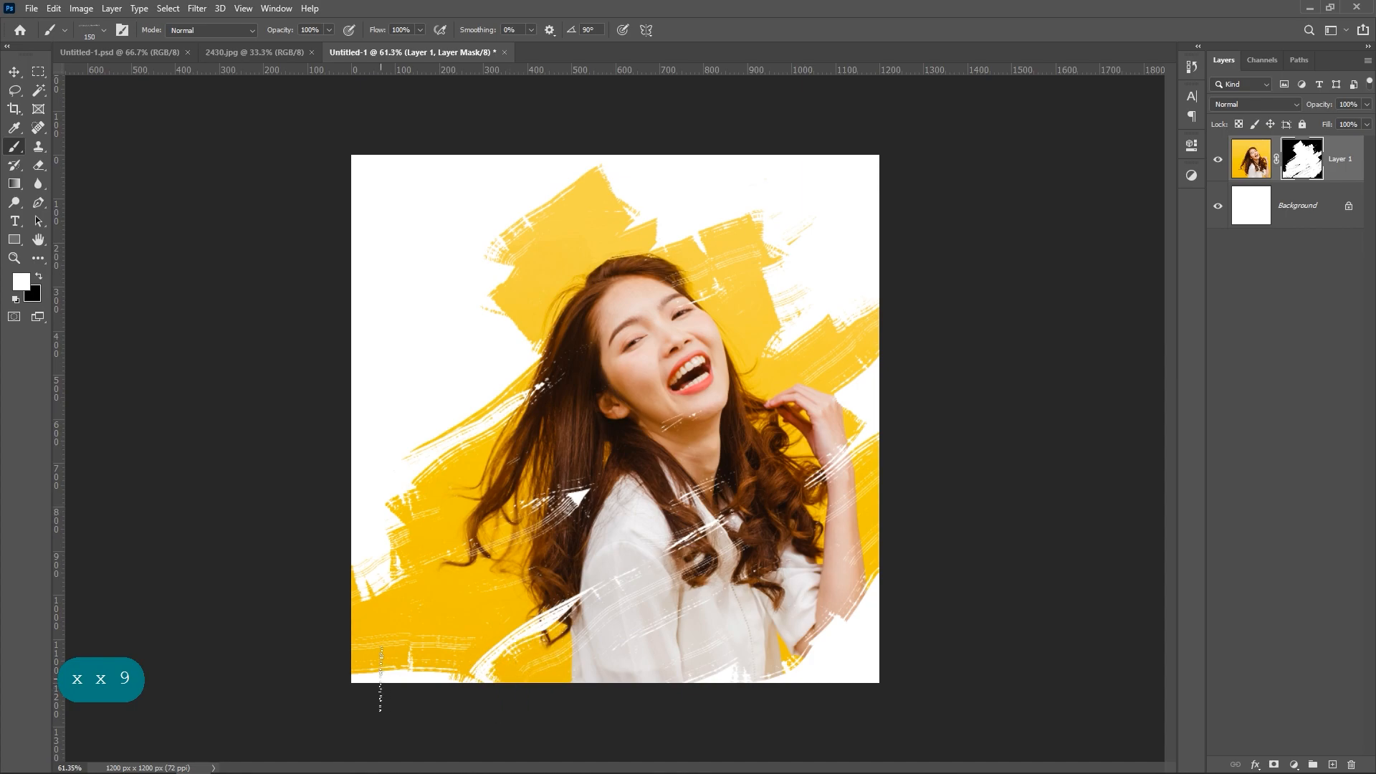
# Step: Alternate black and white mask strokes to form diagonal streaks through the yellow in the image's lower-left corner
pyautogui.press('x')
pyautogui.moveTo(326, 614)
pyautogui.mouseDown()
pyautogui.moveTo(523, 439)
pyautogui.moveTo(512, 468)
pyautogui.moveTo(325, 638)
pyautogui.moveTo(580, 434)
pyautogui.moveTo(483, 481)
pyautogui.moveTo(438, 625)
pyautogui.moveTo(347, 734)
pyautogui.mouseUp()
pyautogui.press('x')
pyautogui.press('x')
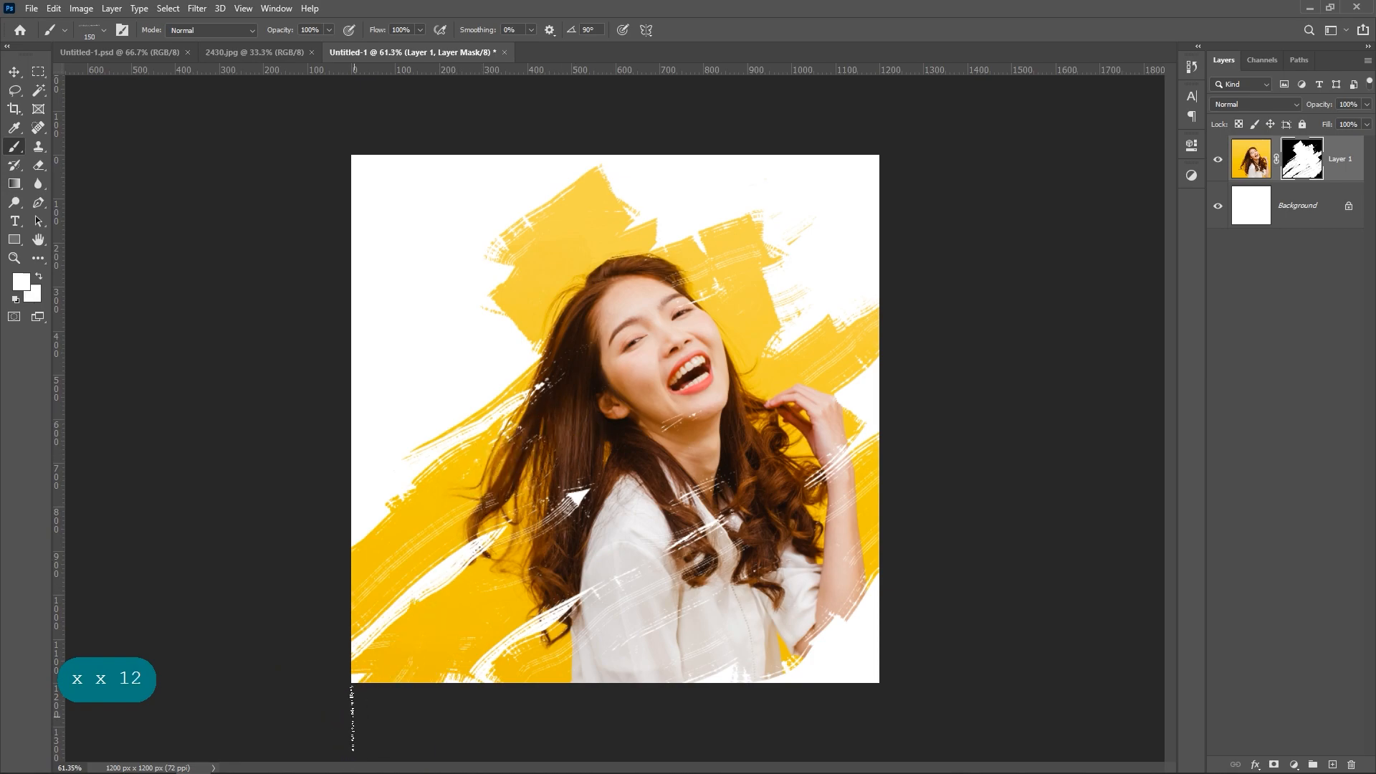
pyautogui.moveTo(358, 677)
pyautogui.mouseDown()
pyautogui.moveTo(512, 599)
pyautogui.moveTo(416, 711)
pyautogui.moveTo(578, 541)
pyautogui.mouseUp()
pyautogui.press('x')
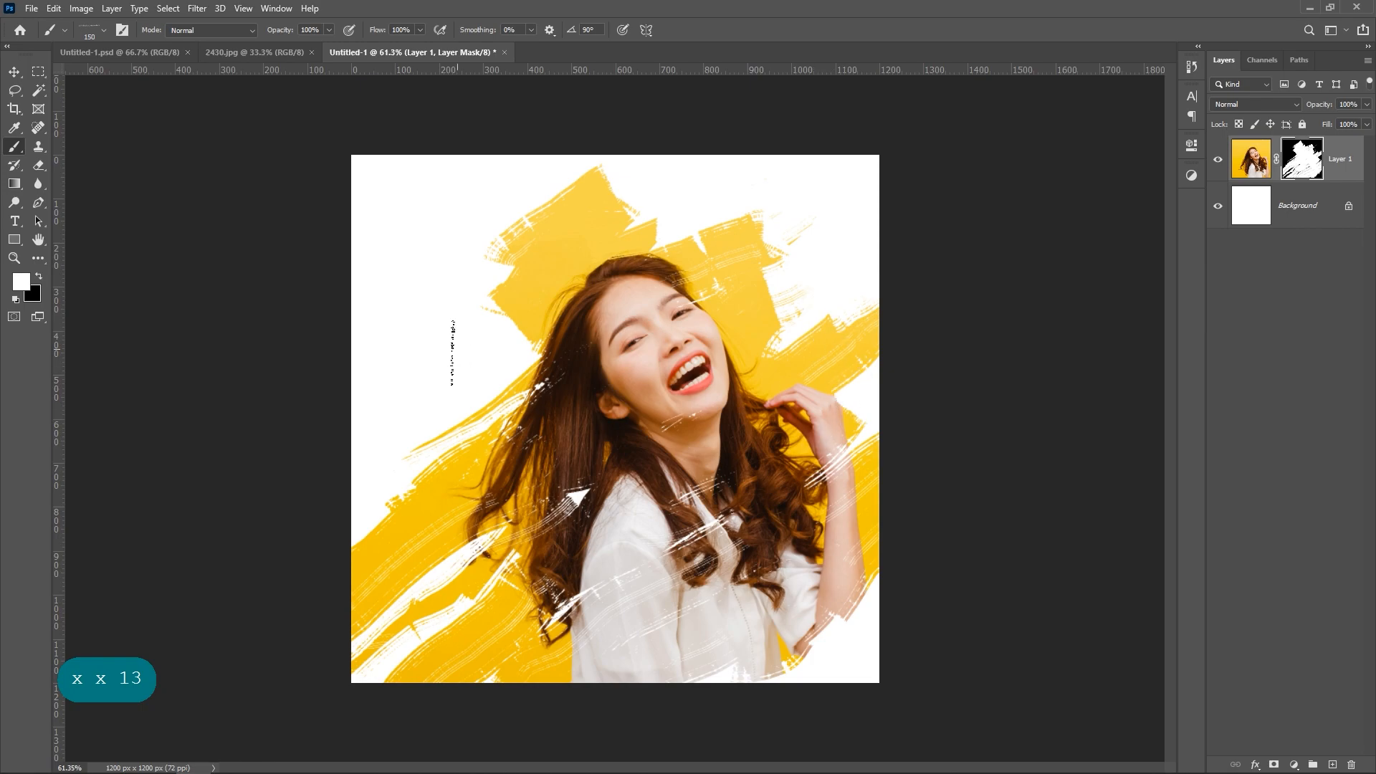
# Step: Reveal separate yellow patches left of the hair and hide a diagonal band across the shirt on the mask
pyautogui.moveTo(412, 354)
pyautogui.mouseDown()
pyautogui.moveTo(372, 401)
pyautogui.moveTo(347, 451)
pyautogui.mouseUp()
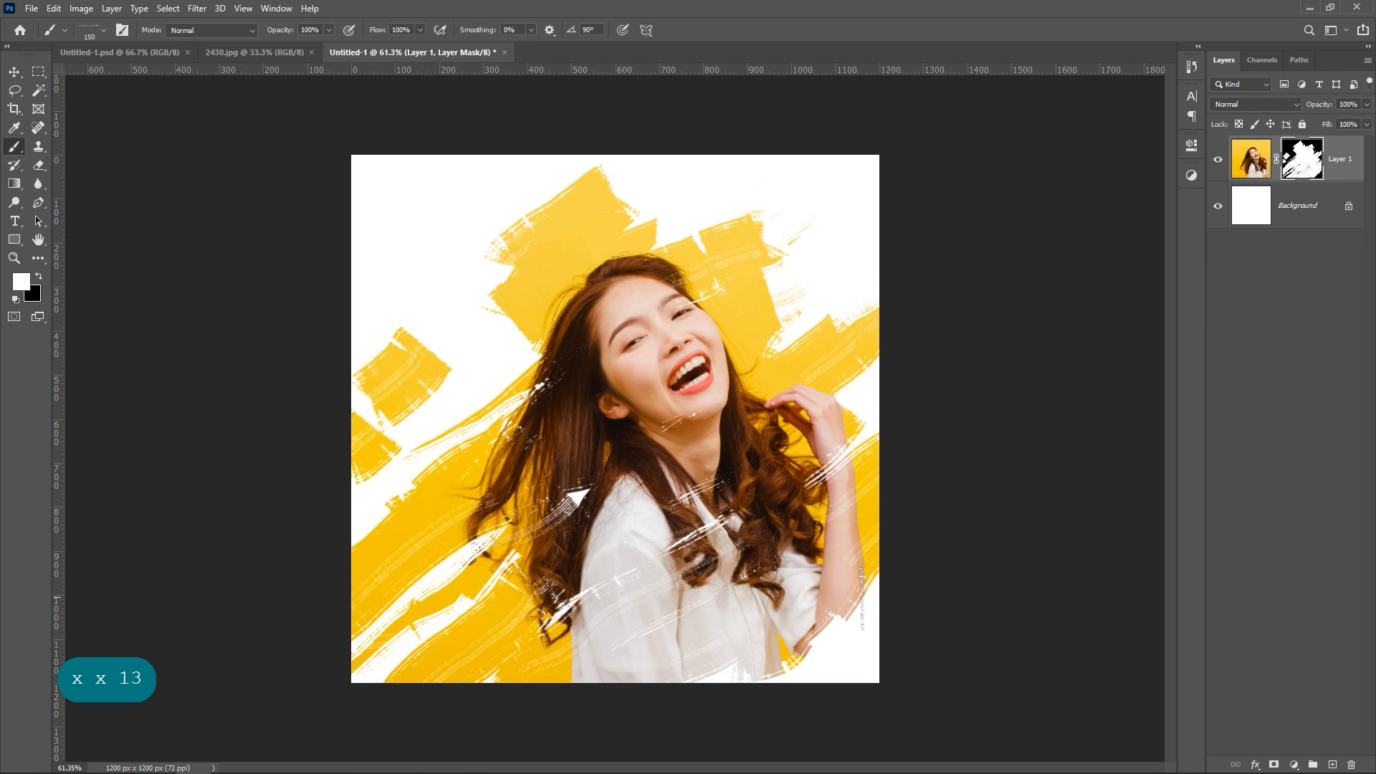
pyautogui.press('x')
pyautogui.moveTo(543, 618)
pyautogui.mouseDown()
pyautogui.moveTo(717, 529)
pyautogui.moveTo(557, 645)
pyautogui.mouseUp()
pyautogui.press('x')
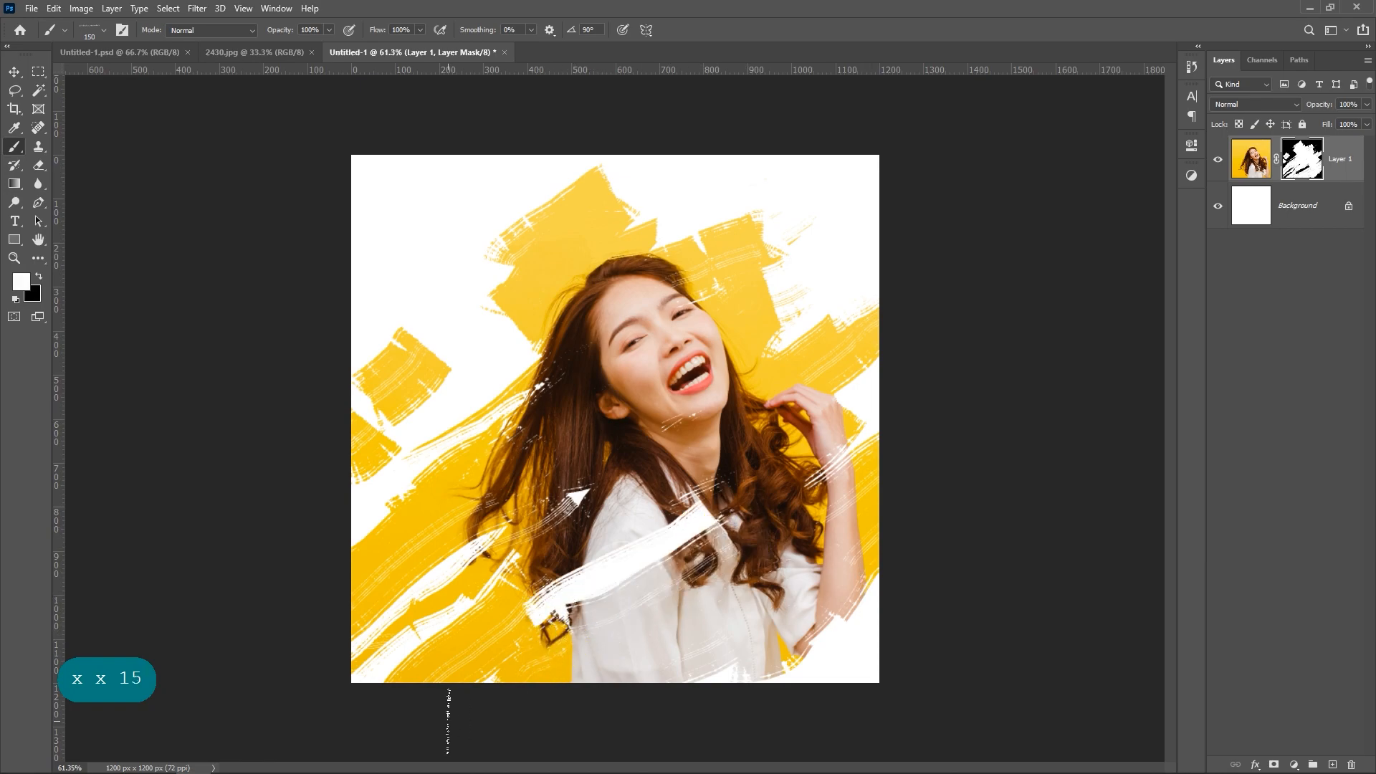
# Step: Paint black strokes on the mask to hide the bottom edge of the shirt and the yellow beside it
pyautogui.press('x')
pyautogui.moveTo(459, 721); pyautogui.dragTo(588, 652)
pyautogui.moveTo(702, 615)
pyautogui.mouseDown()
pyautogui.moveTo(584, 712)
pyautogui.moveTo(538, 713)
pyautogui.moveTo(606, 662)
pyautogui.mouseUp()
# Step: Paint white on the mask to restore the middle of the shirt and hair and reveal a yellow patch above the raised hand
pyautogui.press('x')
pyautogui.moveTo(732, 466)
pyautogui.mouseDown()
pyautogui.moveTo(610, 557)
pyautogui.moveTo(505, 569)
pyautogui.moveTo(633, 526)
pyautogui.mouseUp()
pyautogui.moveTo(624, 578)
pyautogui.mouseDown()
pyautogui.moveTo(737, 556)
pyautogui.moveTo(660, 628)
pyautogui.mouseUp()
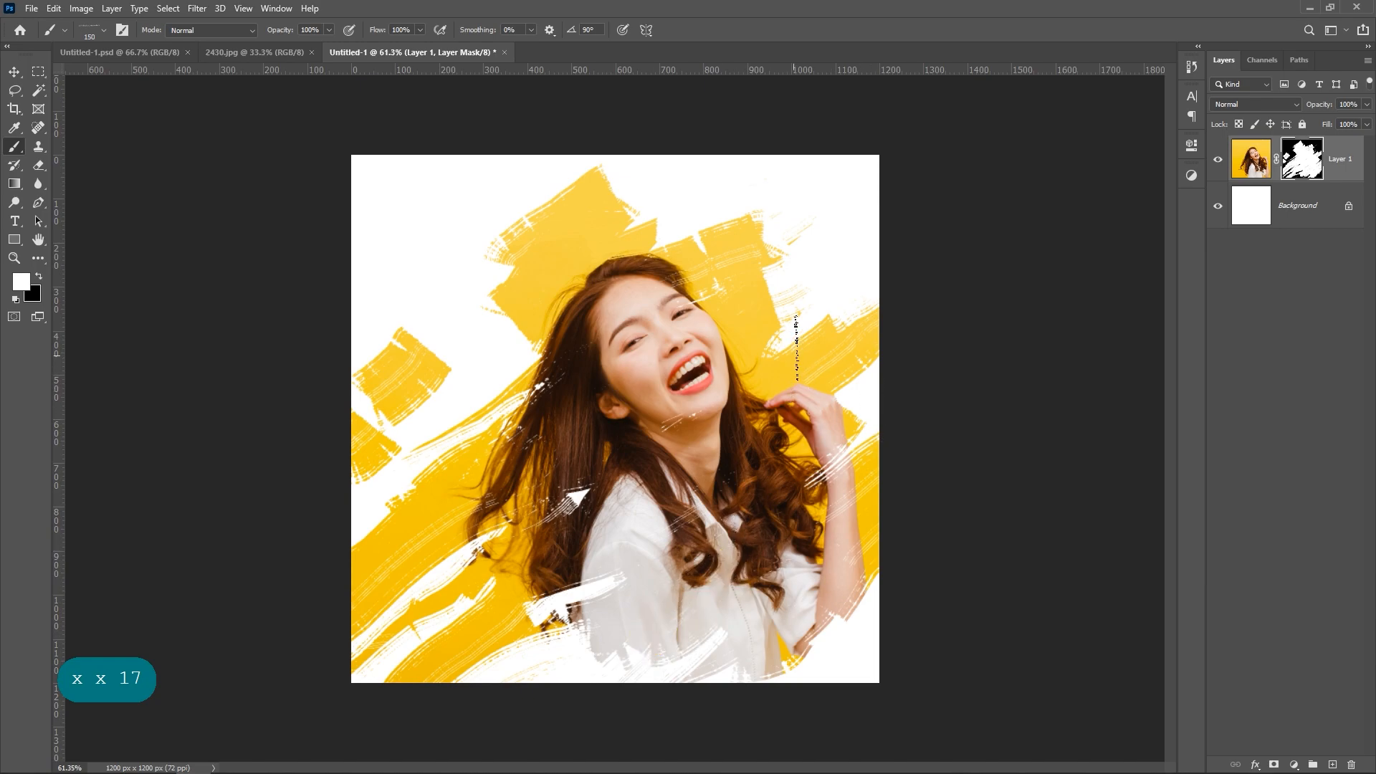
pyautogui.moveTo(797, 347)
pyautogui.mouseDown()
pyautogui.moveTo(794, 313)
pyautogui.moveTo(763, 334)
pyautogui.mouseUp()
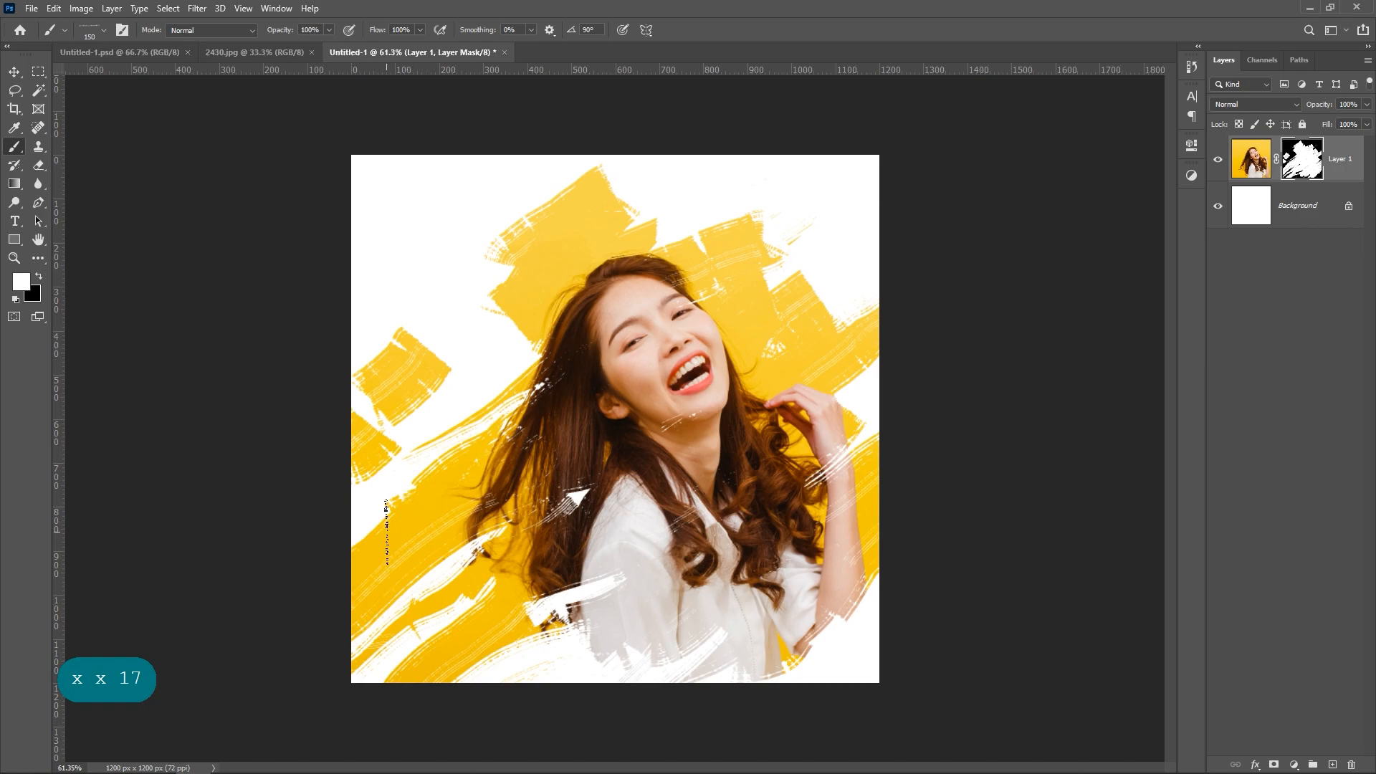
# Step: Reduce the brush size to 90 px and paint finer streaks on the mask left of the hair and along the lower-left edge
pyautogui.press('[')
pyautogui.press('[')
pyautogui.press('[')
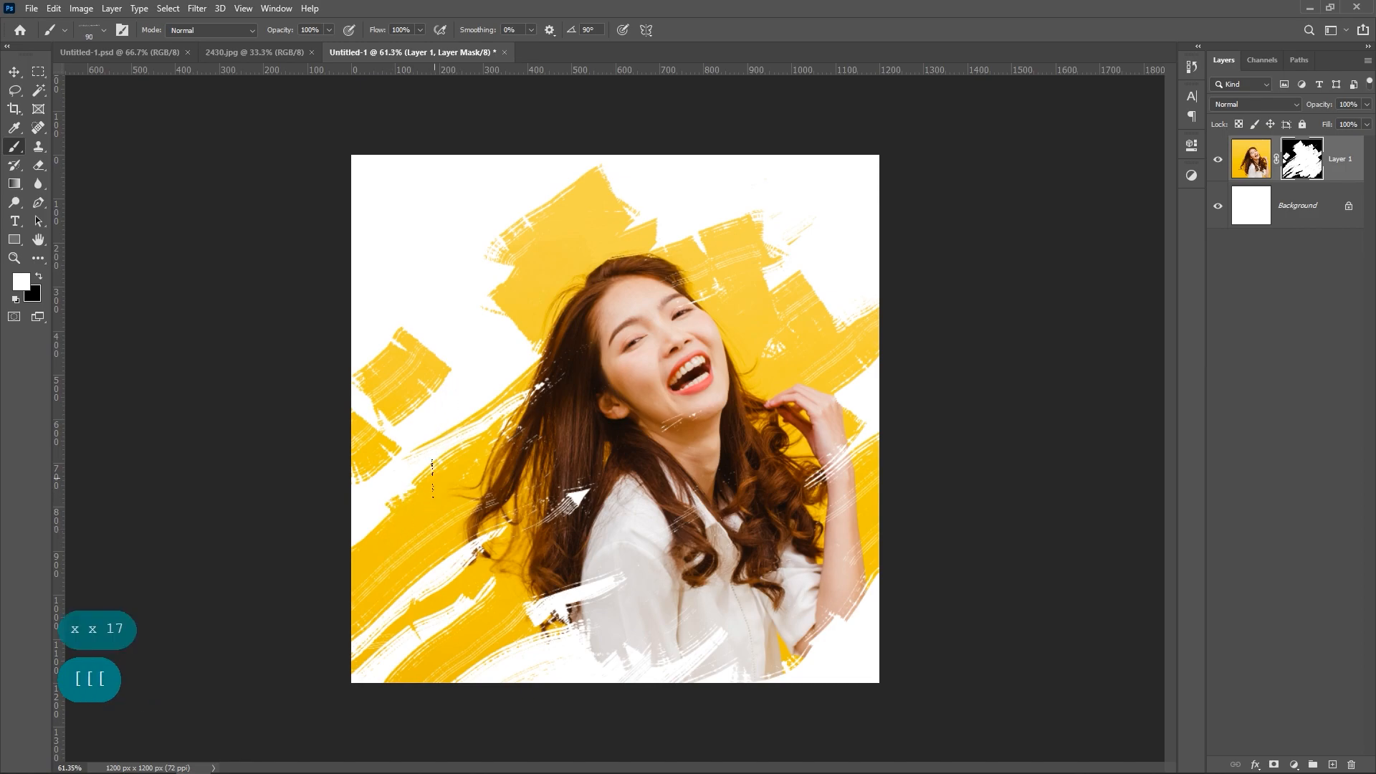
pyautogui.click(331, 556)
pyautogui.press('x')
pyautogui.moveTo(459, 443)
pyautogui.mouseDown()
pyautogui.moveTo(389, 515)
pyautogui.moveTo(440, 446)
pyautogui.moveTo(367, 513)
pyautogui.mouseUp()
pyautogui.press('x')
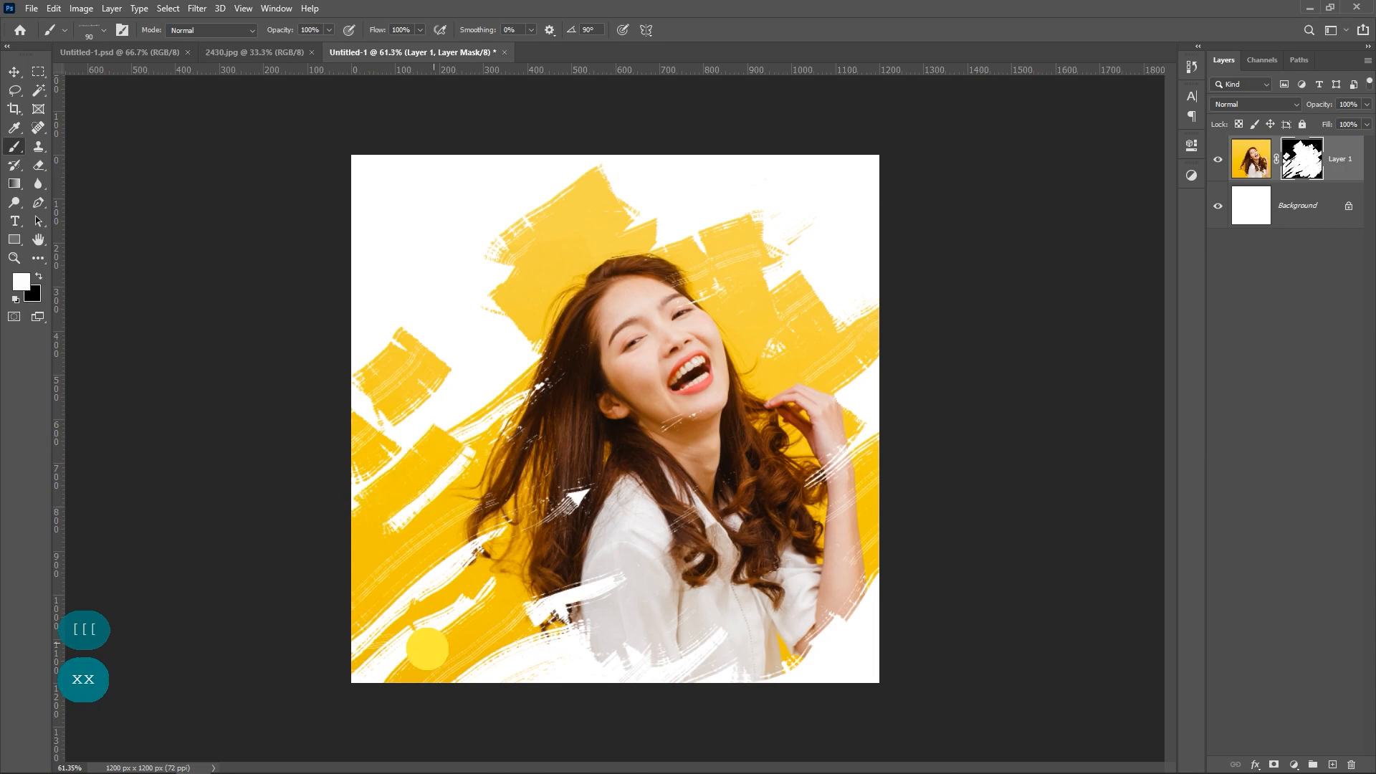
pyautogui.press('x')
pyautogui.moveTo(454, 698); pyautogui.dragTo(513, 656)
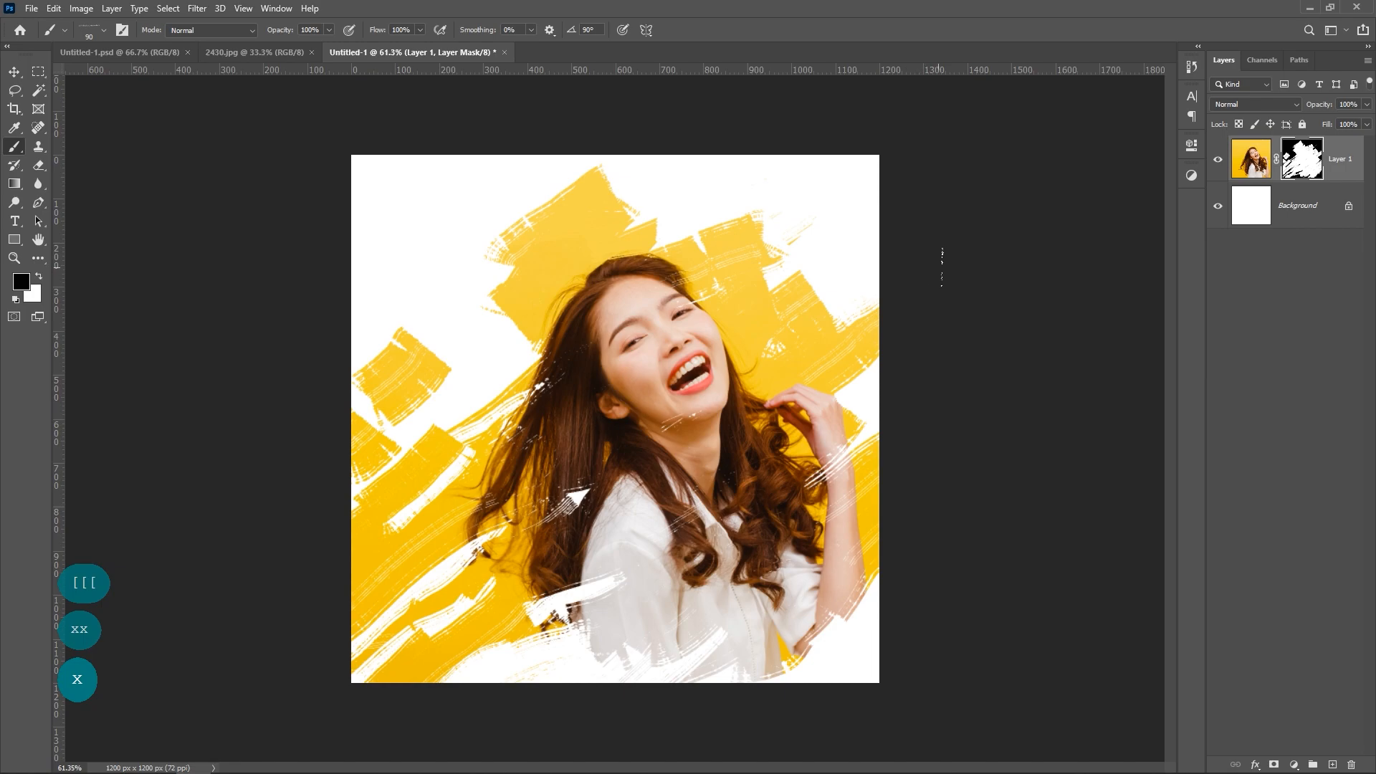
# Step: Add the text CASUAL in Impact Regular at 413 pt and move it fully below the canvas's upper edge
pyautogui.click(14, 75)
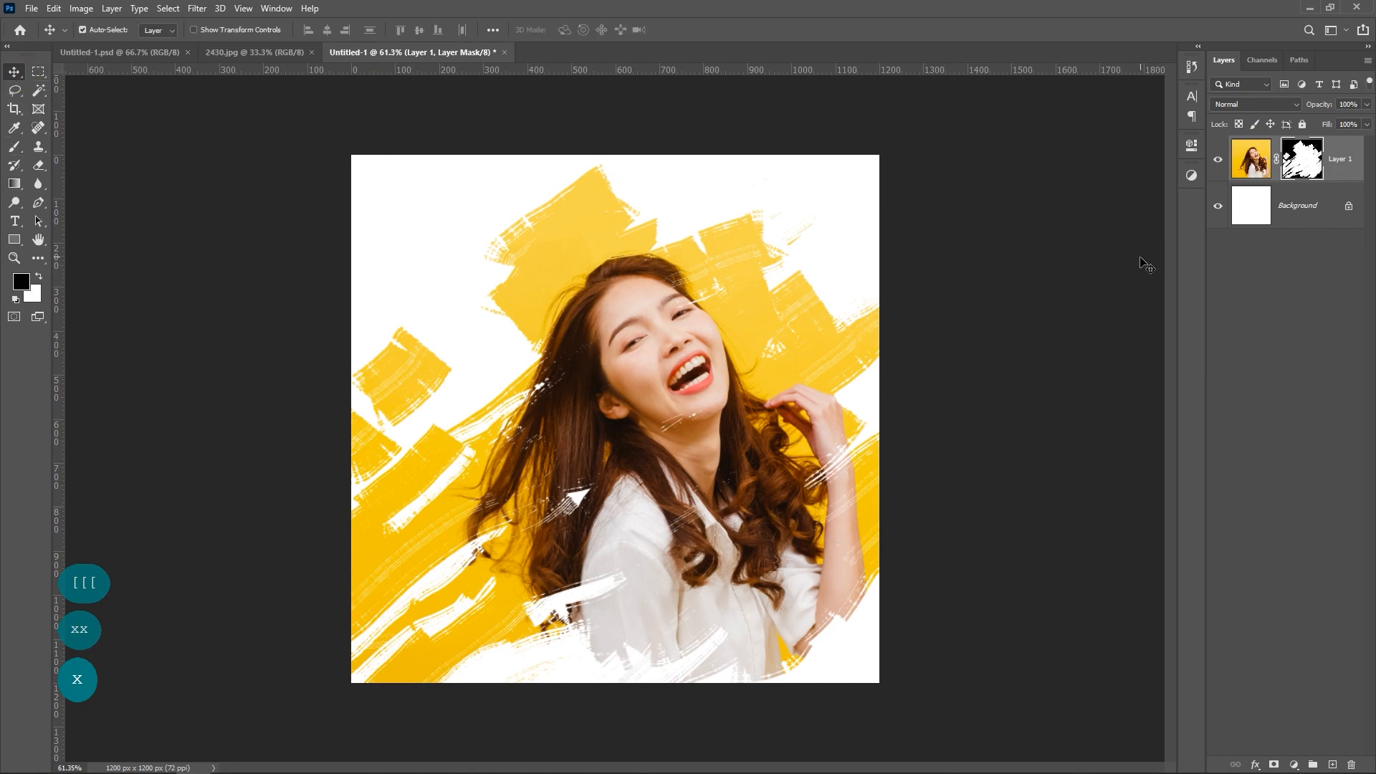
pyautogui.click(16, 222)
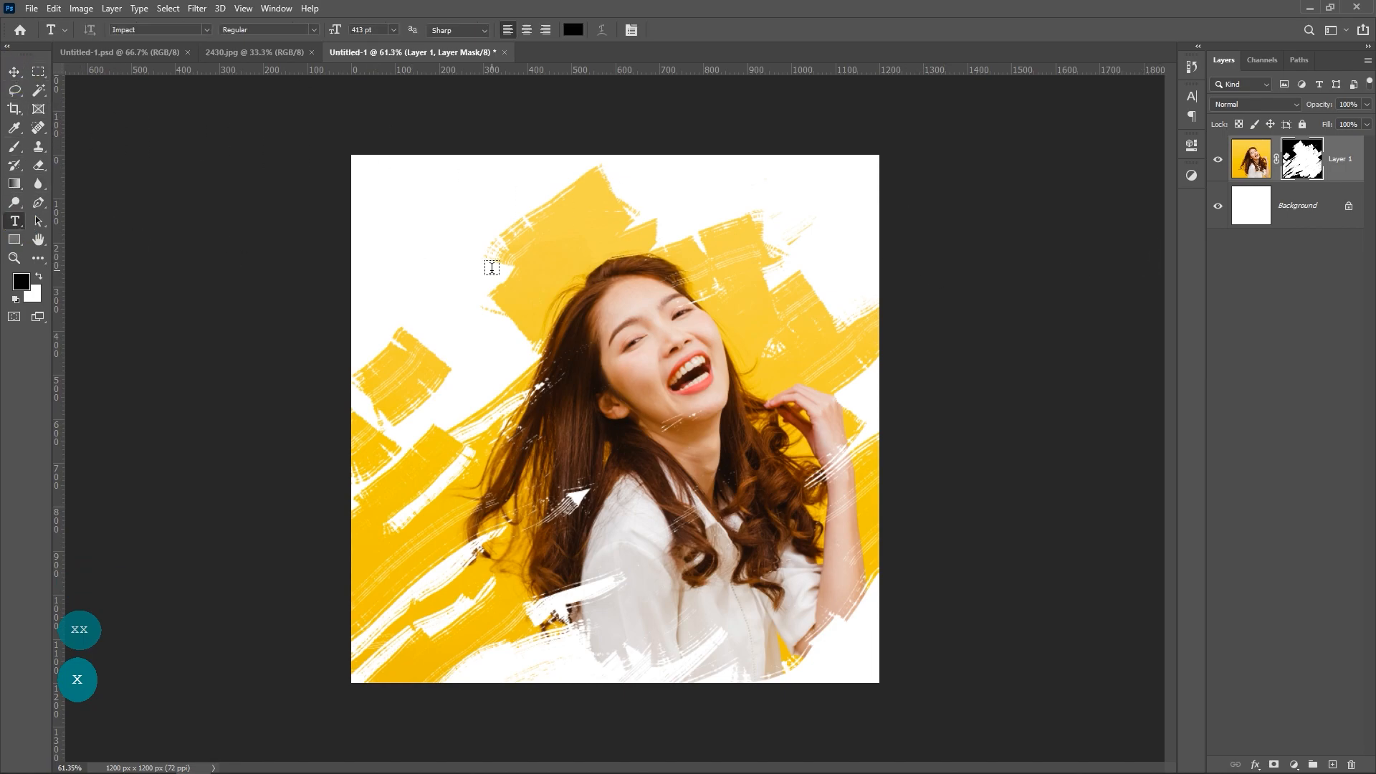
pyautogui.click(452, 268)
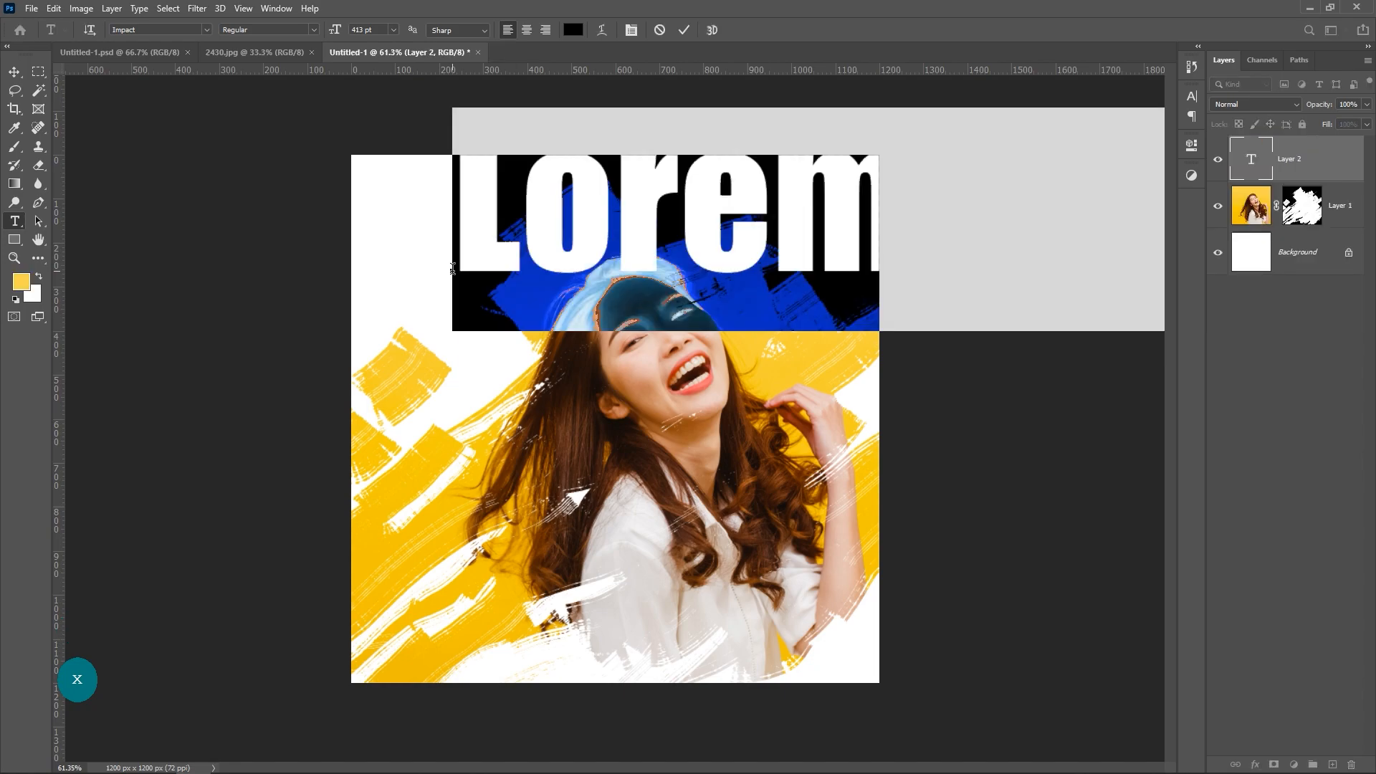
pyautogui.write('CA')
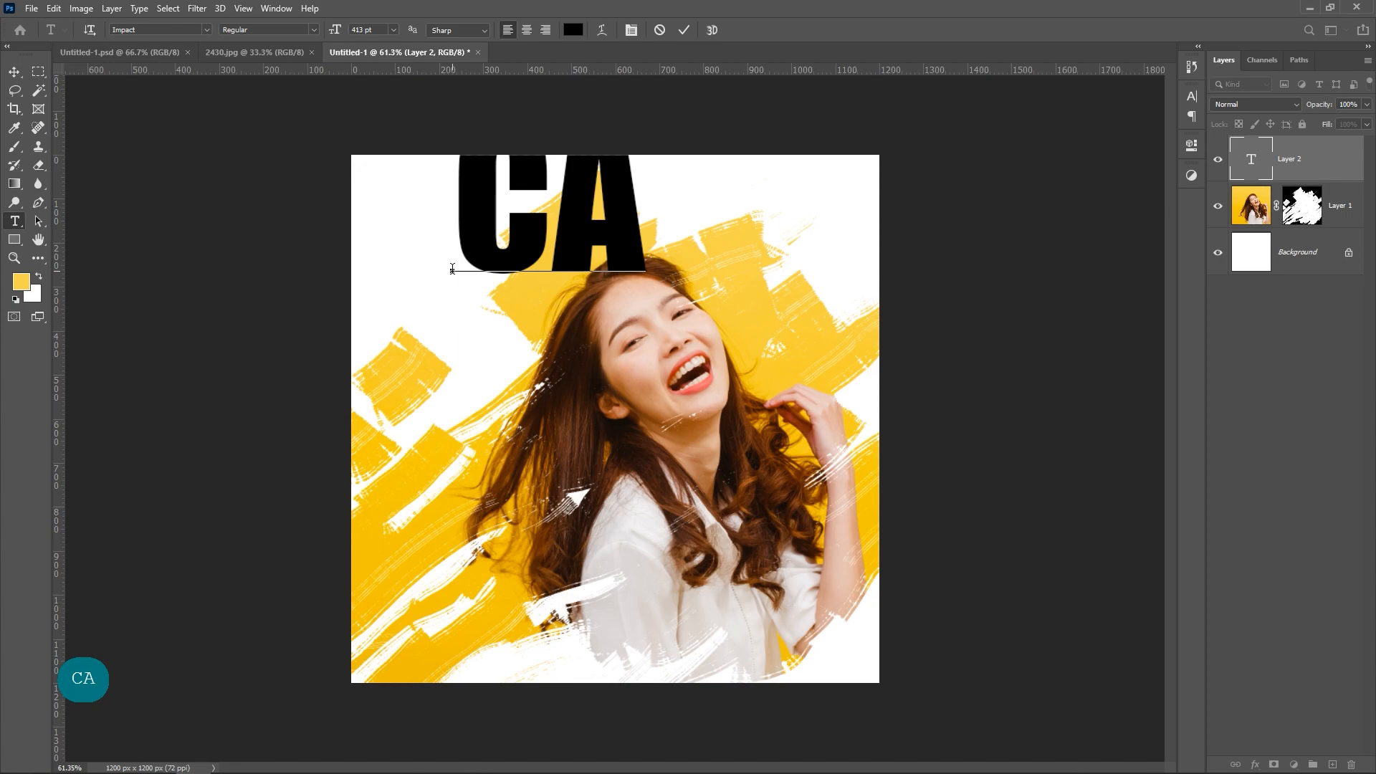
pyautogui.write('S')
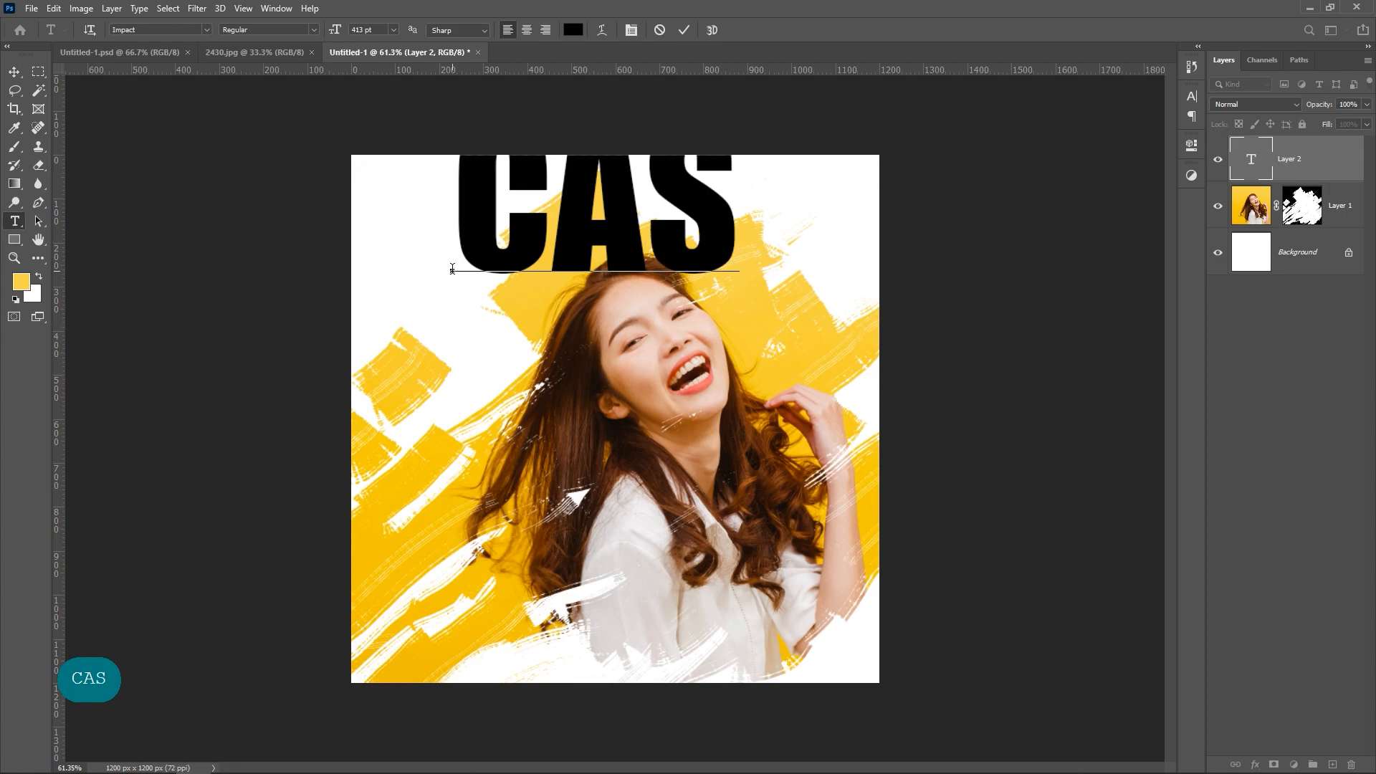
pyautogui.write('UAL')
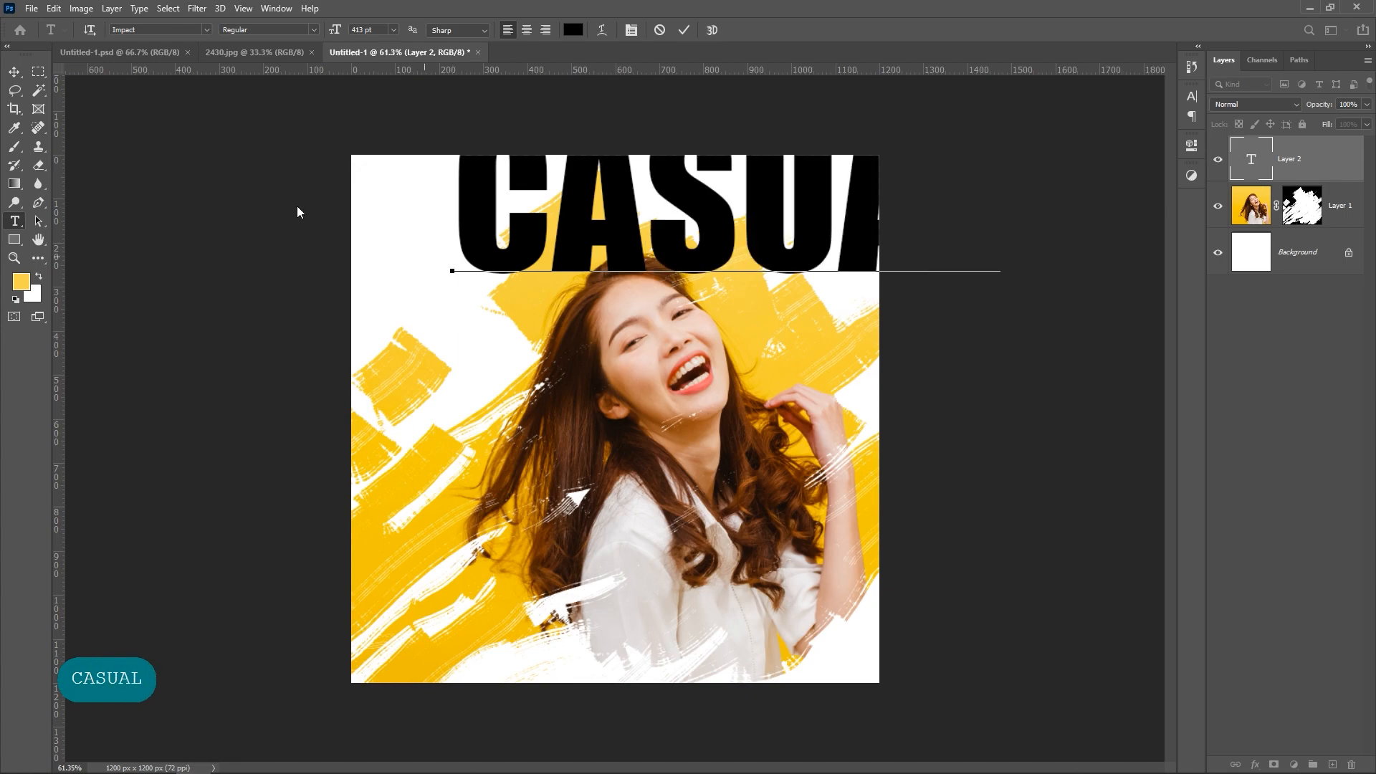
pyautogui.click(13, 71)
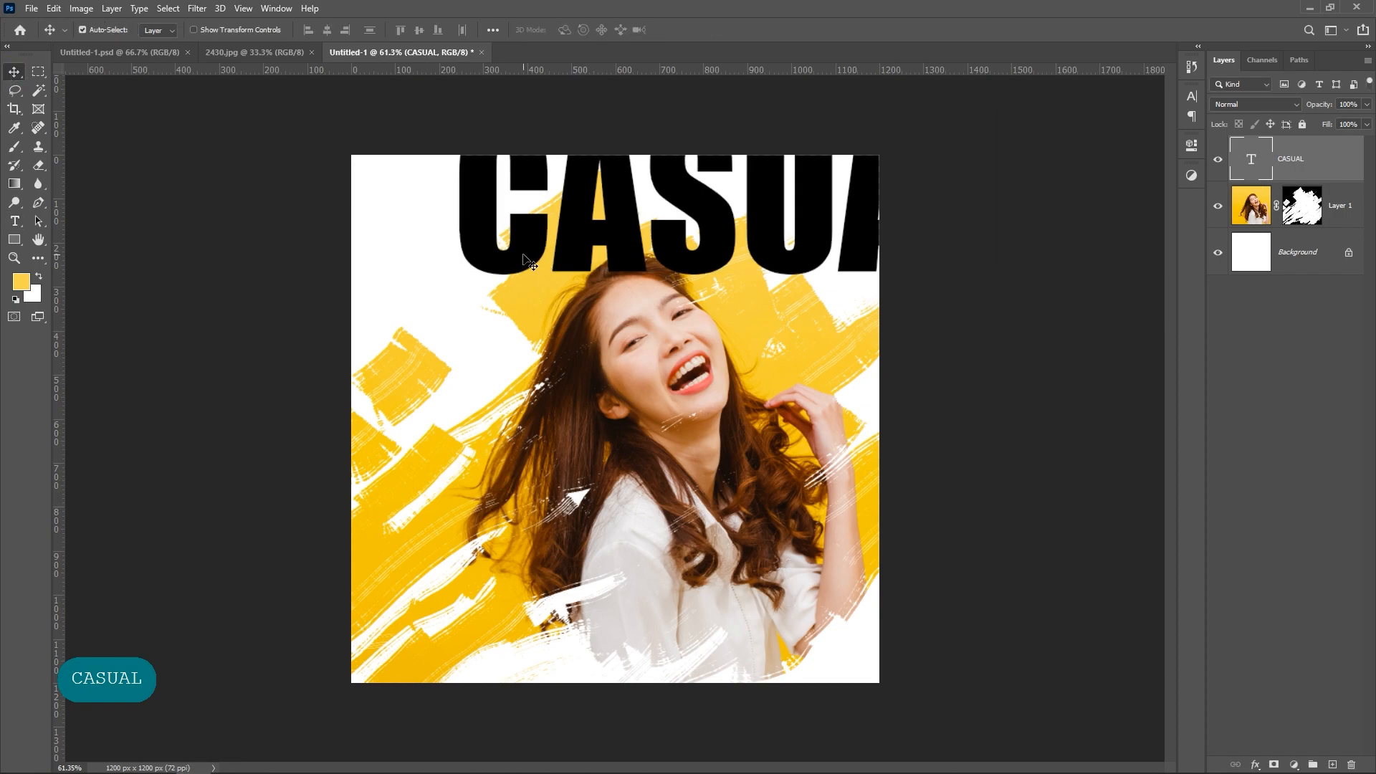
pyautogui.moveTo(530, 262); pyautogui.dragTo(442, 314)
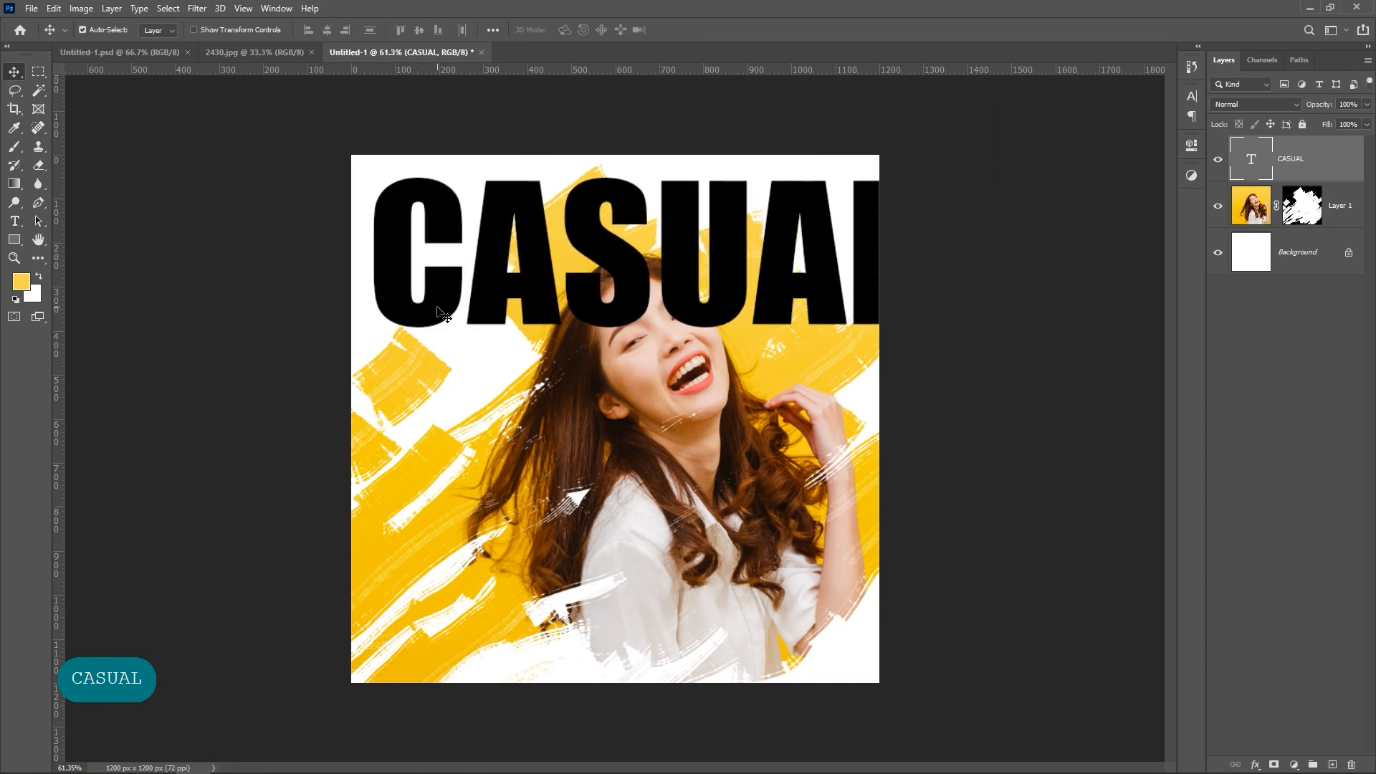
# Step: Break CASUAL into three stacked lines, CA, SU and AL, and reposition the block beside the woman
pyautogui.click(16, 222)
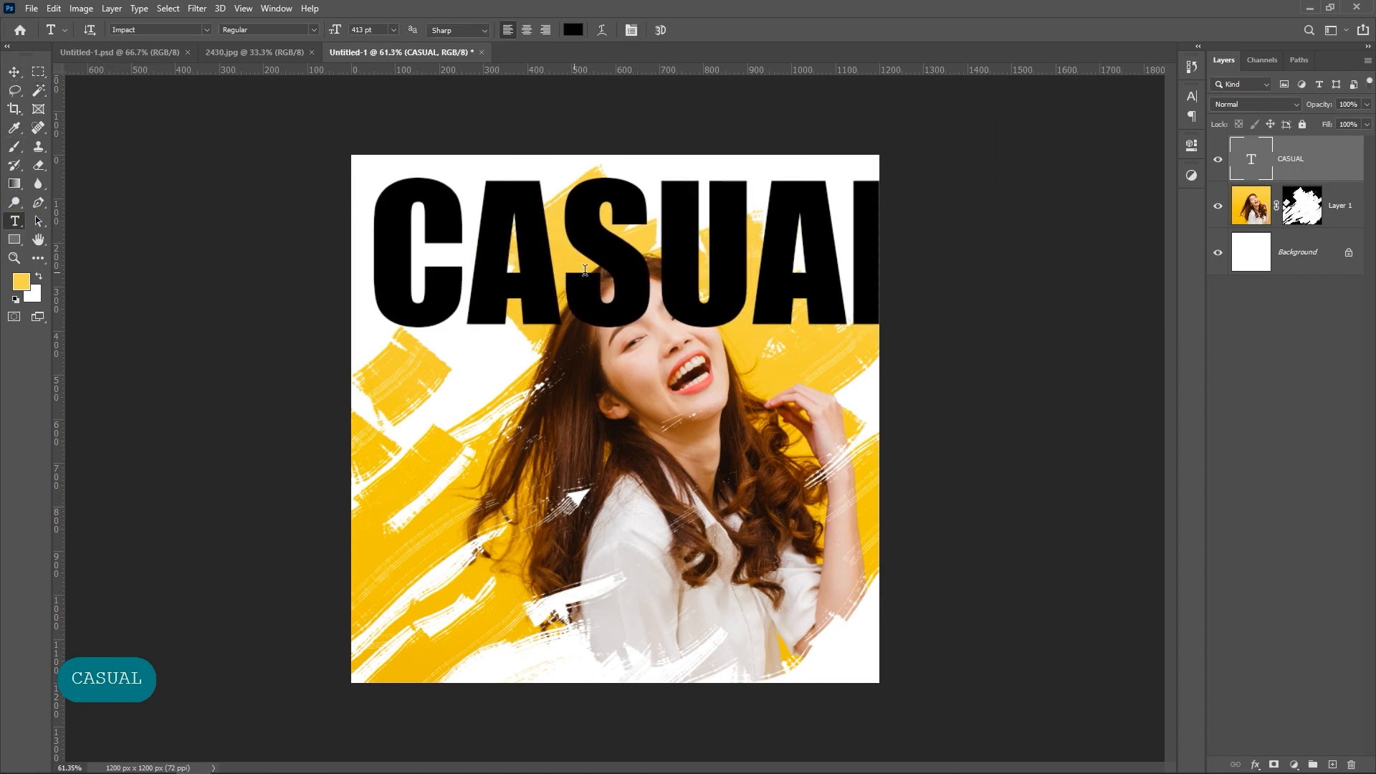
pyautogui.click(566, 271)
pyautogui.press('Return')
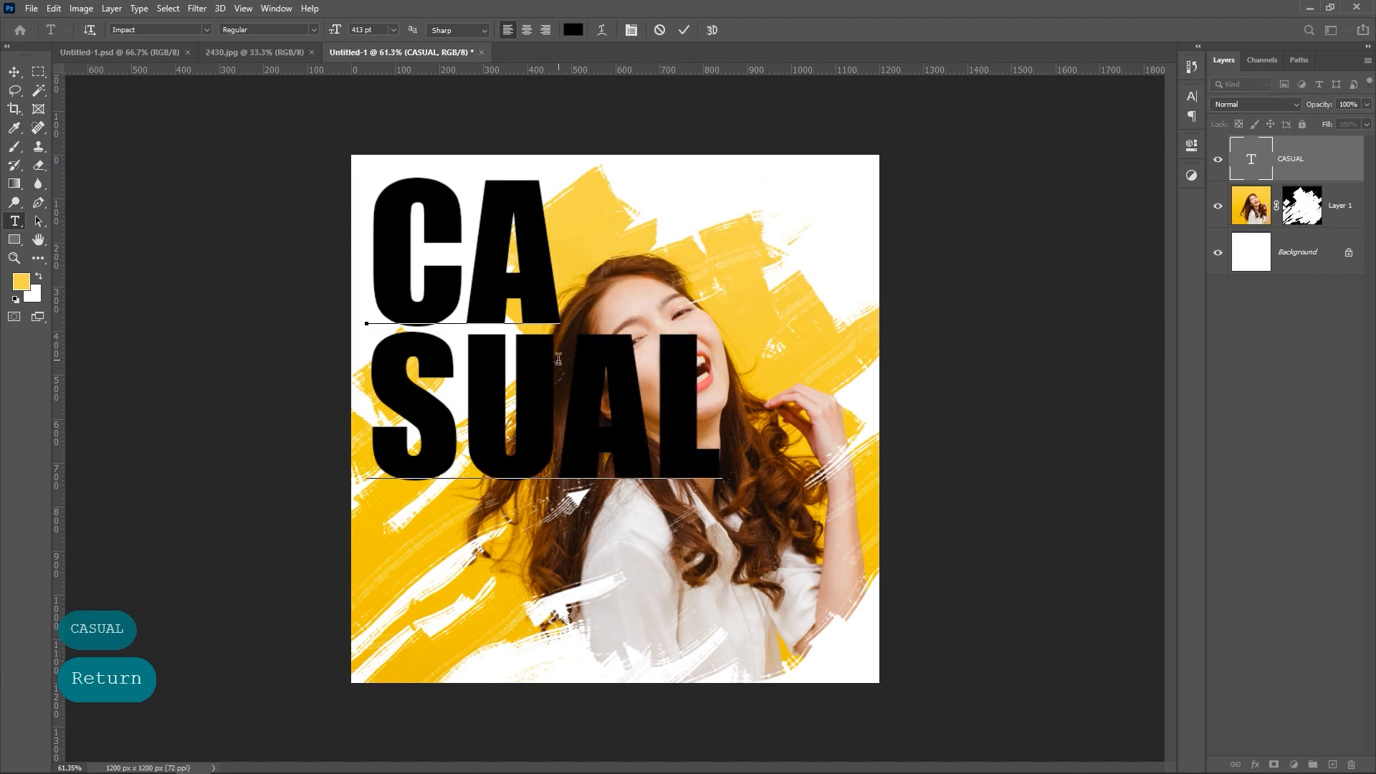
pyautogui.click(557, 375)
pyautogui.press('Return')
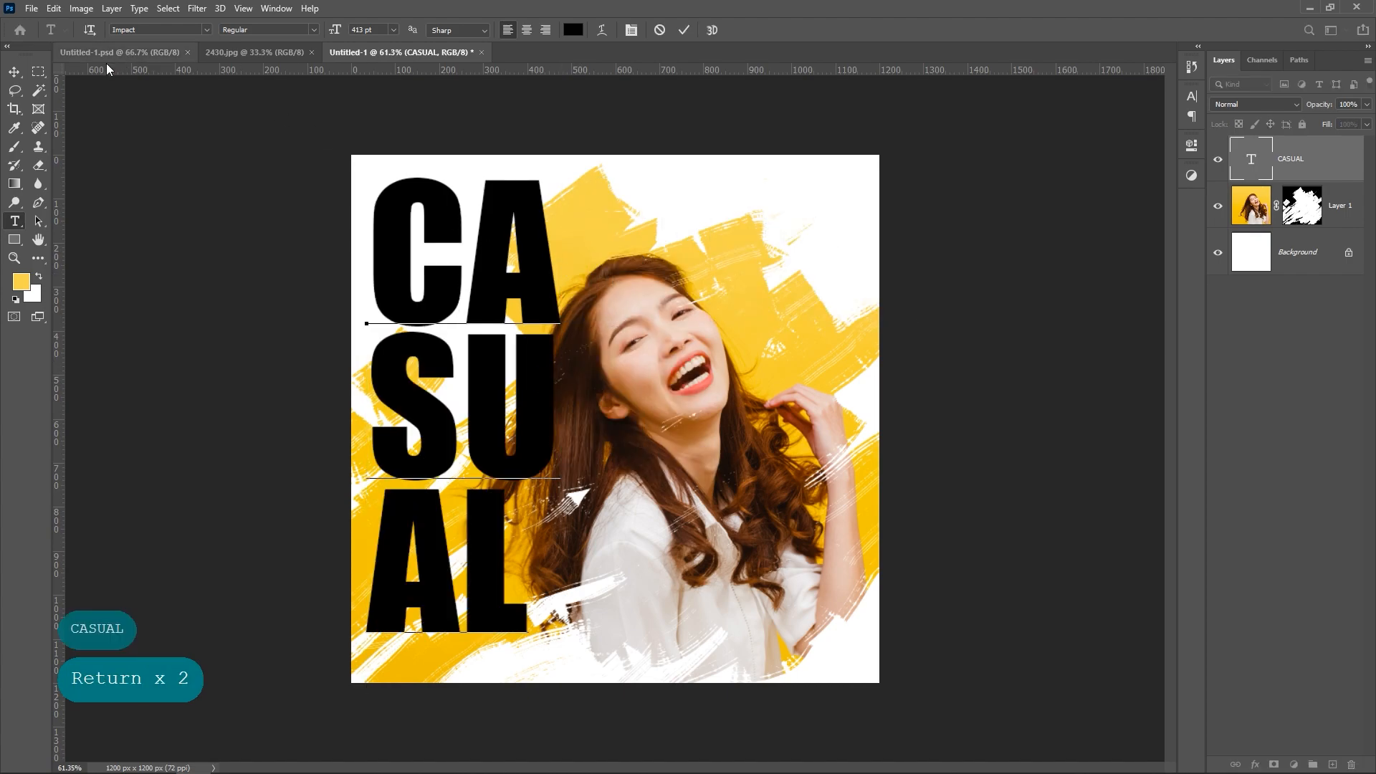
pyautogui.click(15, 72)
pyautogui.moveTo(543, 304); pyautogui.dragTo(553, 319)
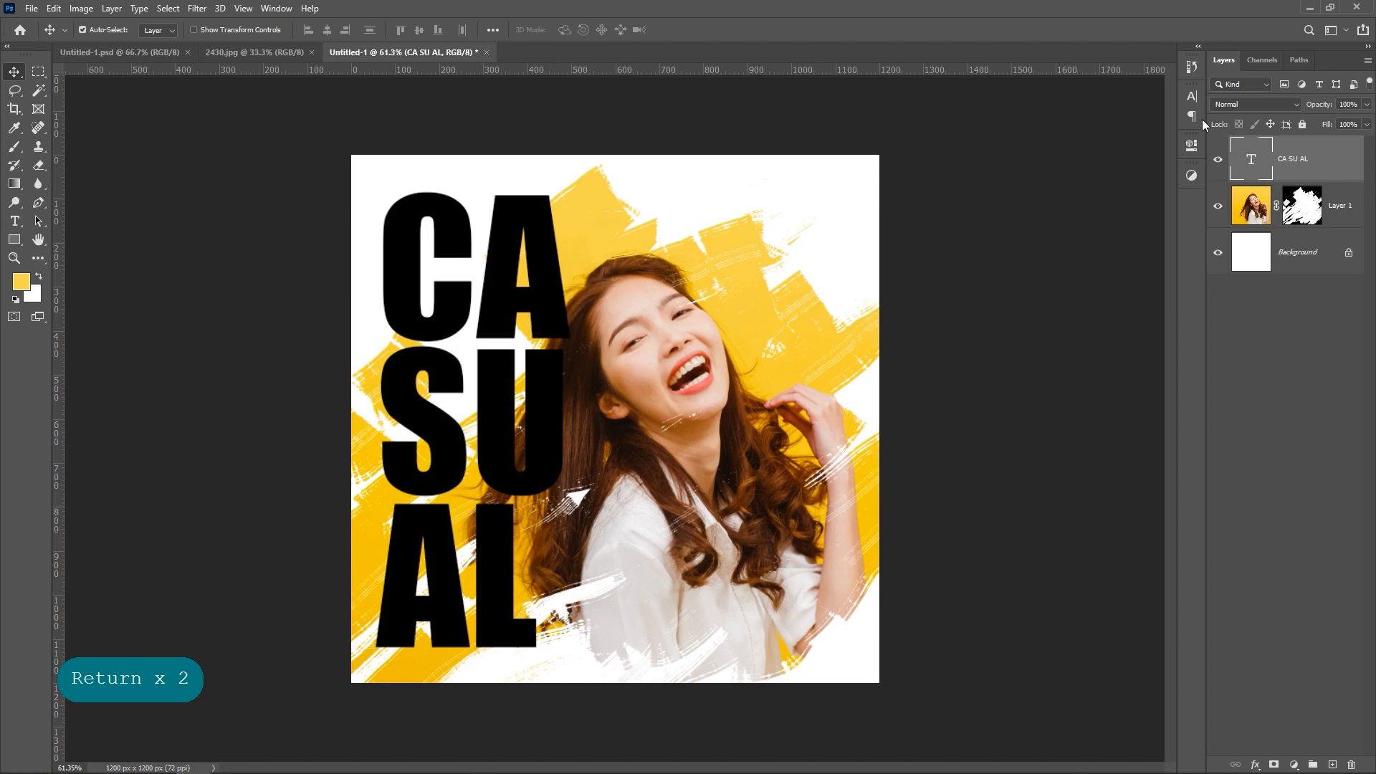
# Step: Recolour the CASUAL text with the dark brown #24120a sampled from the woman's hair
pyautogui.click(1187, 101)
pyautogui.click(1152, 179)
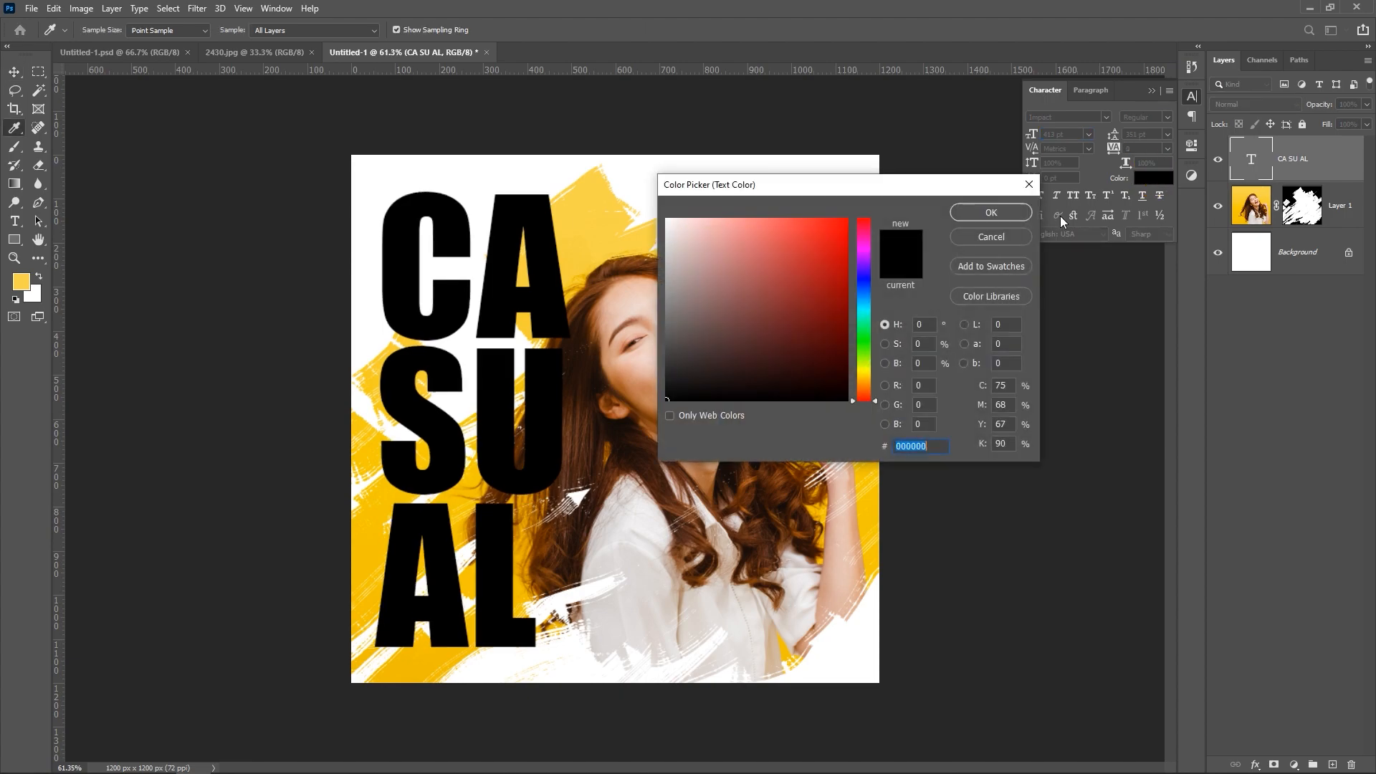
pyautogui.click(589, 374)
pyautogui.click(588, 376)
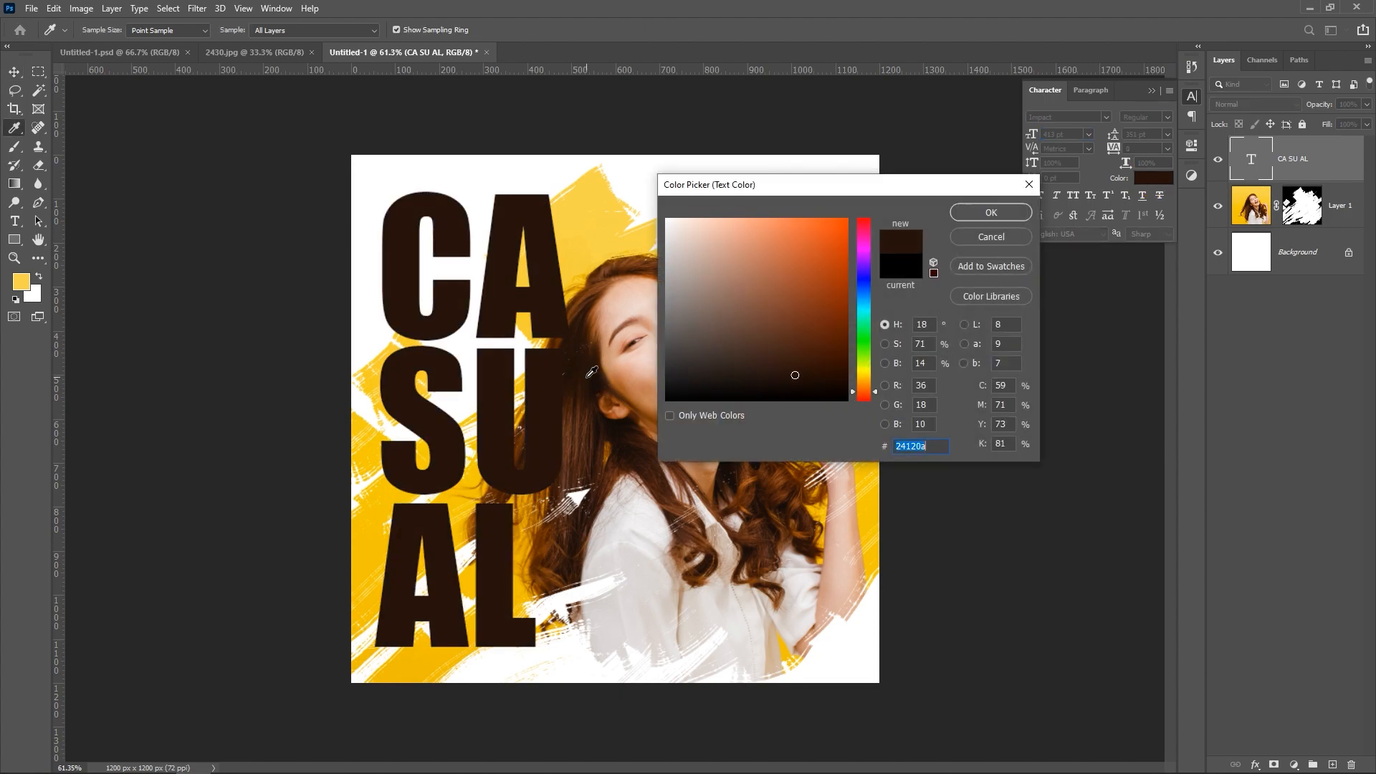
pyautogui.click(986, 213)
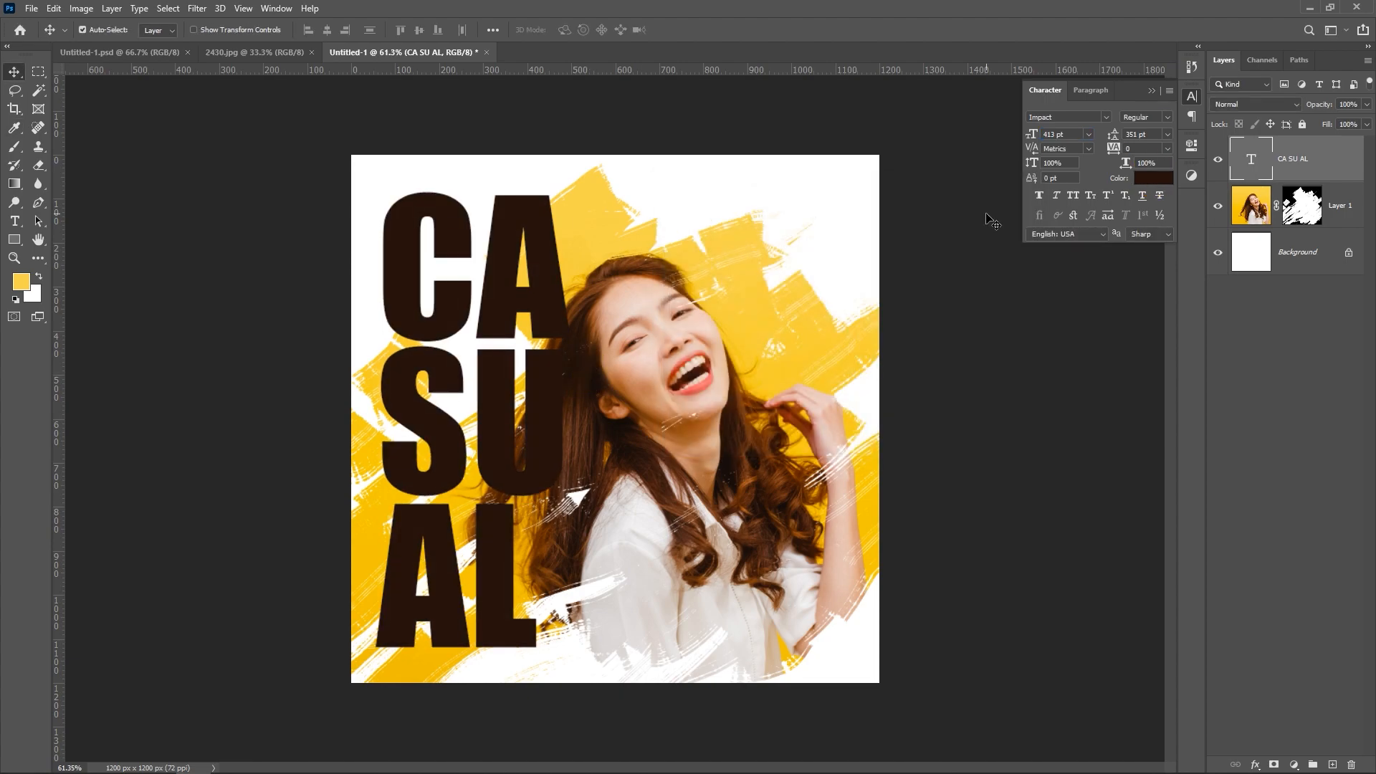
pyautogui.click(1152, 90)
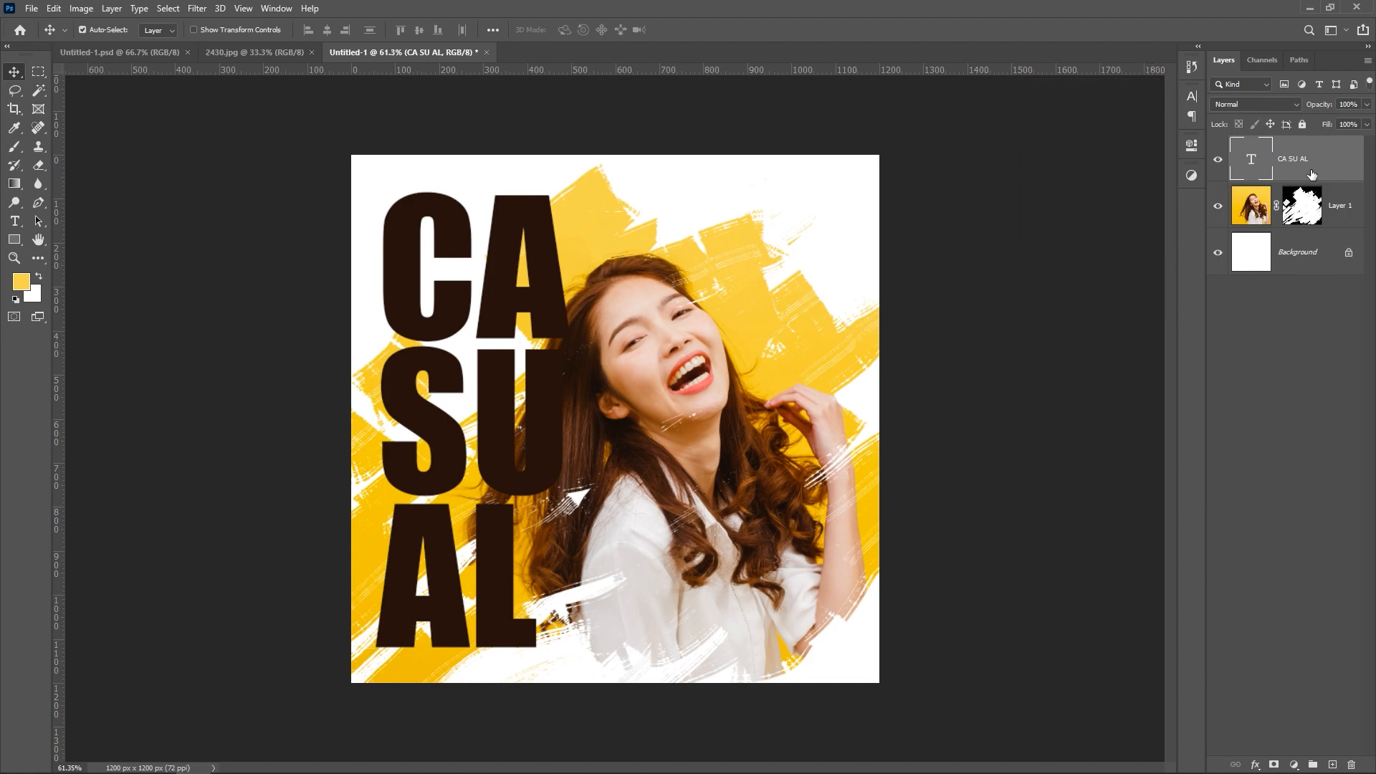
# Step: Add a layer mask to the text and hide most of SU and the upper part of AL with black strokes, enlarging the brush to 300 px
pyautogui.click(1270, 764)
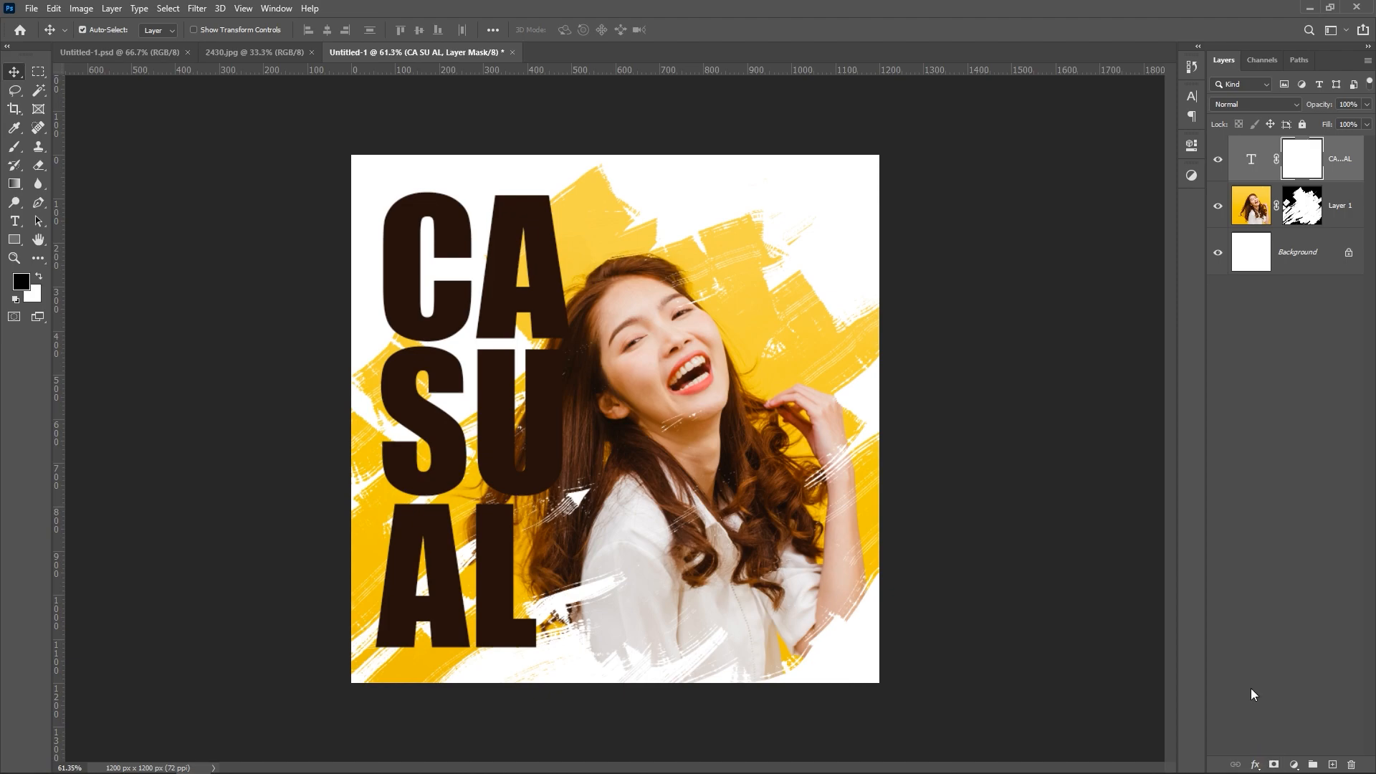
pyautogui.click(17, 147)
pyautogui.moveTo(368, 463)
pyautogui.mouseDown()
pyautogui.moveTo(511, 421)
pyautogui.moveTo(608, 358)
pyautogui.mouseUp()
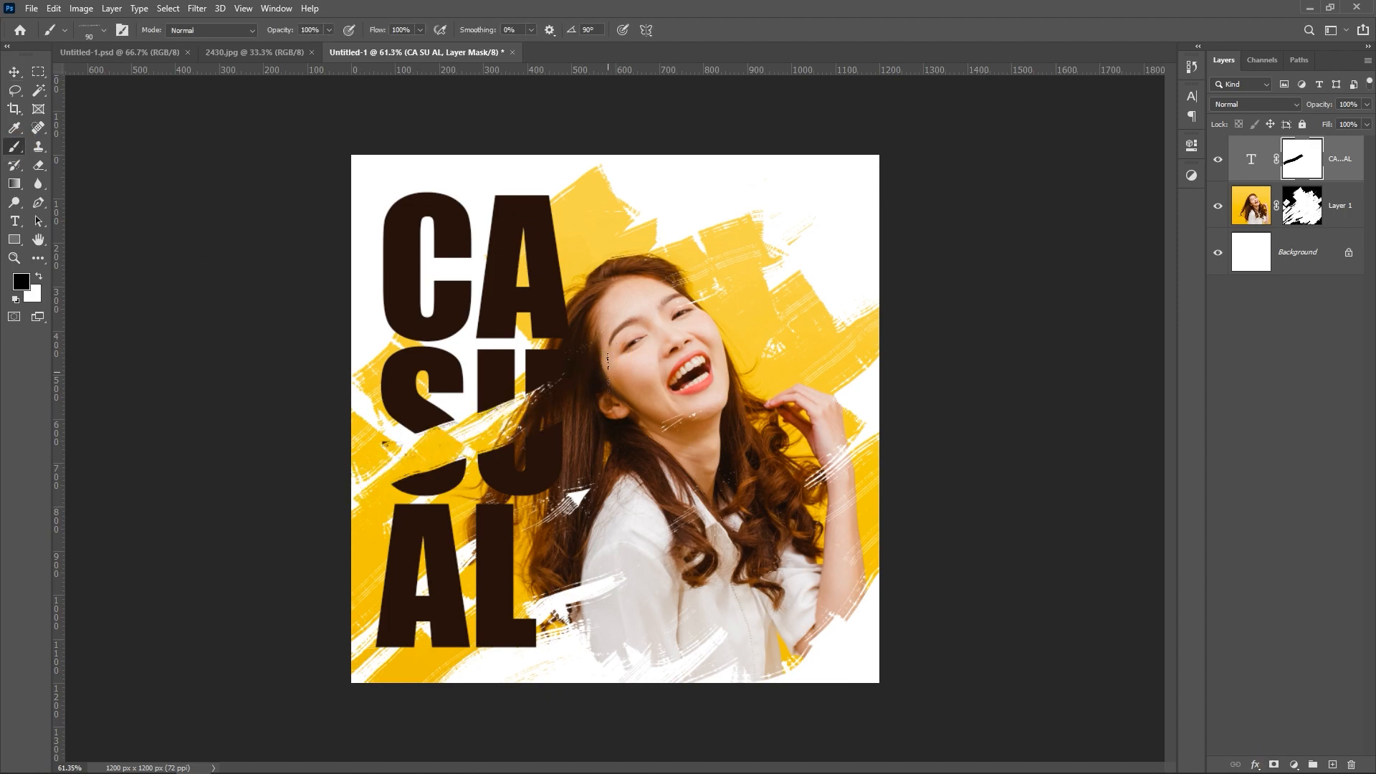
pyautogui.press(']')
pyautogui.press(']')
pyautogui.press(']')
pyautogui.press(']')
pyautogui.press(']')
pyautogui.press(']')
pyautogui.press(']')
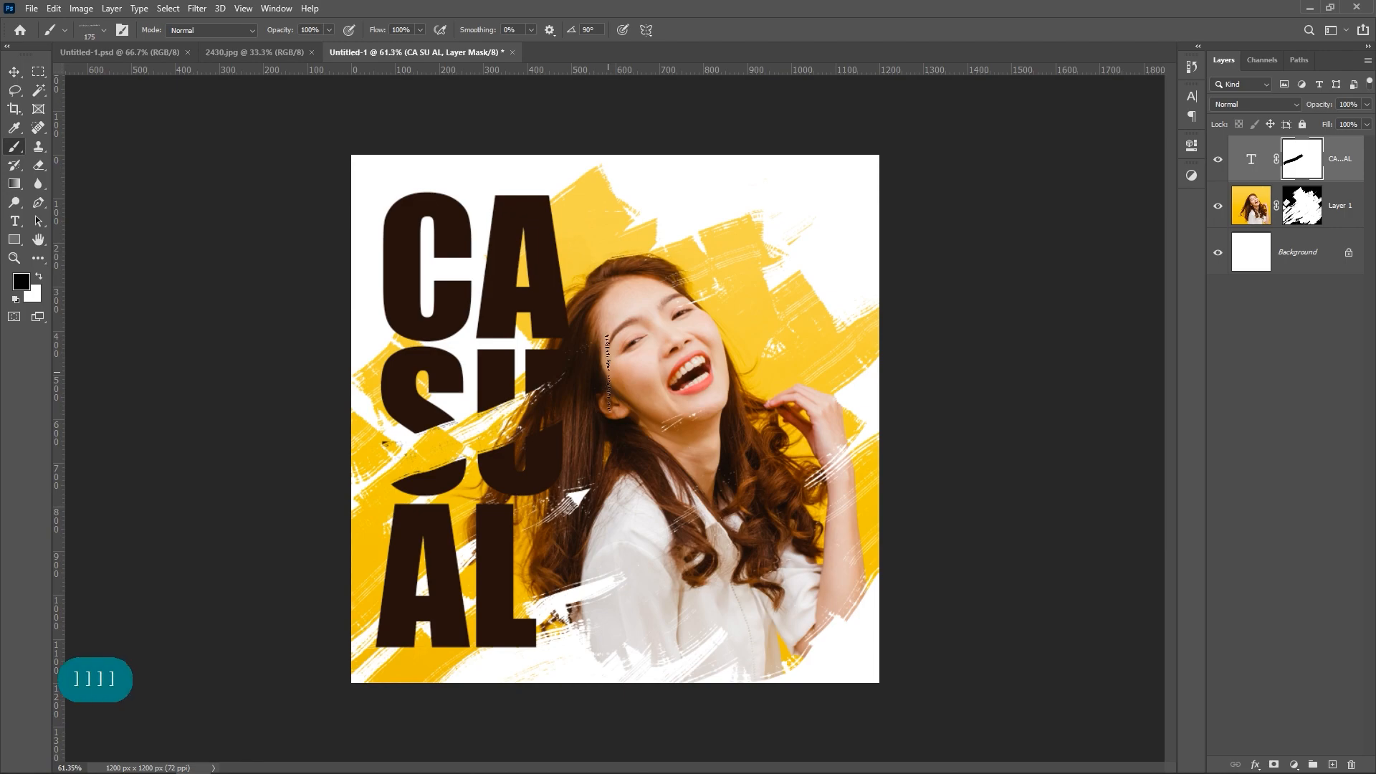
pyautogui.moveTo(584, 396); pyautogui.dragTo(366, 417)
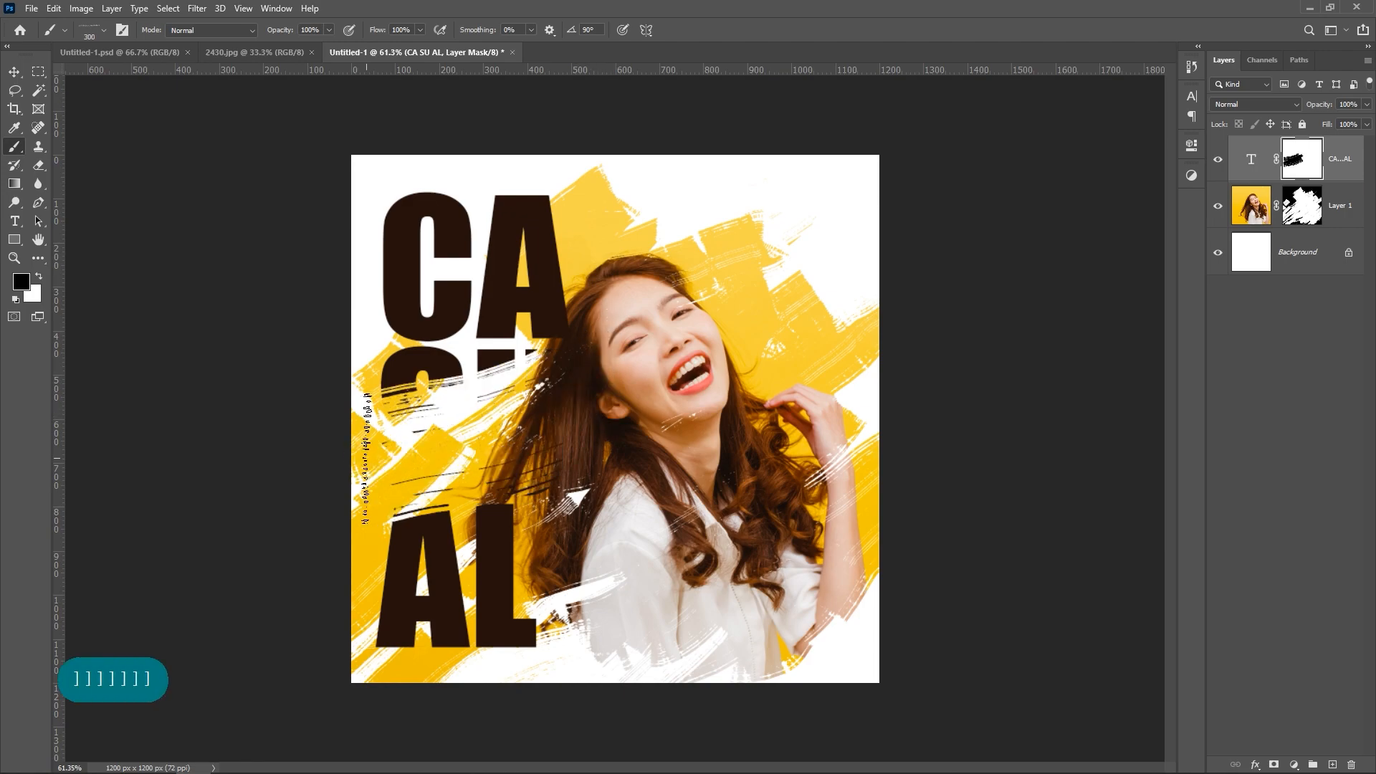
pyautogui.moveTo(364, 561); pyautogui.dragTo(492, 497)
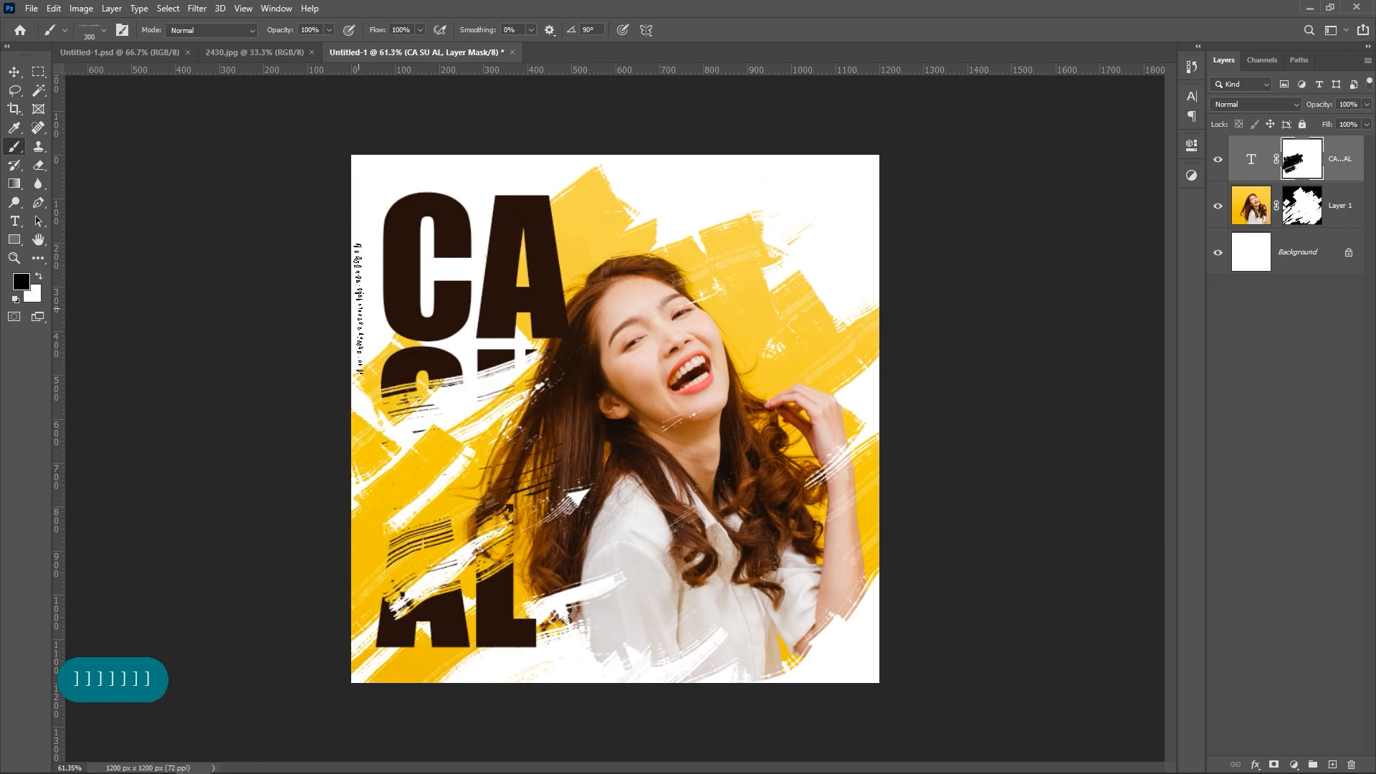
# Step: Streak the C with black on the text mask and restore the SU and AL lines with white
pyautogui.moveTo(358, 309)
pyautogui.mouseDown()
pyautogui.moveTo(492, 228)
pyautogui.moveTo(371, 314)
pyautogui.mouseUp()
pyautogui.press('x')
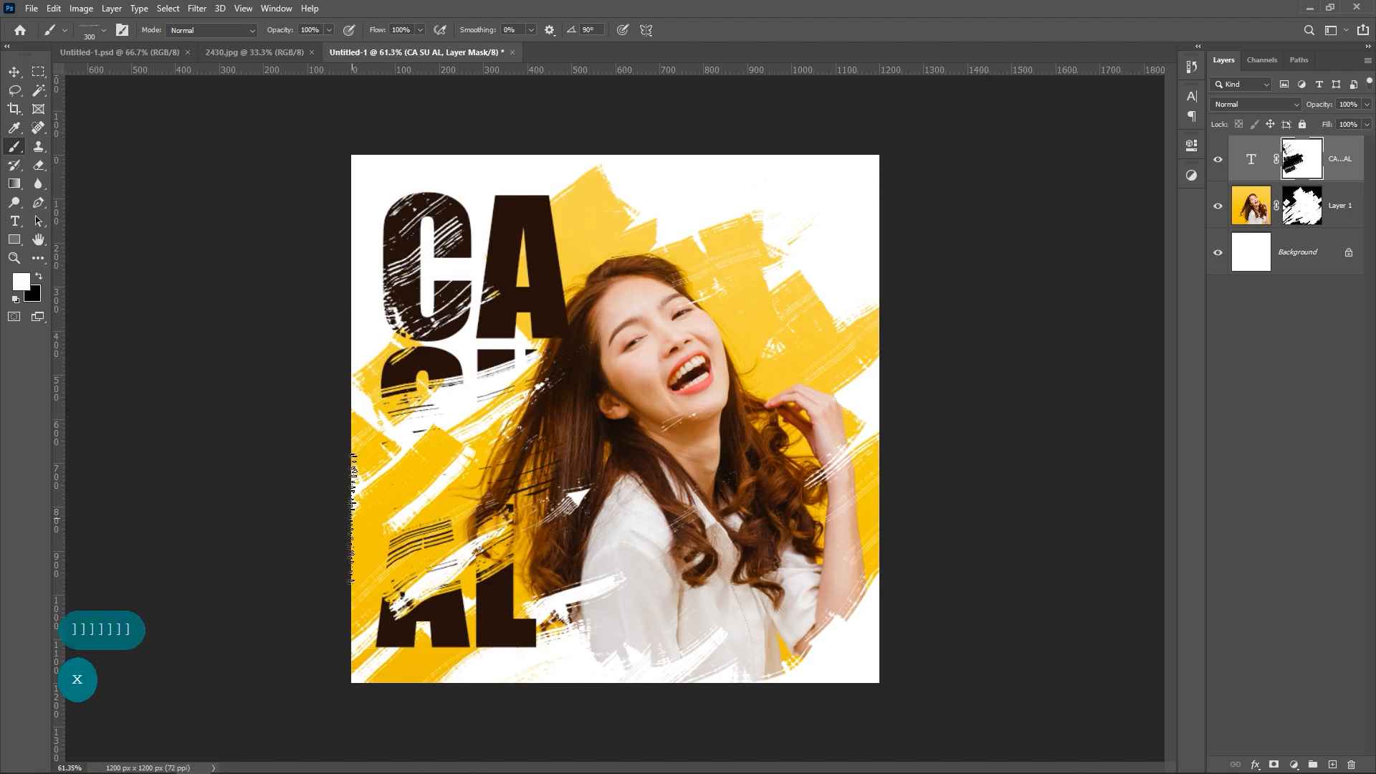
pyautogui.moveTo(352, 517)
pyautogui.mouseDown()
pyautogui.moveTo(605, 413)
pyautogui.moveTo(415, 422)
pyautogui.moveTo(433, 408)
pyautogui.moveTo(482, 507)
pyautogui.moveTo(451, 566)
pyautogui.moveTo(391, 595)
pyautogui.mouseUp()
pyautogui.press('x')
pyautogui.moveTo(450, 474)
pyautogui.mouseDown()
pyautogui.moveTo(528, 448)
pyautogui.moveTo(459, 474)
pyautogui.mouseUp()
# Step: Roughen the A of the first line on the text mask by alternating black and white strokes
pyautogui.press('x')
pyautogui.press('x')
pyautogui.moveTo(568, 248); pyautogui.dragTo(504, 266)
# Step: Alternate black and white strokes on the text mask to distress the U and L, and touch up the C
pyautogui.press('x')
pyautogui.moveTo(502, 267); pyautogui.dragTo(568, 247)
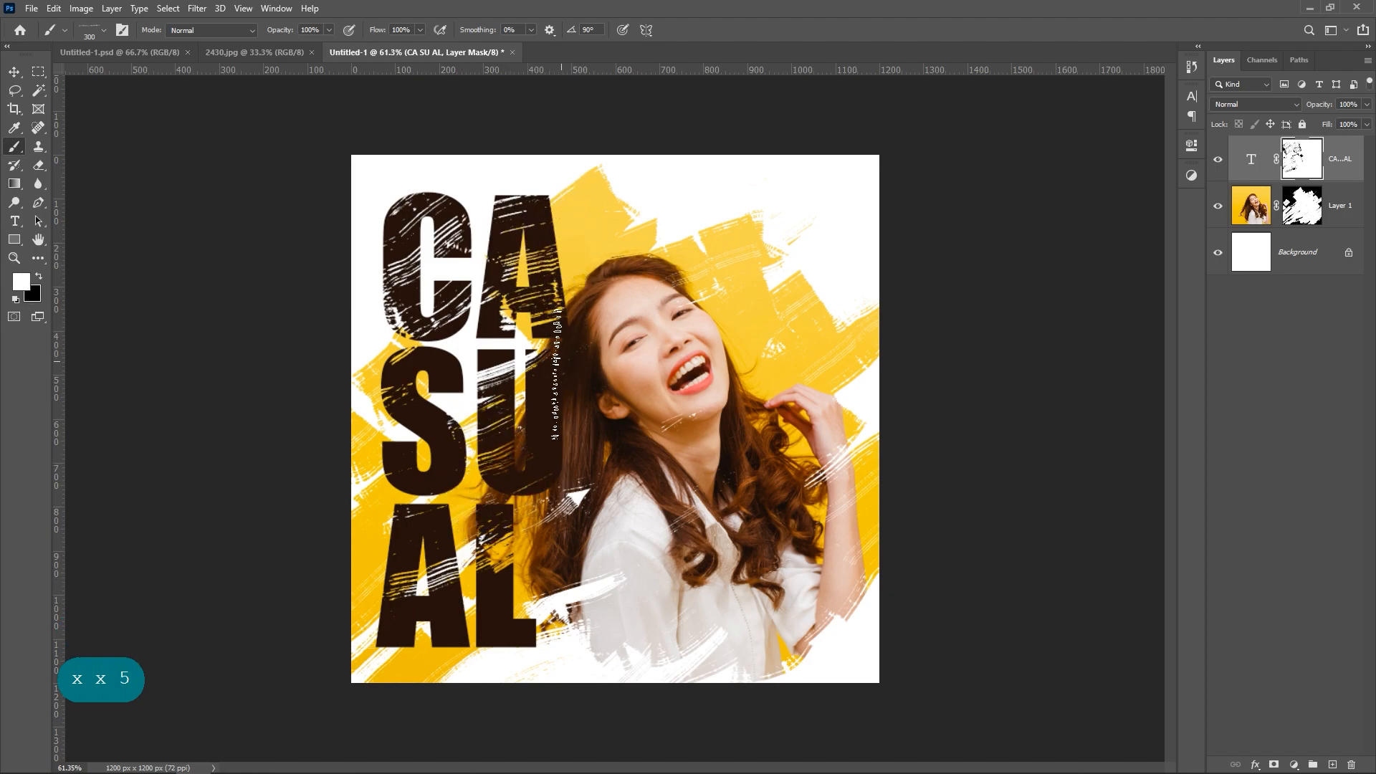
pyautogui.press('x')
pyautogui.moveTo(535, 416); pyautogui.dragTo(555, 406)
pyautogui.press('x')
pyautogui.moveTo(514, 608); pyautogui.dragTo(495, 624)
pyautogui.press('x')
pyautogui.moveTo(477, 637)
pyautogui.mouseDown()
pyautogui.moveTo(508, 627)
pyautogui.moveTo(467, 630)
pyautogui.mouseUp()
pyautogui.press('x')
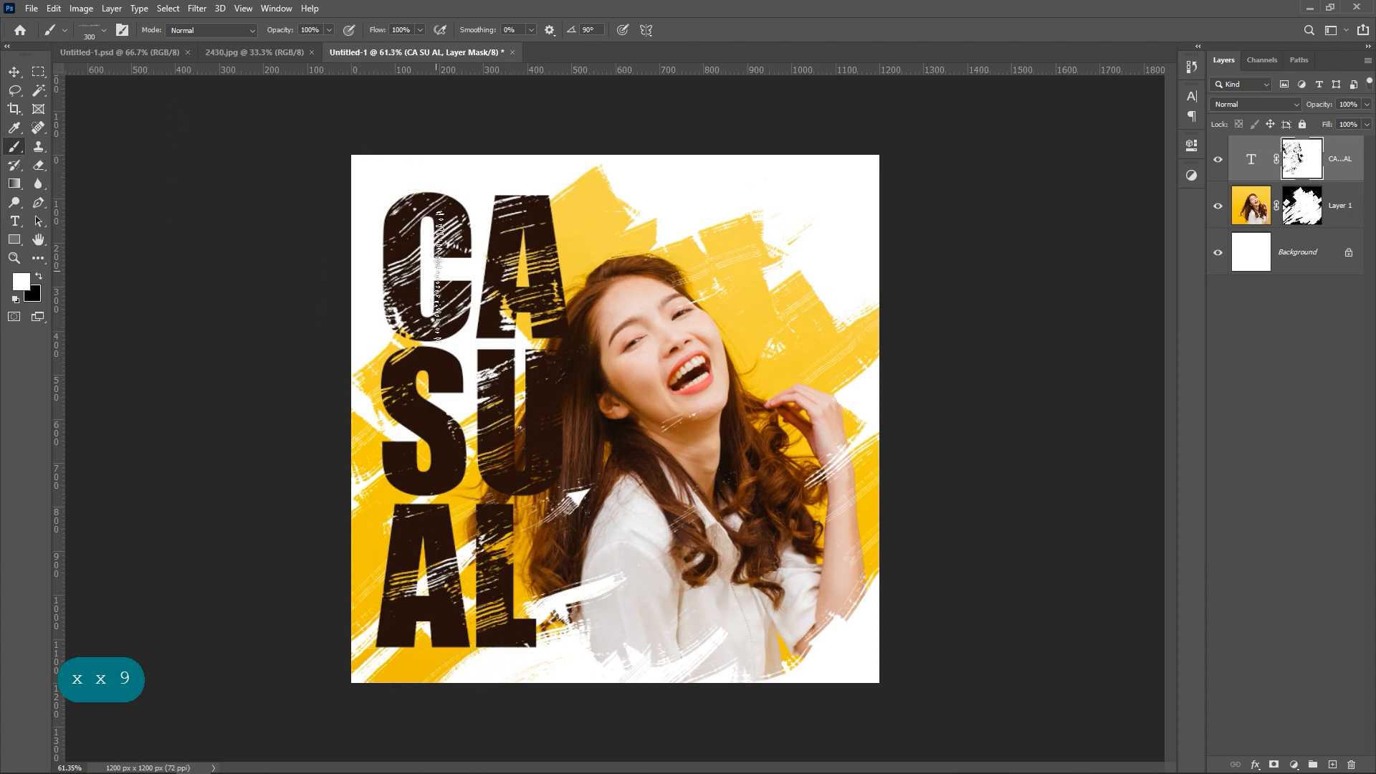
pyautogui.moveTo(387, 290); pyautogui.dragTo(399, 291)
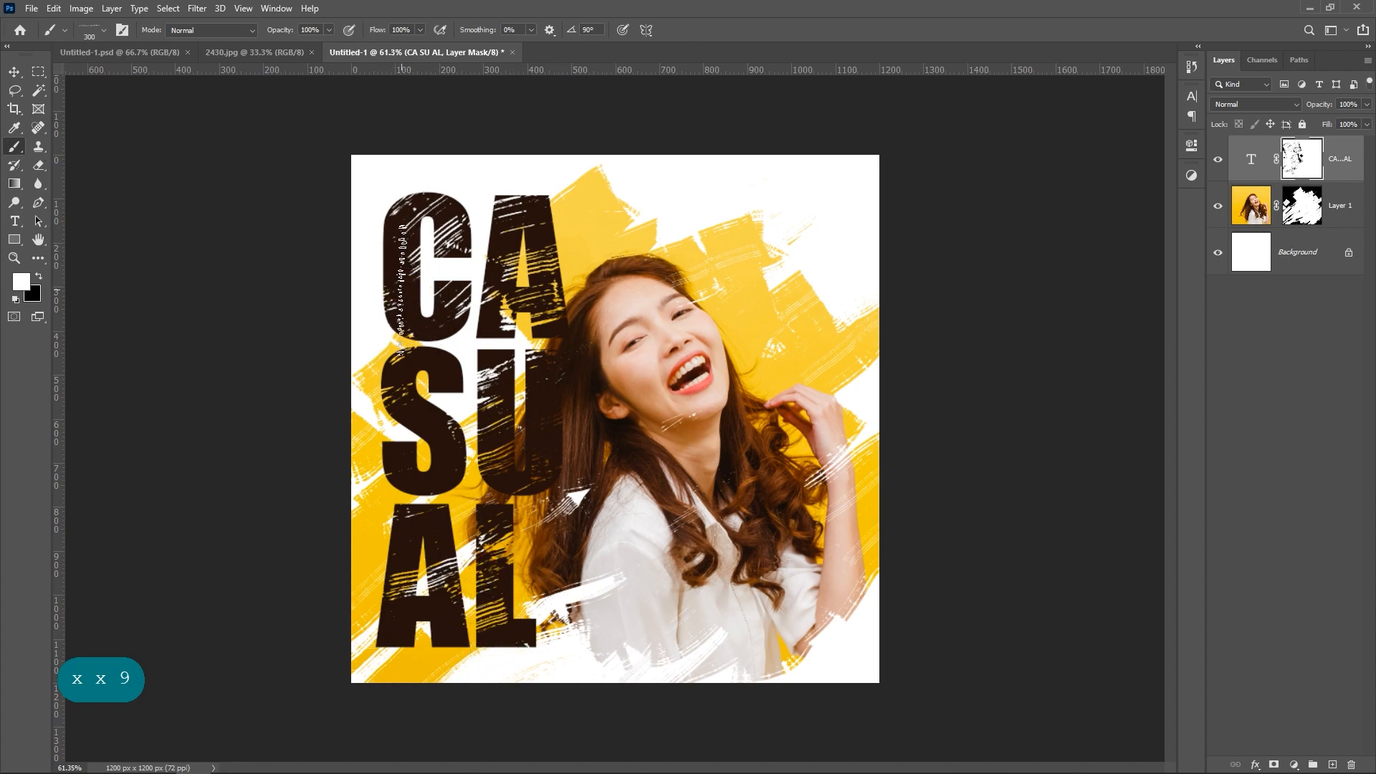
# Step: Create a new layer above the text and paint a yellow streak over the S with a different Kyle's Rakes brush
pyautogui.click(14, 71)
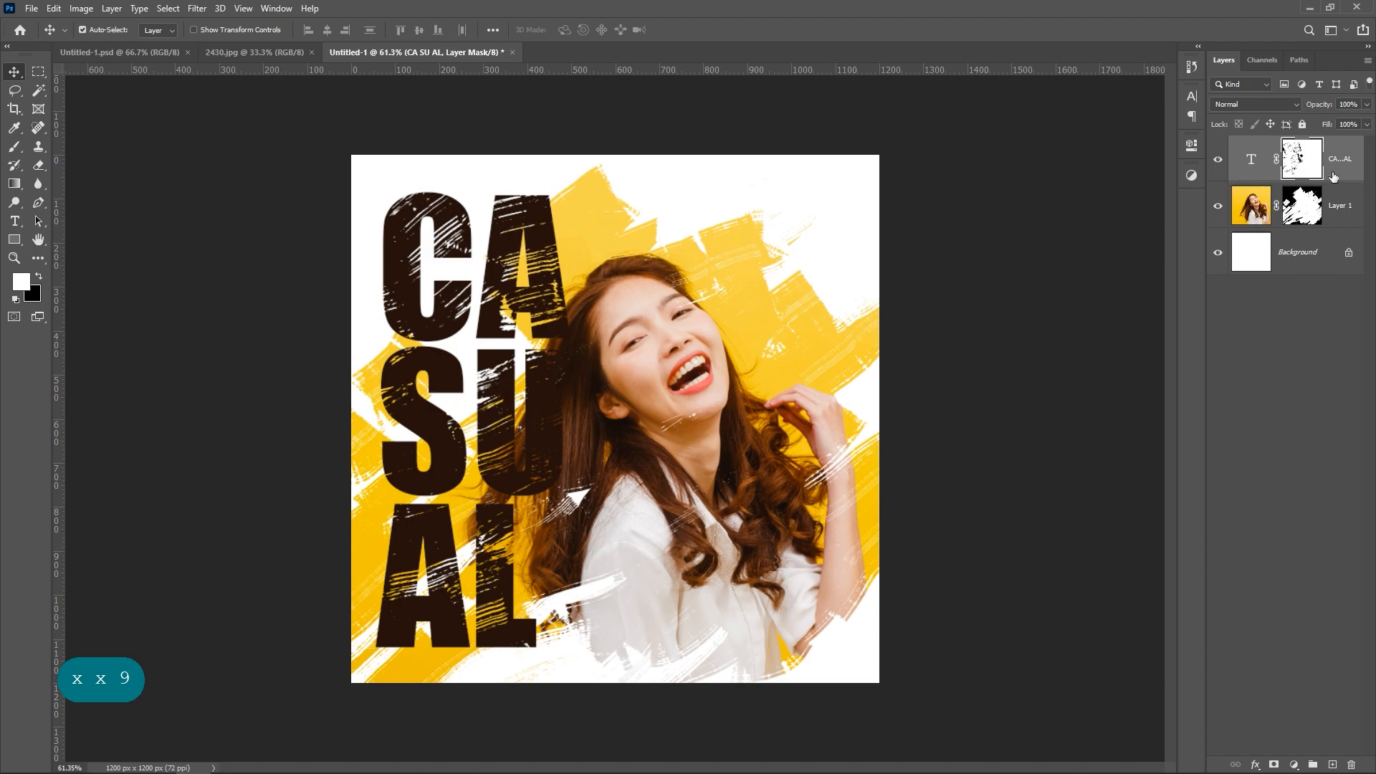
pyautogui.click(1332, 765)
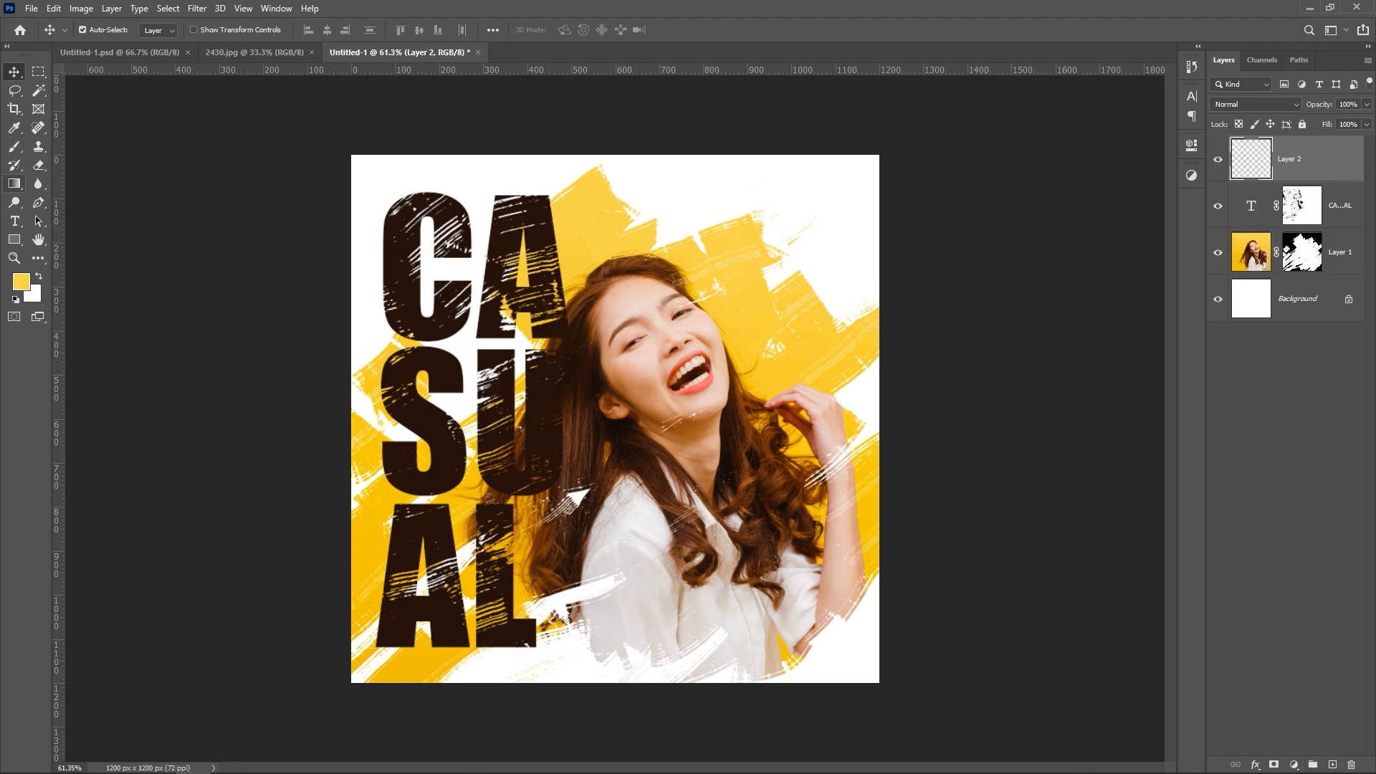
pyautogui.click(14, 146)
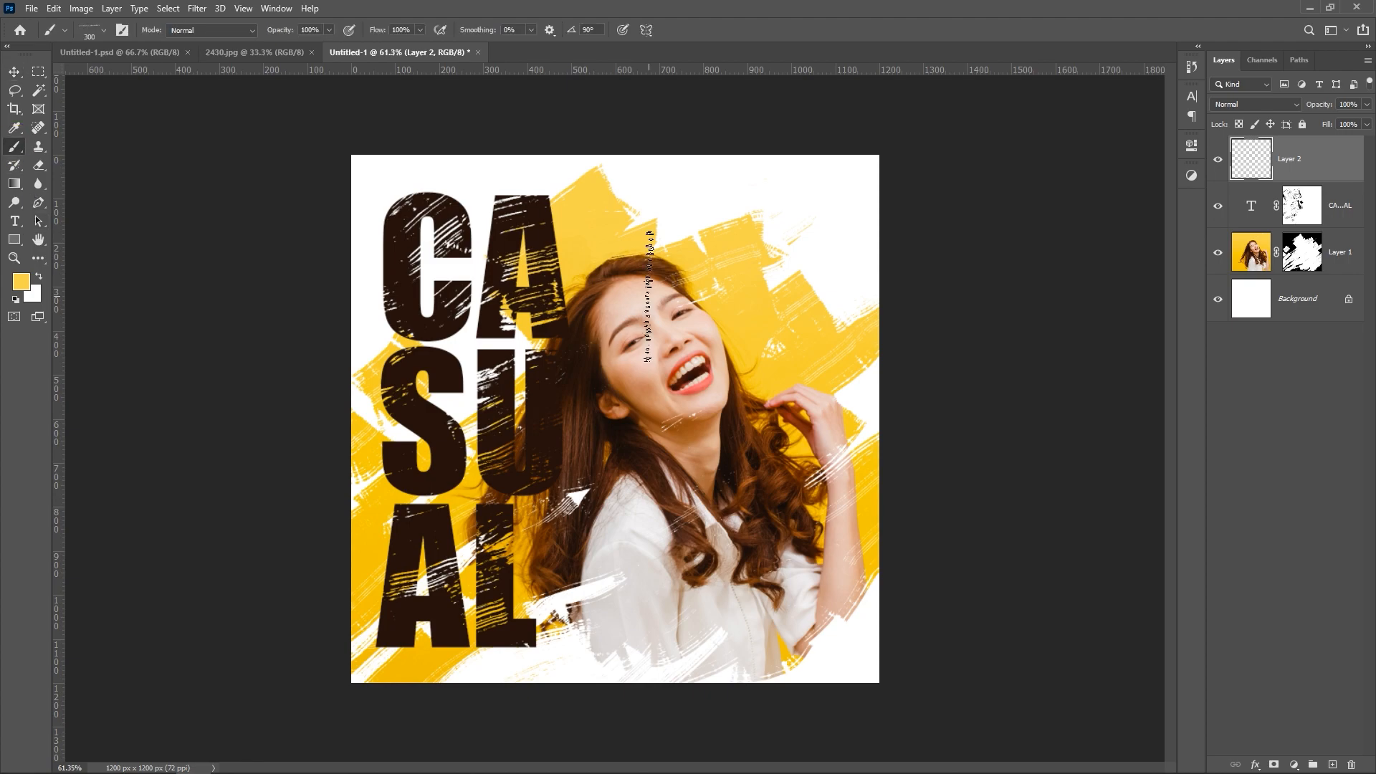
pyautogui.rightClick(650, 294)
pyautogui.click(738, 463)
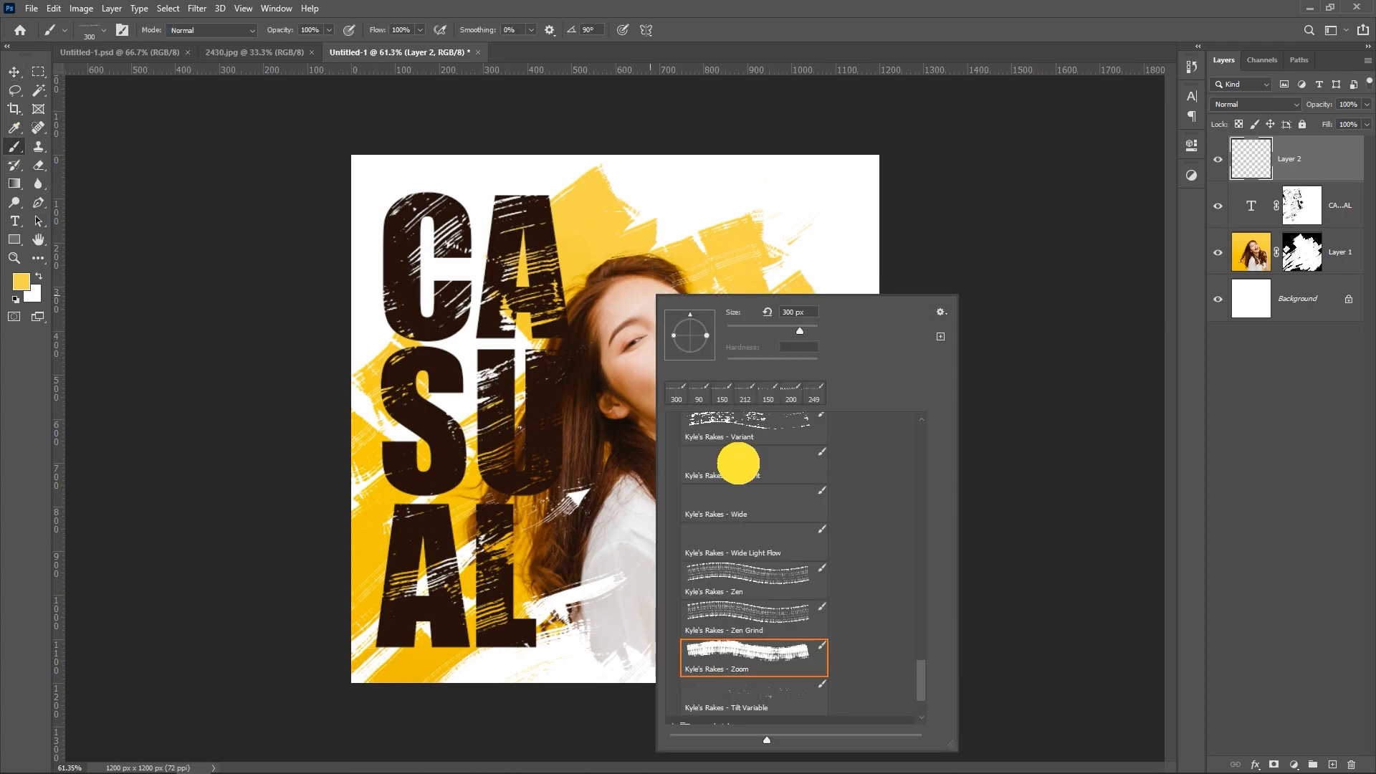
pyautogui.moveTo(366, 363); pyautogui.dragTo(424, 394)
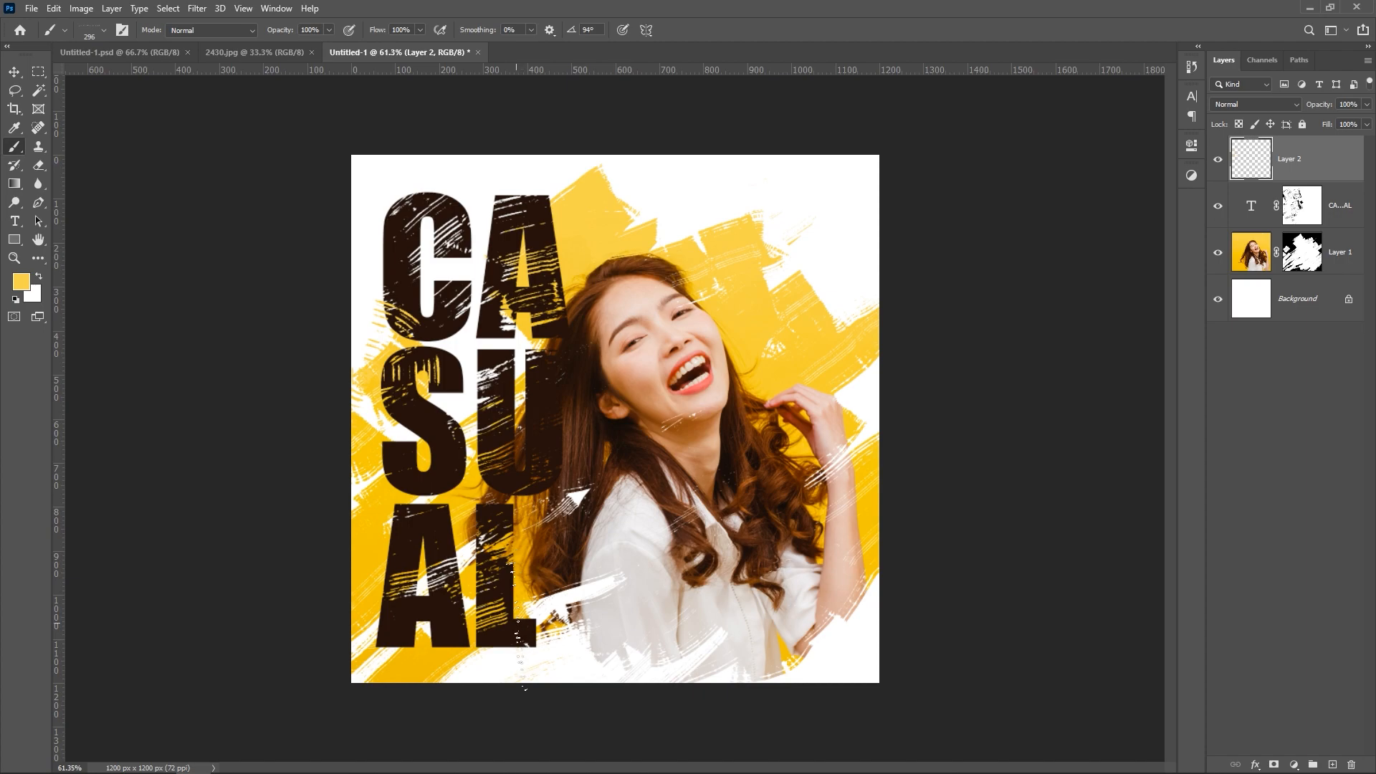
# Step: Paint yellow rake strokes along the canvas's lower edge, across both upper corners and at the left edge
pyautogui.moveTo(534, 640)
pyautogui.mouseDown()
pyautogui.moveTo(604, 615)
pyautogui.moveTo(369, 676)
pyautogui.mouseUp()
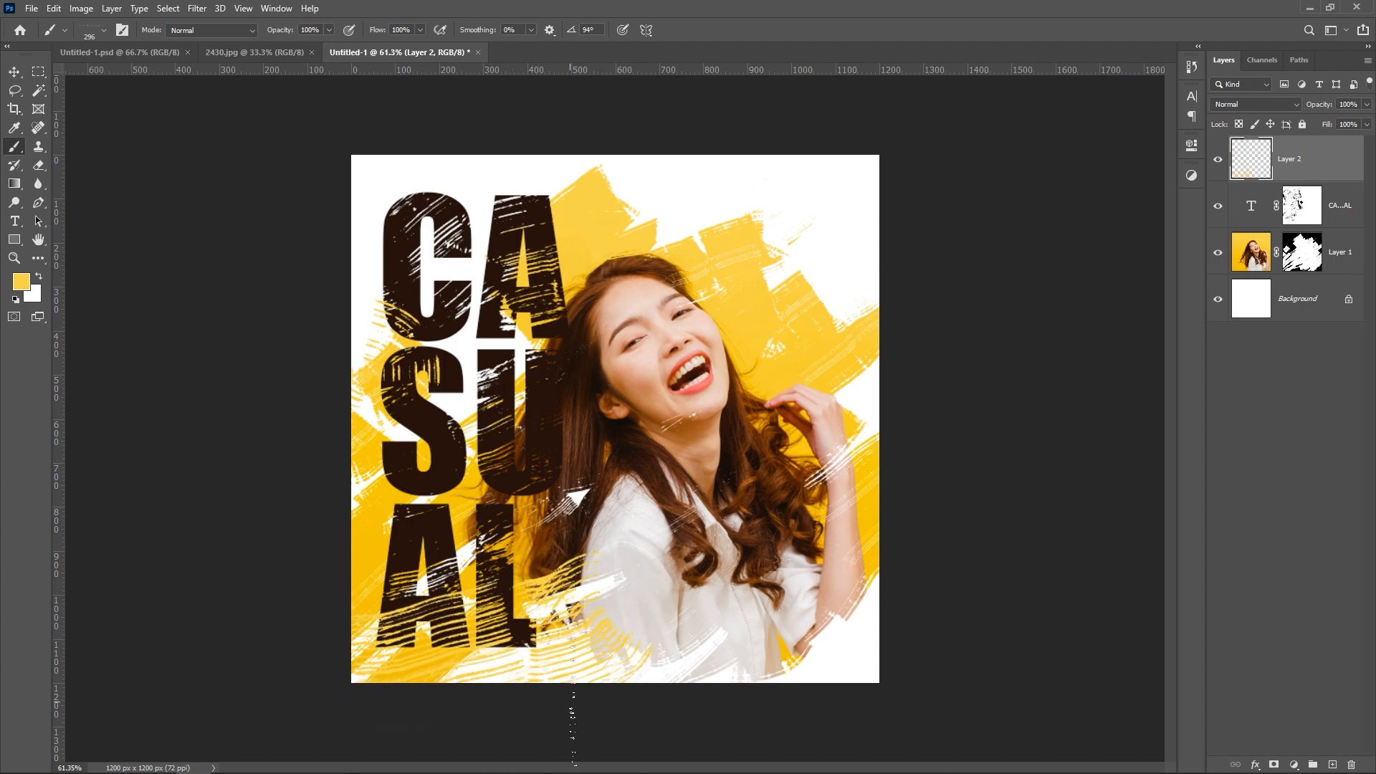
pyautogui.moveTo(624, 700); pyautogui.dragTo(804, 679)
pyautogui.moveTo(720, 114); pyautogui.dragTo(899, 106)
pyautogui.moveTo(403, 129); pyautogui.dragTo(267, 148)
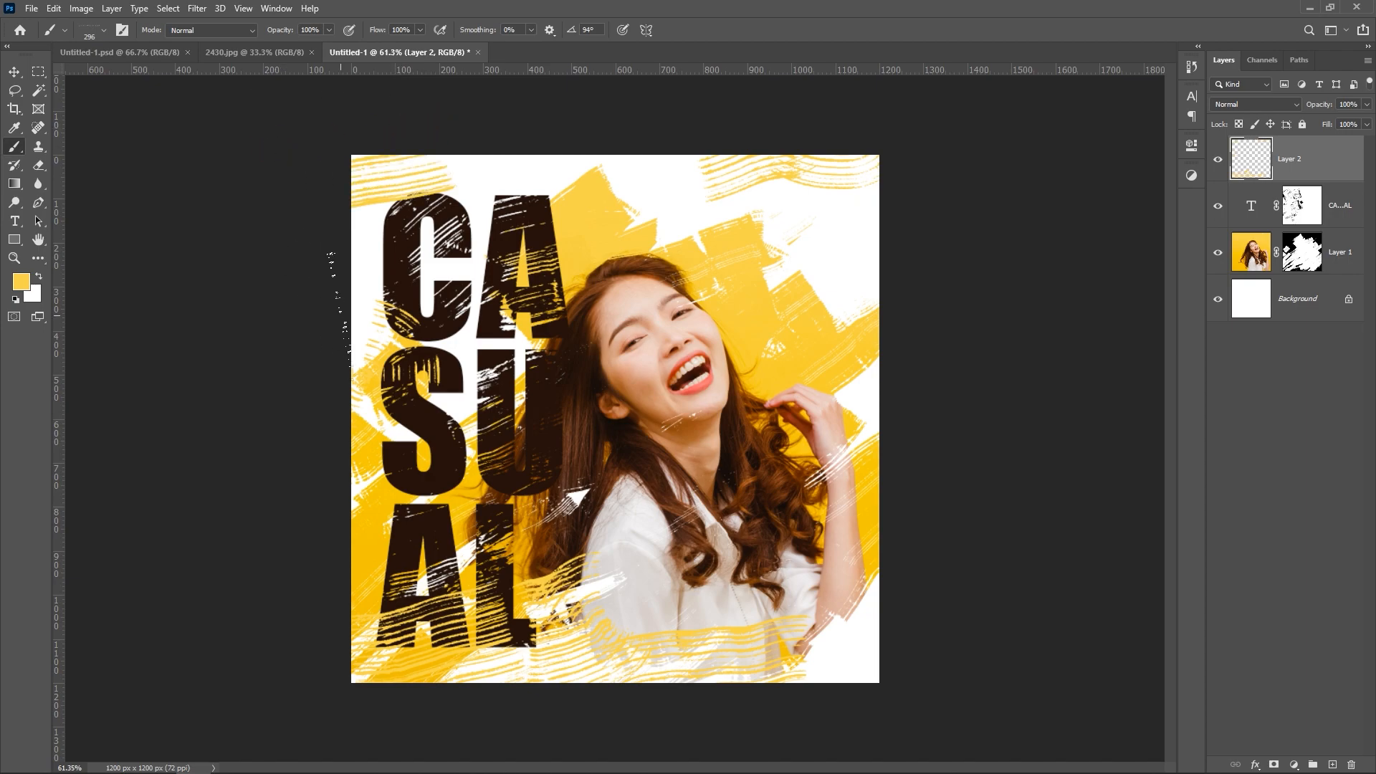
pyautogui.moveTo(349, 414); pyautogui.dragTo(331, 442)
# Step: Switch to white at 175 px and paint rake streaks over the lower edge, the lettering and the yellow around the woman
pyautogui.click(39, 276)
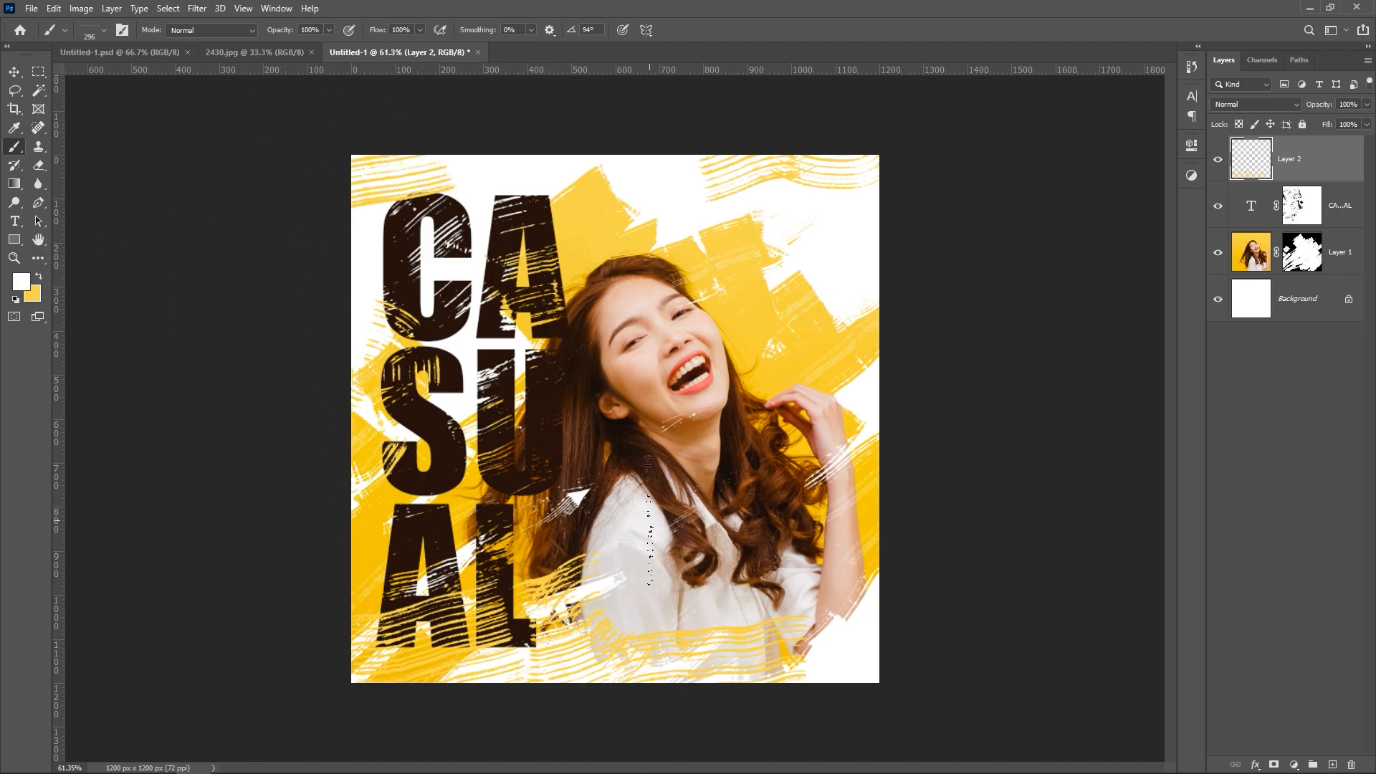
pyautogui.press('[')
pyautogui.press('[')
pyautogui.press('[')
pyautogui.moveTo(393, 703)
pyautogui.mouseDown()
pyautogui.moveTo(503, 627)
pyautogui.moveTo(546, 681)
pyautogui.moveTo(697, 654)
pyautogui.moveTo(552, 638)
pyautogui.moveTo(738, 657)
pyautogui.moveTo(768, 614)
pyautogui.moveTo(824, 616)
pyautogui.mouseUp()
pyautogui.hotkey('ctrl', 'z')
pyautogui.hotkey('ctrl', 'z')
pyautogui.moveTo(412, 165); pyautogui.dragTo(412, 165)
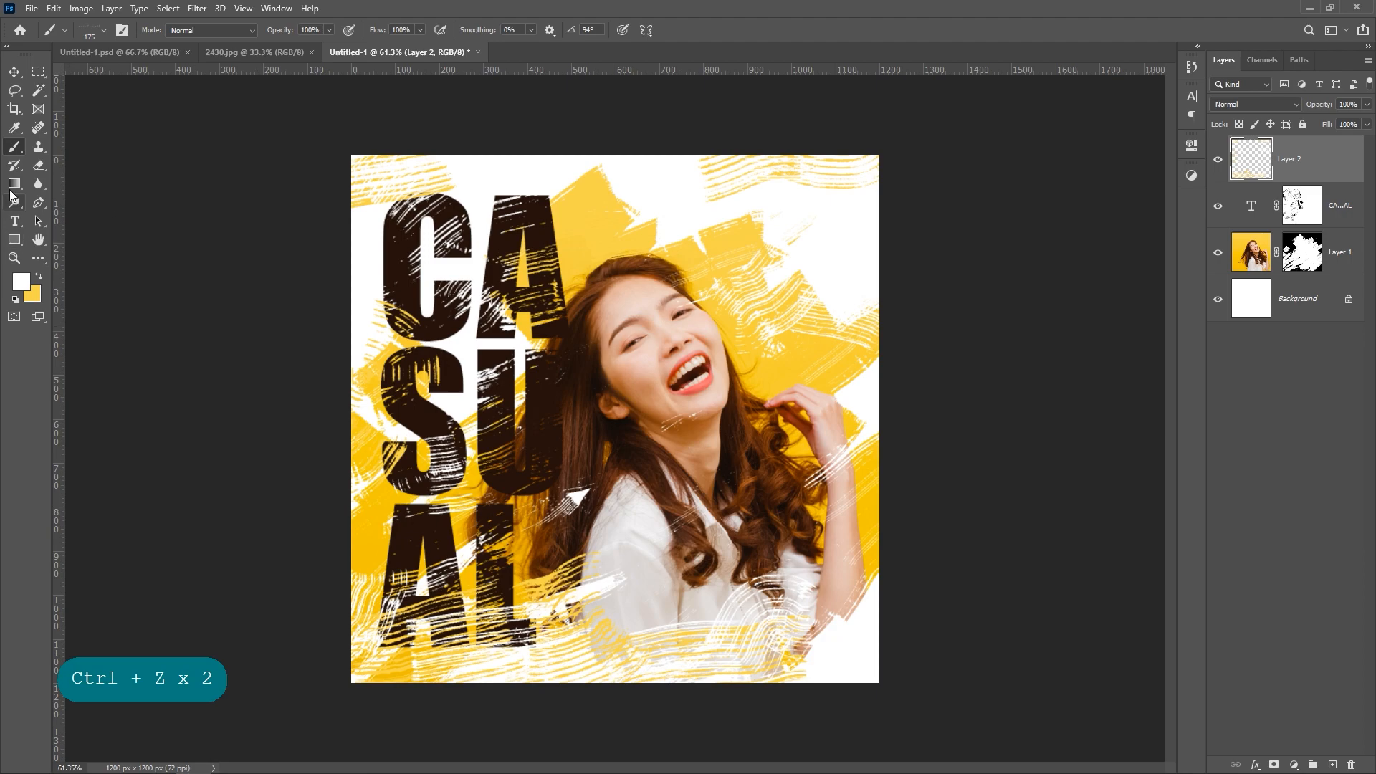
# Step: Sample the dark brown of the CASUAL lettering and create a new layer above Layer 2 for brushing
pyautogui.click(15, 127)
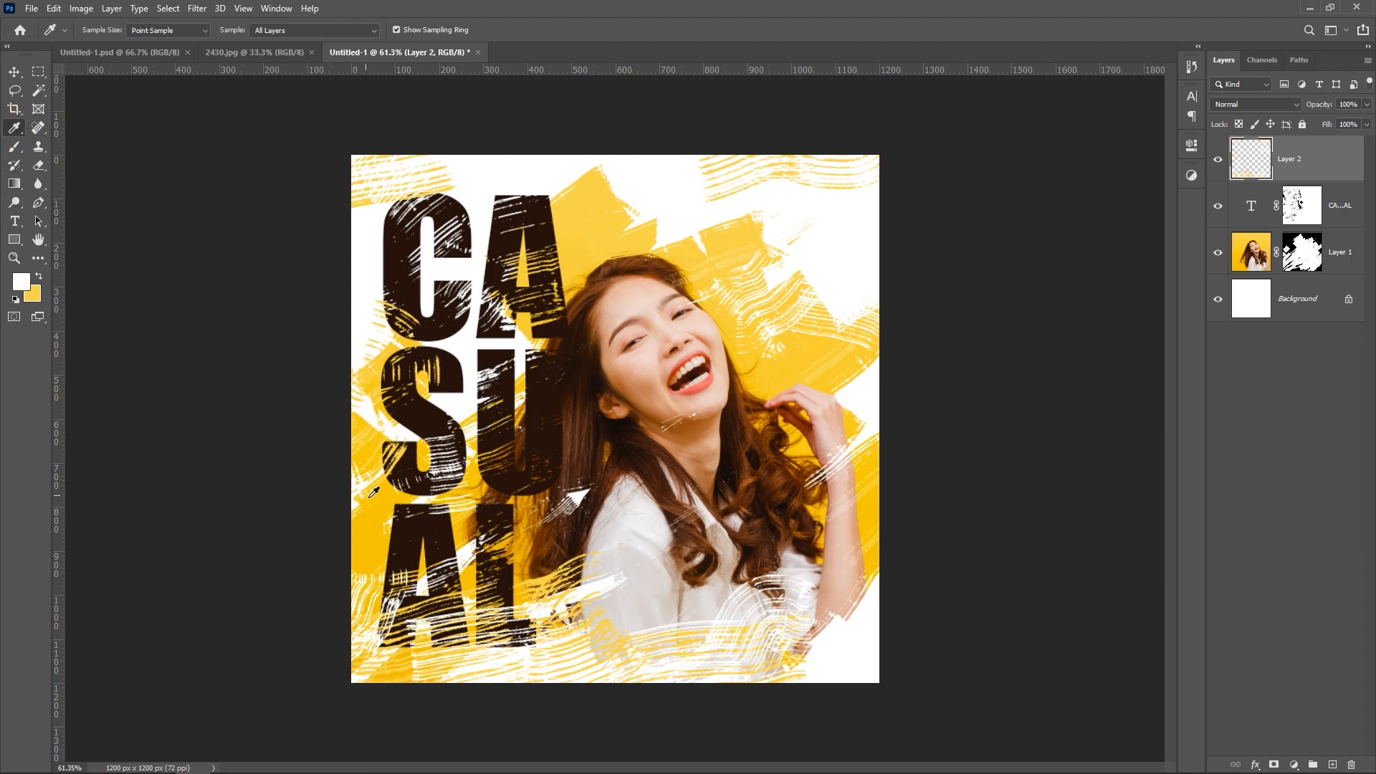
pyautogui.click(414, 531)
pyautogui.click(1332, 765)
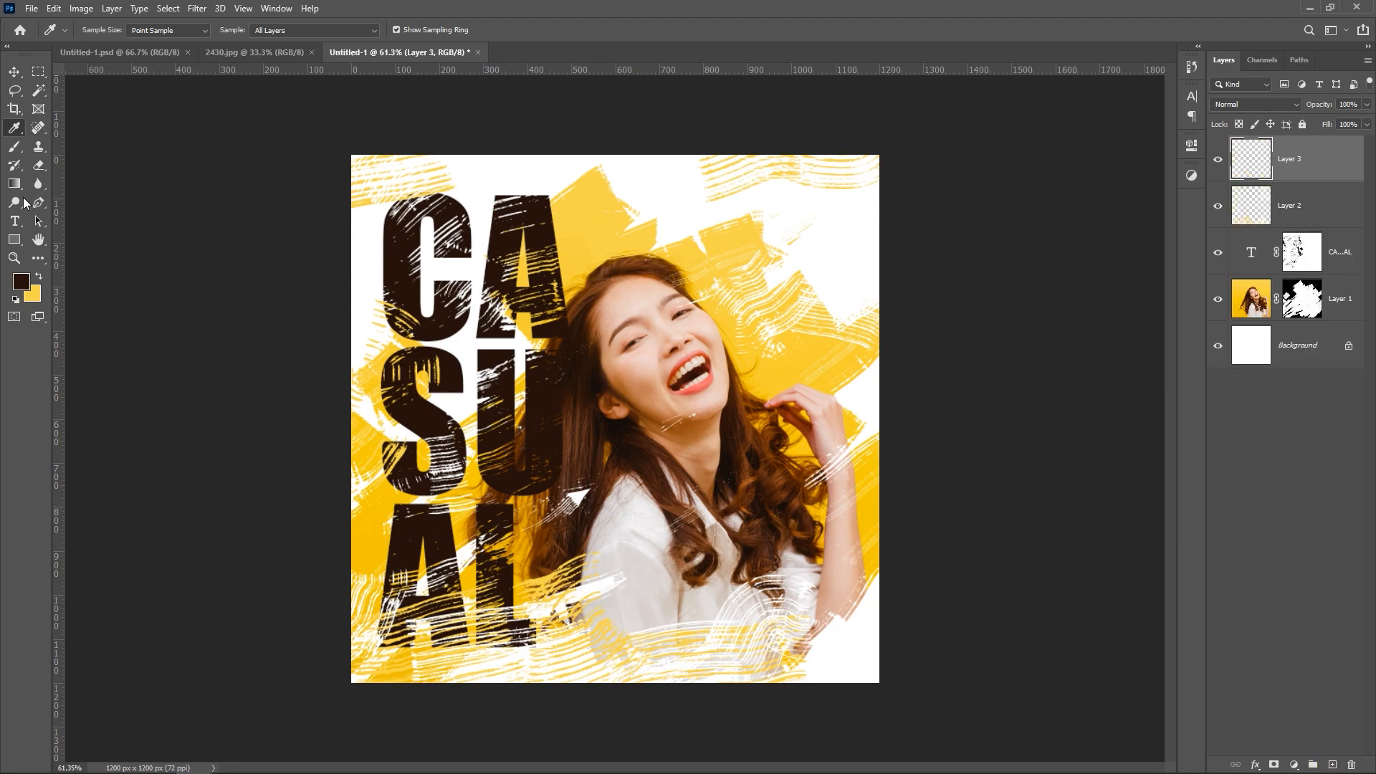
pyautogui.click(14, 146)
pyautogui.moveTo(573, 663)
pyautogui.mouseDown()
pyautogui.moveTo(638, 656)
pyautogui.moveTo(709, 677)
pyautogui.moveTo(746, 629)
pyautogui.moveTo(796, 632)
pyautogui.mouseUp()
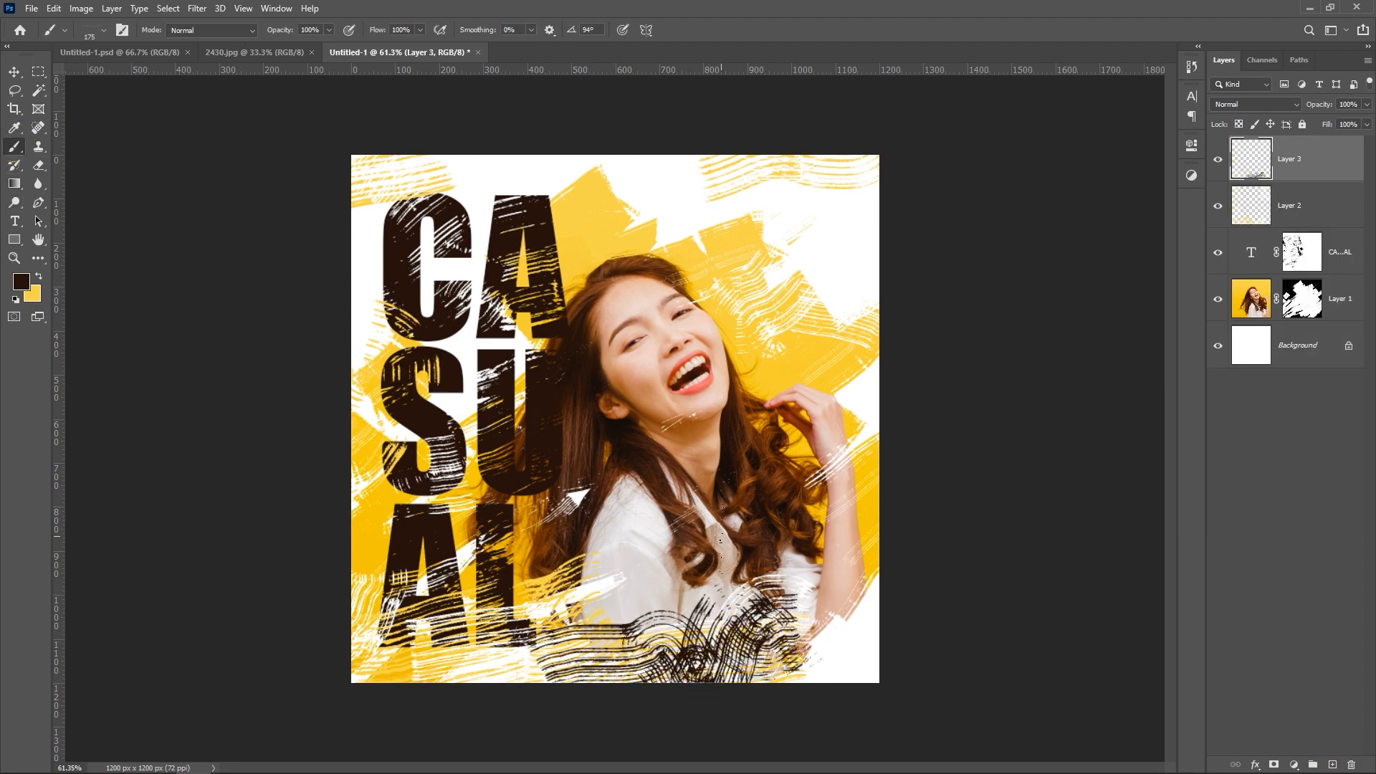
pyautogui.hotkey('ctrl', 'z')
pyautogui.hotkey('ctrl', 'z')
pyautogui.hotkey('ctrl', 'z')
pyautogui.rightClick(623, 529)
pyautogui.click(722, 521)
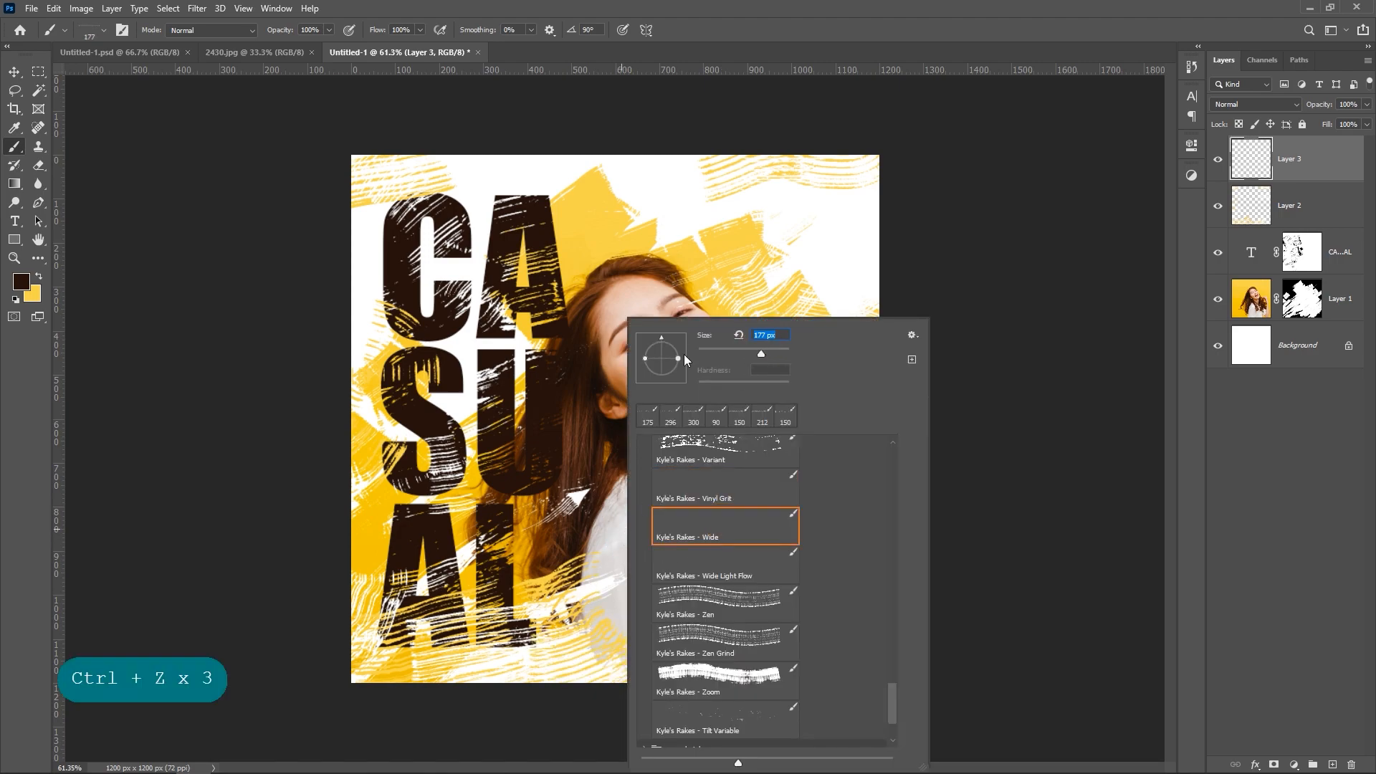
pyautogui.moveTo(749, 353); pyautogui.dragTo(745, 353)
pyautogui.press('Return')
pyautogui.moveTo(569, 599)
pyautogui.mouseDown()
pyautogui.moveTo(592, 629)
pyautogui.moveTo(629, 621)
pyautogui.moveTo(710, 660)
pyautogui.moveTo(705, 690)
pyautogui.mouseUp()
pyautogui.hotkey('ctrl', 'z')
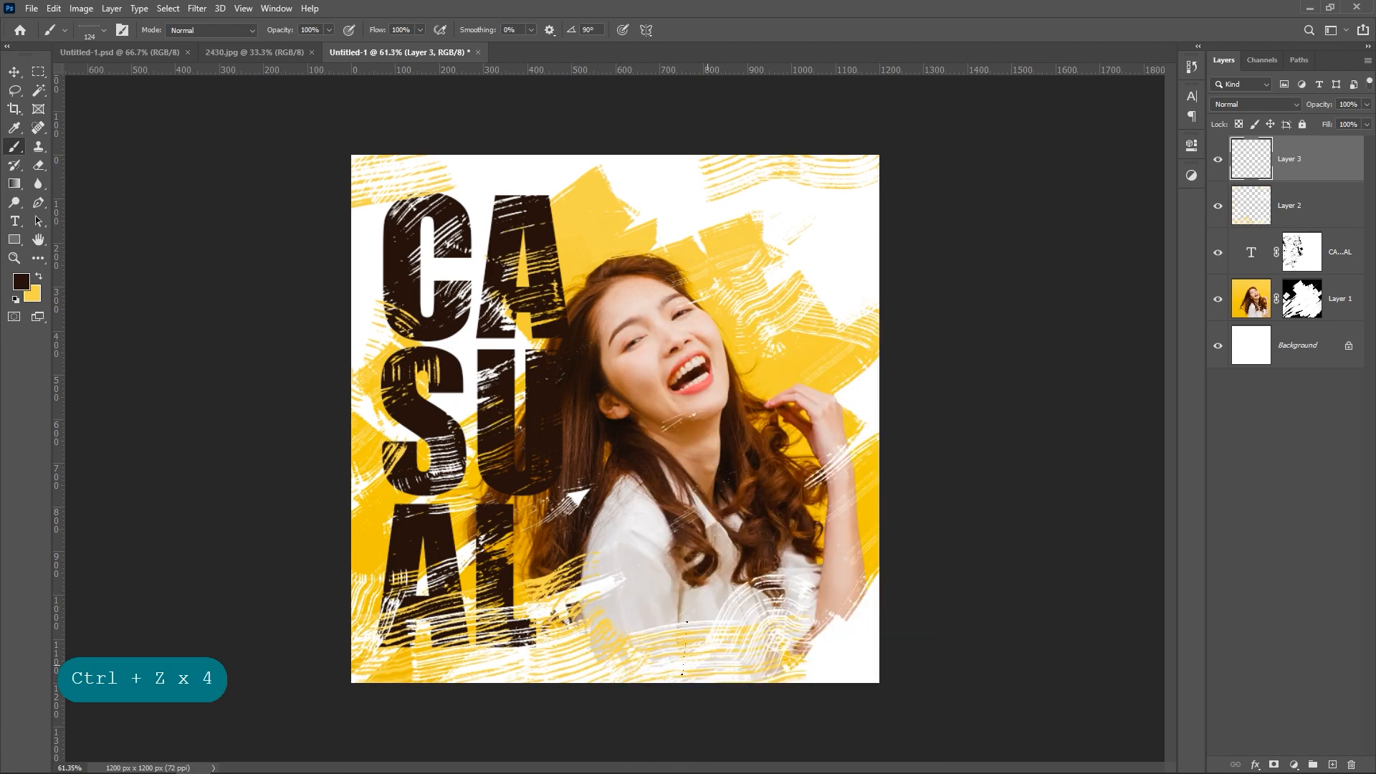
# Step: Use the Kyle's Rakes - Wide Light Flow brush at 120 px to paint dark brown streaks over the lower edge and upper-right corner
pyautogui.rightClick(705, 690)
pyautogui.click(692, 568)
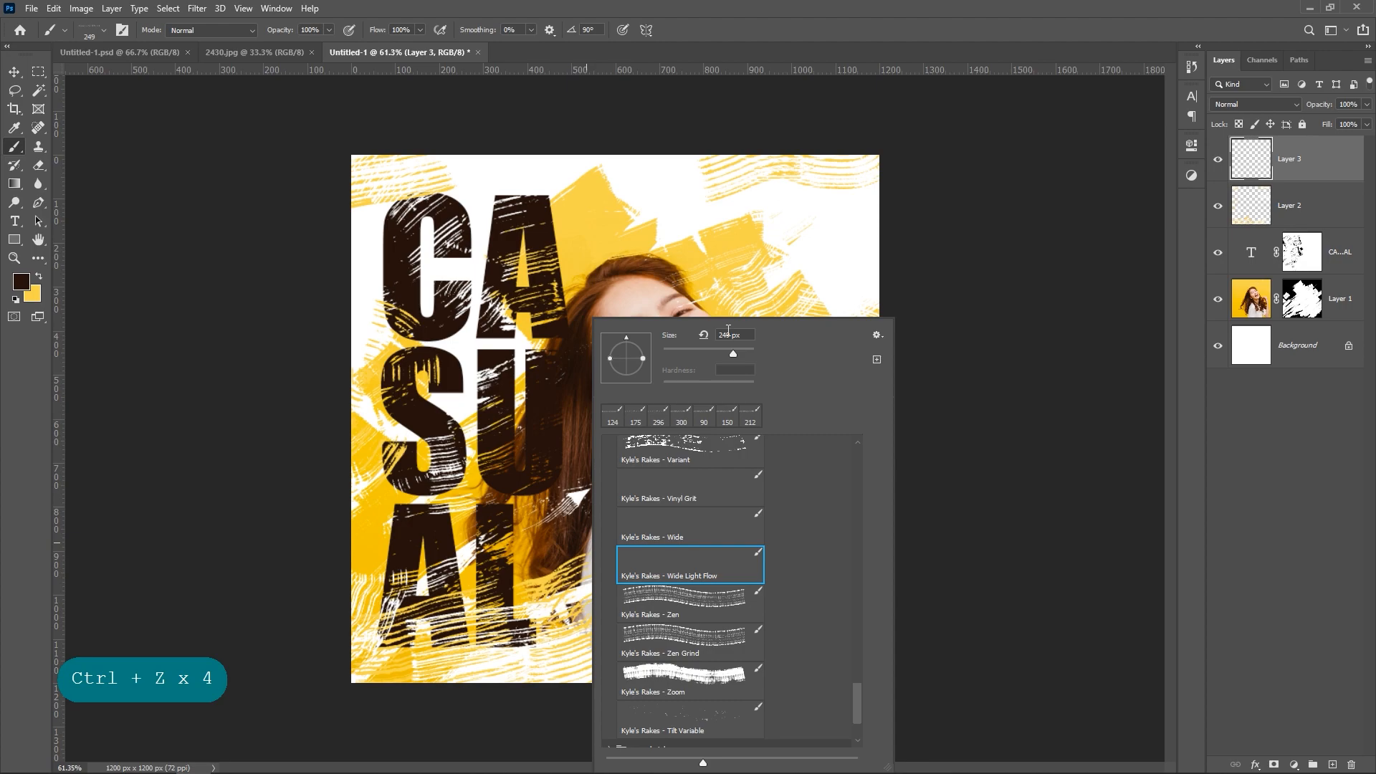
pyautogui.press('Return')
pyautogui.moveTo(541, 658)
pyautogui.mouseDown()
pyautogui.moveTo(564, 676)
pyautogui.moveTo(627, 646)
pyautogui.moveTo(665, 656)
pyautogui.moveTo(700, 638)
pyautogui.mouseUp()
pyautogui.moveTo(745, 118)
pyautogui.mouseDown()
pyautogui.moveTo(761, 110)
pyautogui.moveTo(996, 208)
pyautogui.mouseUp()
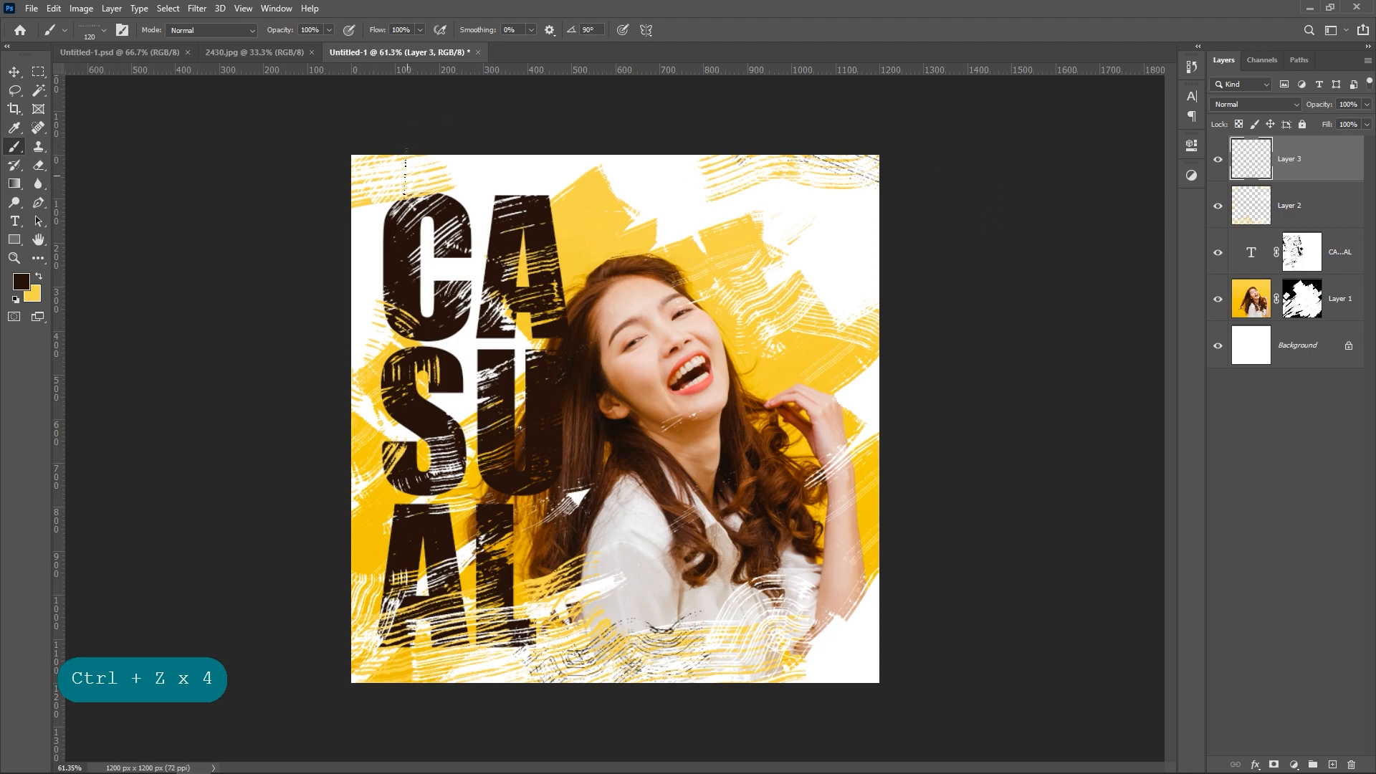
# Step: Paint dark brown rake streaks over the canvas's upper-left corner, left edge beside the S, and lower-left area
pyautogui.moveTo(395, 177); pyautogui.dragTo(363, 219)
pyautogui.moveTo(356, 431); pyautogui.dragTo(419, 484)
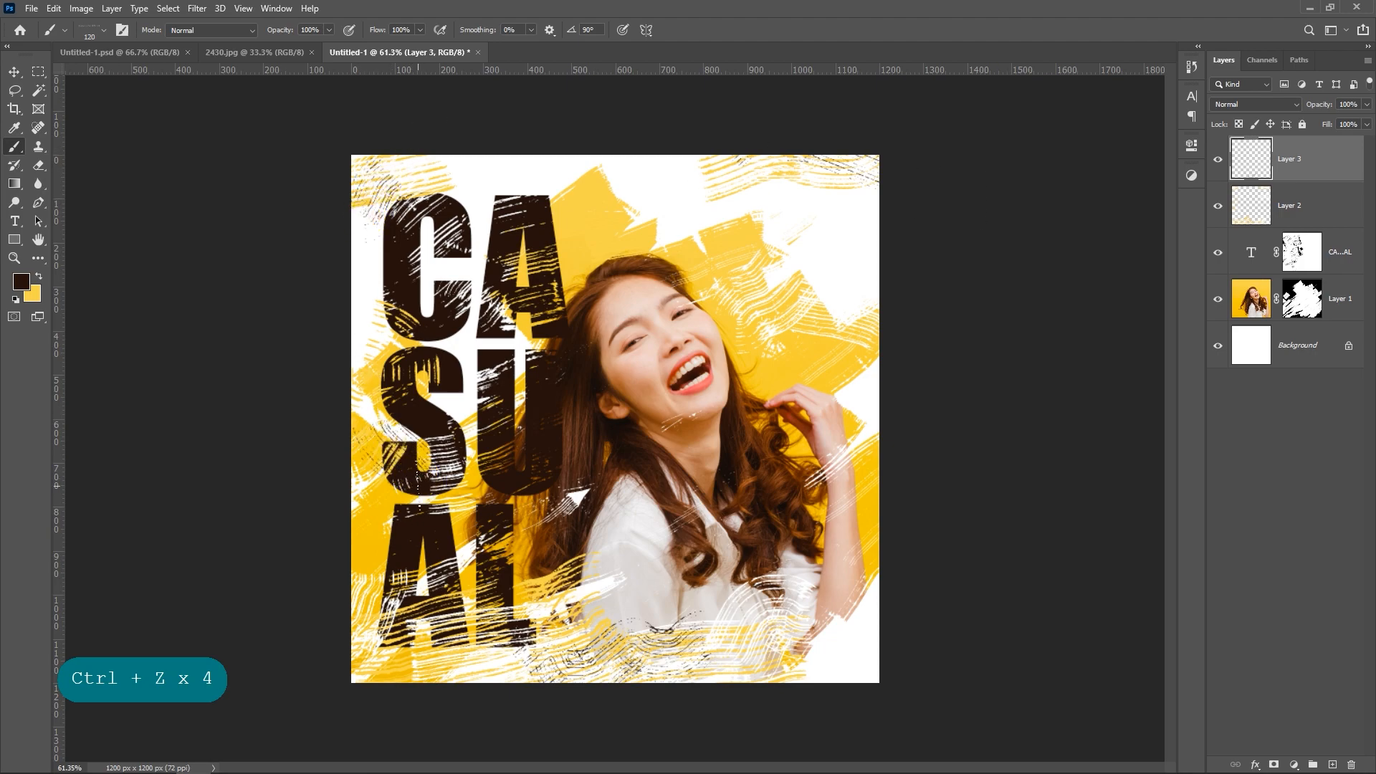
pyautogui.moveTo(382, 576); pyautogui.dragTo(327, 635)
pyautogui.moveTo(483, 683)
pyautogui.mouseDown()
pyautogui.moveTo(533, 635)
pyautogui.moveTo(536, 650)
pyautogui.moveTo(577, 638)
pyautogui.moveTo(568, 688)
pyautogui.mouseUp()
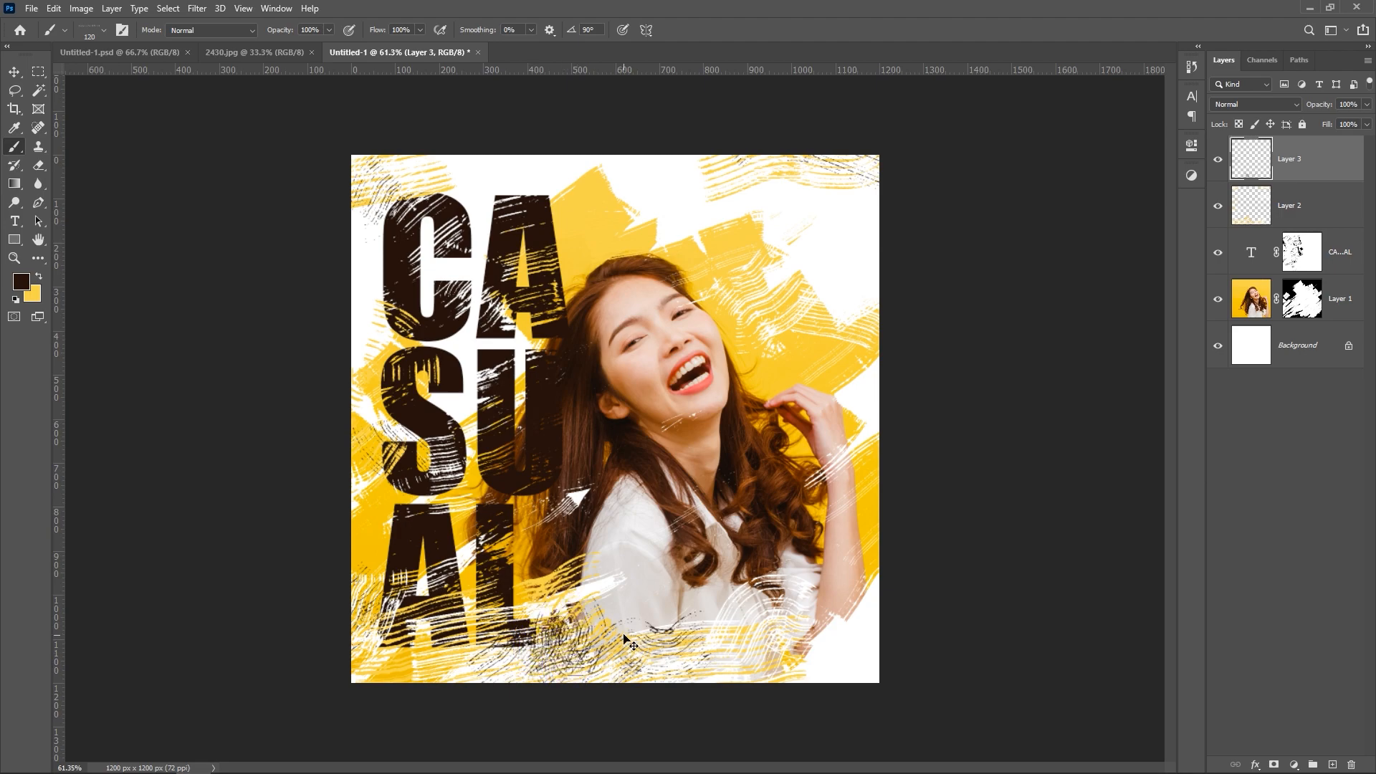
# Step: Undo the last dark strokes along the lower edge and paint dark brown streaks at the lower-right and upper-right corners
pyautogui.hotkey('ctrl', 'z')
pyautogui.hotkey('ctrl', 'z')
pyautogui.hotkey('ctrl', 'z')
pyautogui.hotkey('ctrl', 'z')
pyautogui.hotkey('ctrl', 'z')
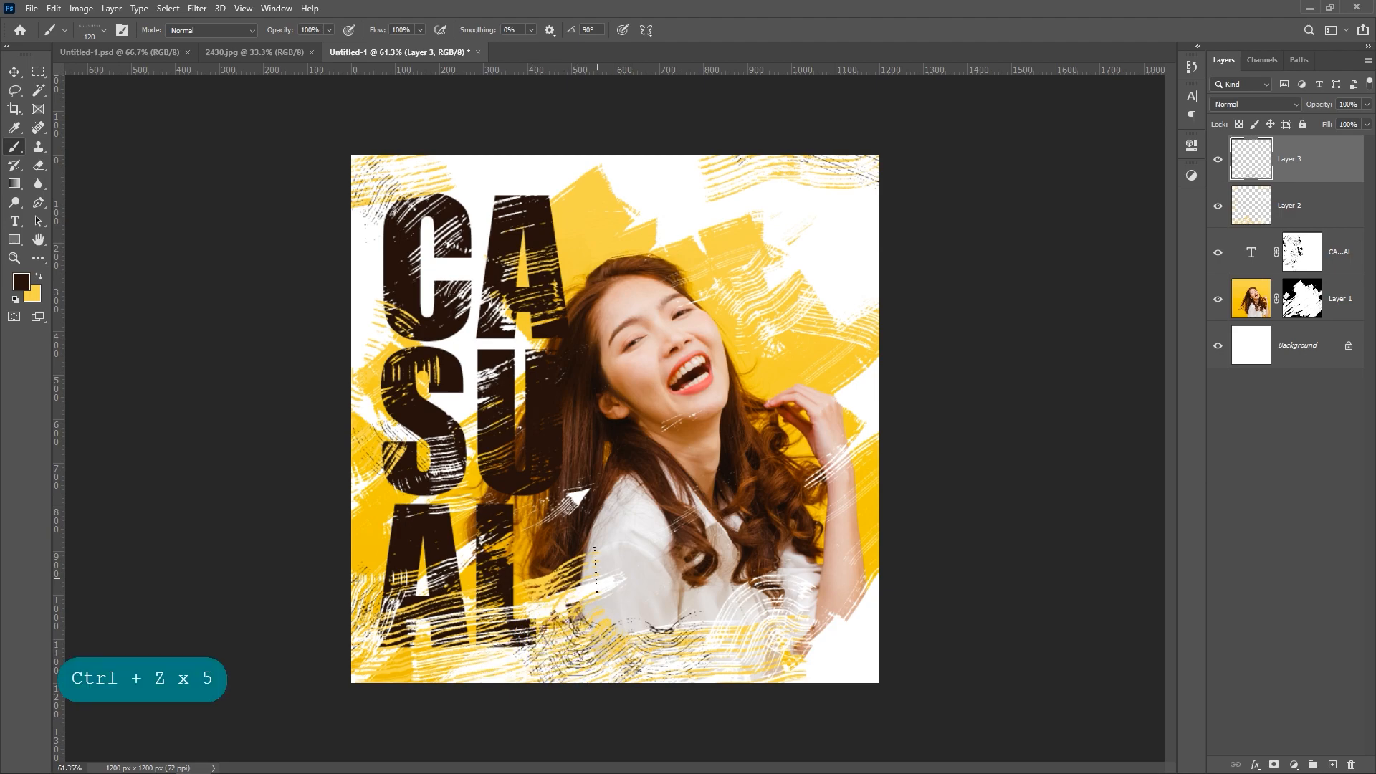
pyautogui.moveTo(828, 638); pyautogui.dragTo(883, 579)
pyautogui.moveTo(812, 169)
pyautogui.mouseDown()
pyautogui.moveTo(847, 174)
pyautogui.moveTo(877, 142)
pyautogui.mouseUp()
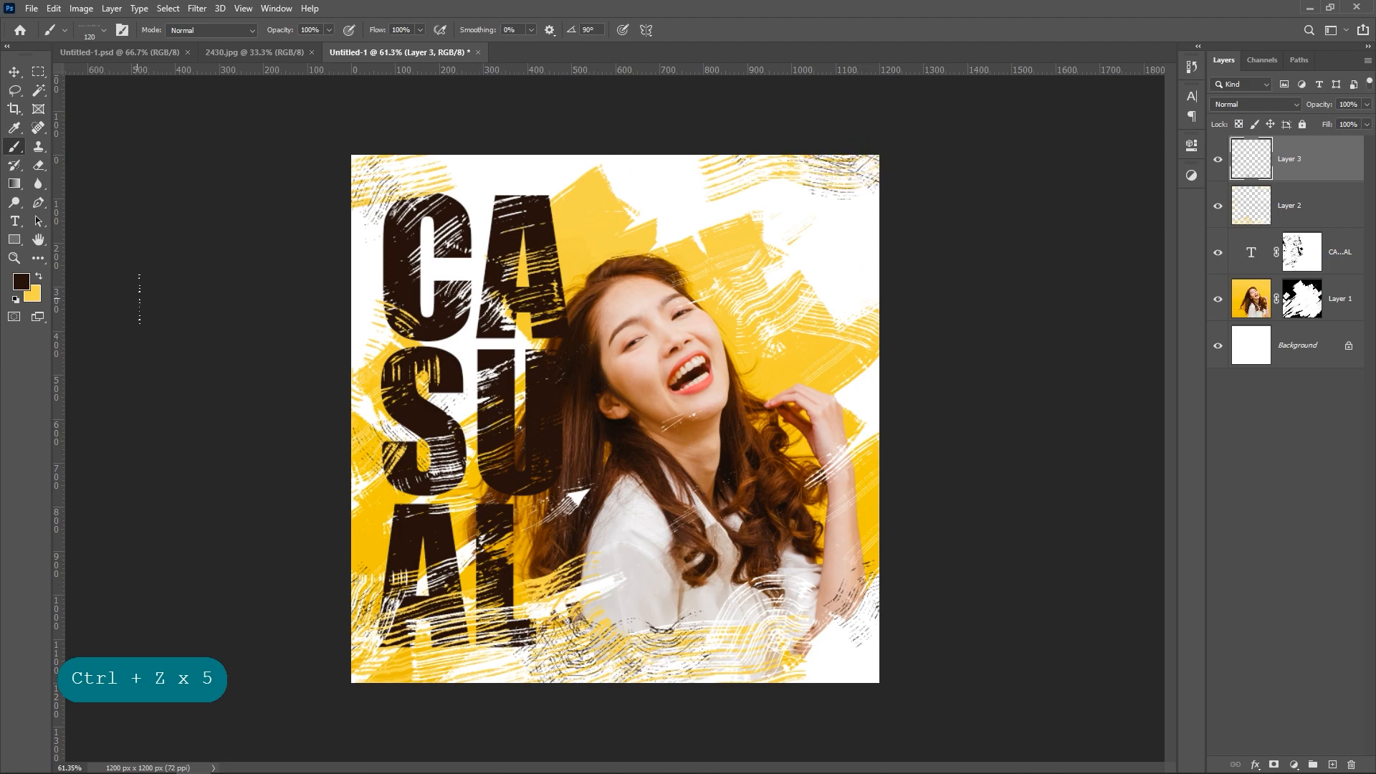
# Step: Swap to yellow, create a new layer above Layer 2 and brush across the area beside the woman's head
pyautogui.press('x')
pyautogui.click(1308, 207)
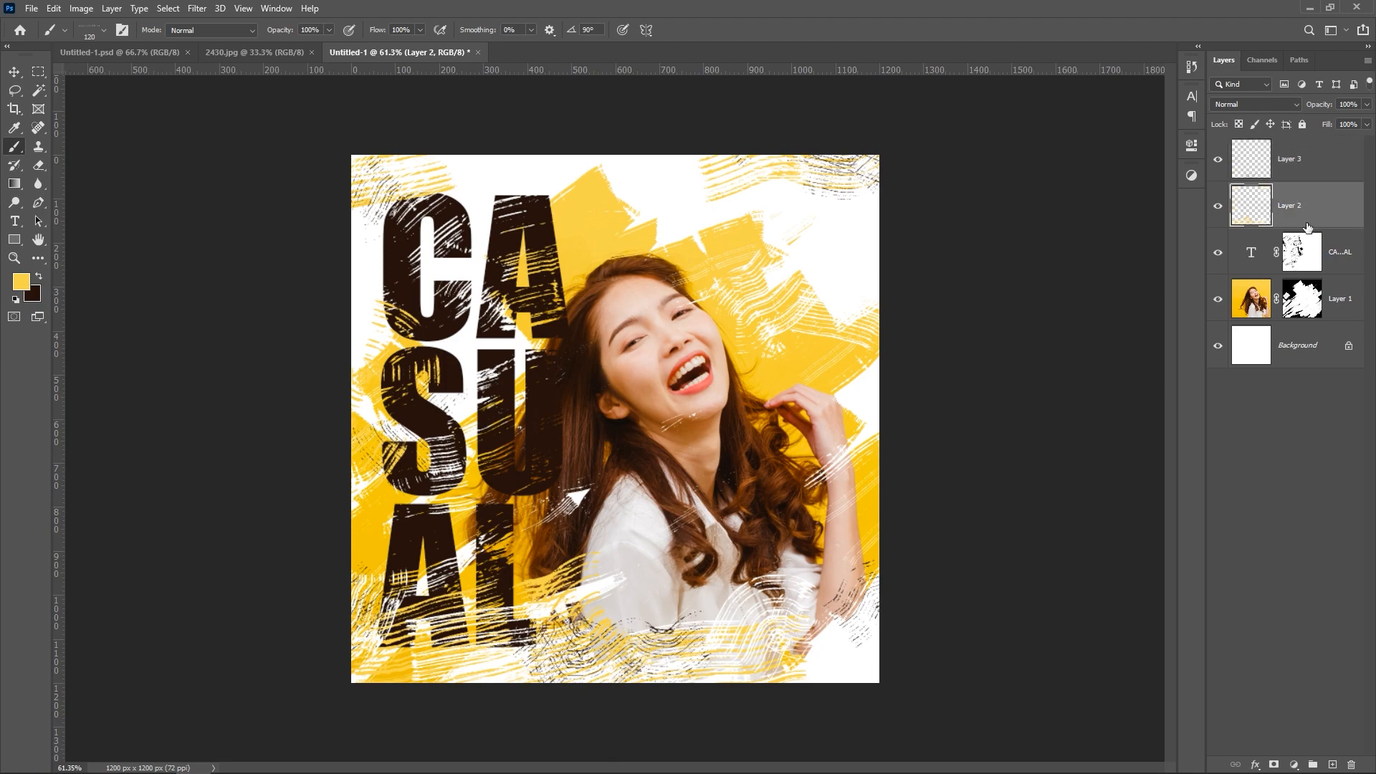
pyautogui.click(1331, 764)
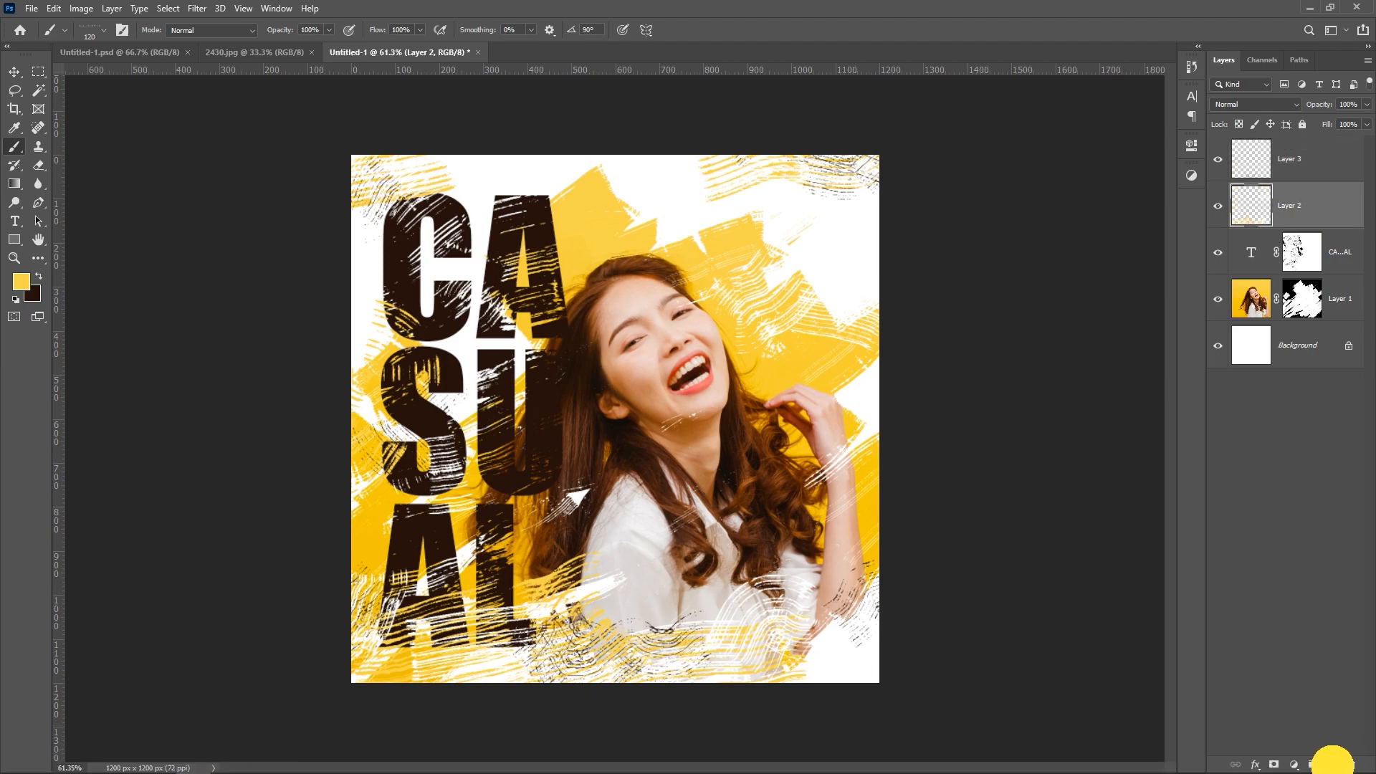
pyautogui.moveTo(796, 274); pyautogui.dragTo(756, 301)
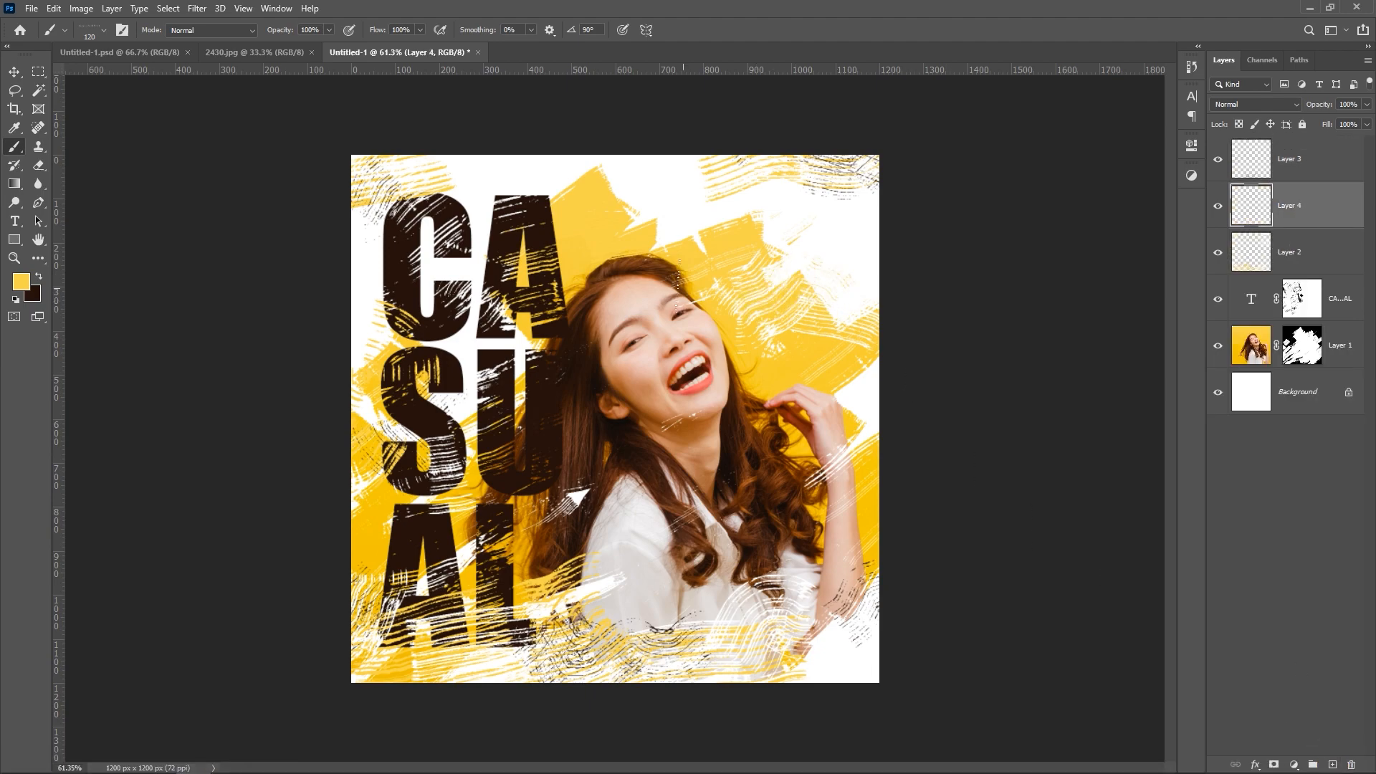
# Step: Choose a reduced Kyle's Rakes - Zen brush and paint dark brown streaks across the lower edge on a new layer above the text
pyautogui.rightClick(680, 280)
pyautogui.click(784, 568)
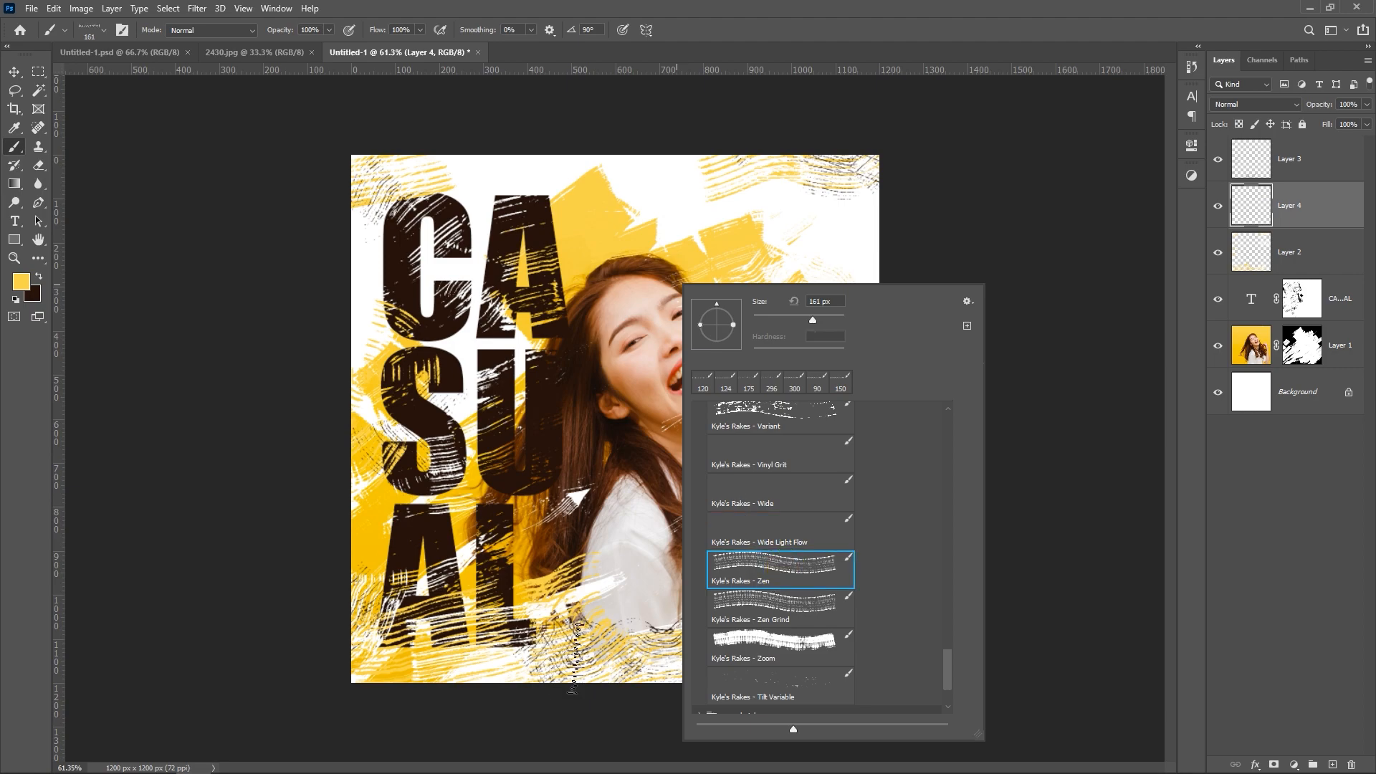
pyautogui.moveTo(802, 326); pyautogui.dragTo(793, 319)
pyautogui.click(39, 278)
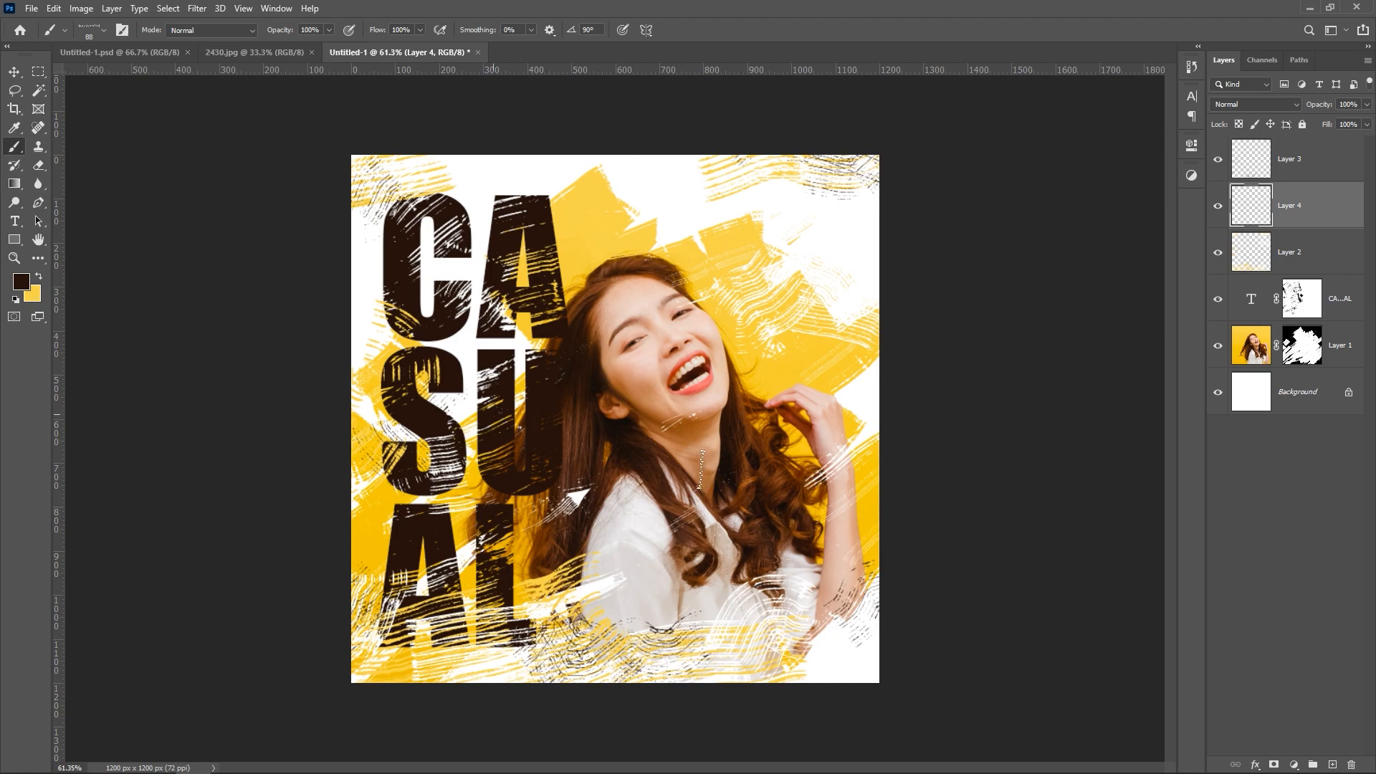
pyautogui.click(1303, 246)
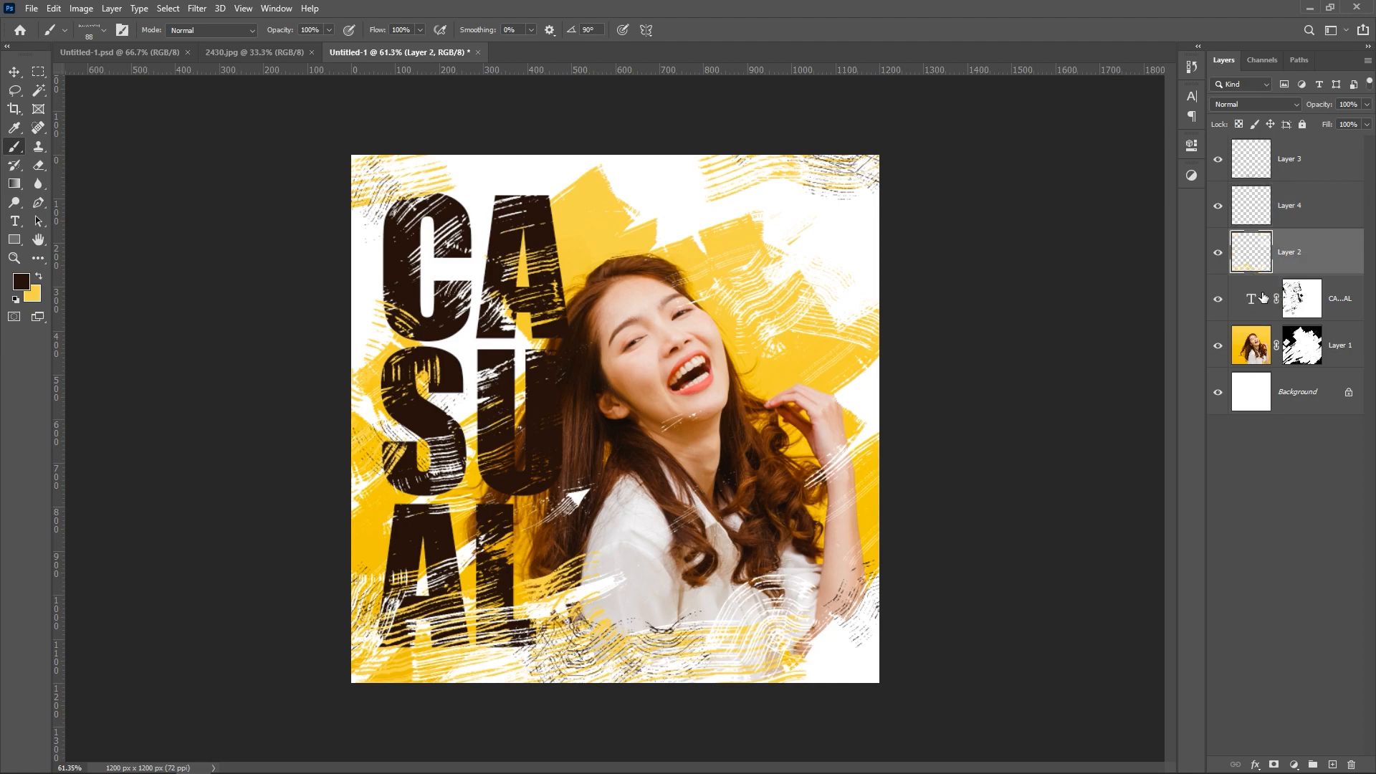
pyautogui.click(1332, 764)
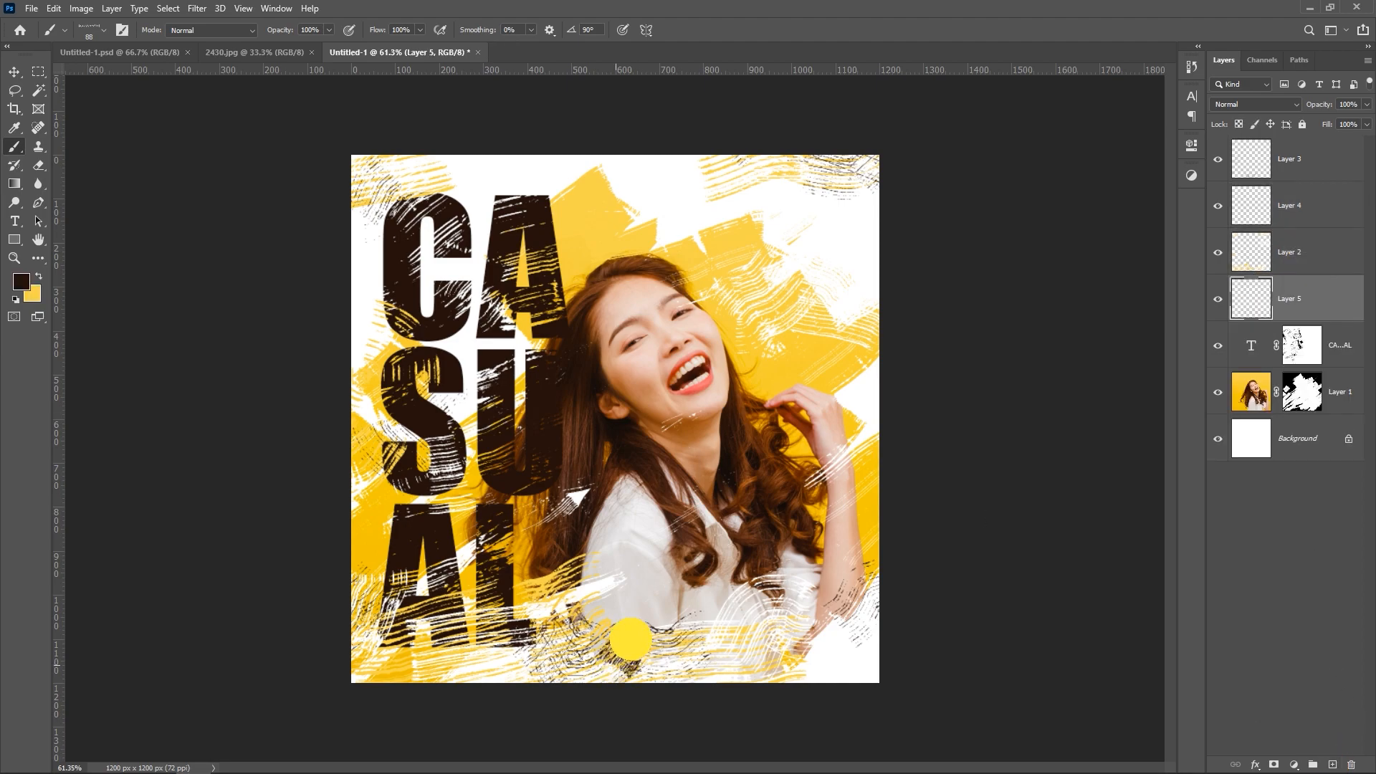
pyautogui.moveTo(630, 638)
pyautogui.mouseDown()
pyautogui.moveTo(692, 660)
pyautogui.moveTo(724, 641)
pyautogui.mouseUp()
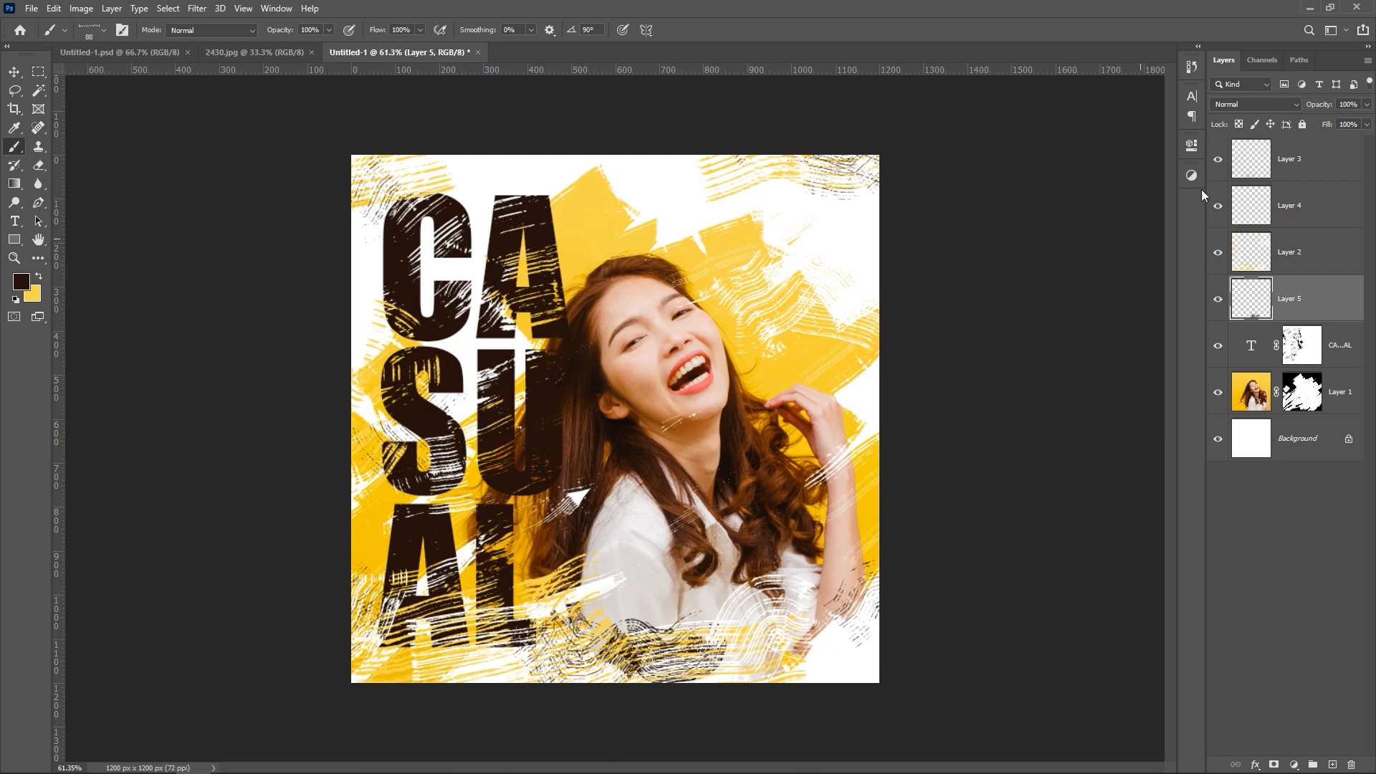
# Step: Create a new layer at the top of the stack, above Layer 3
pyautogui.click(1312, 158)
pyautogui.click(1332, 764)
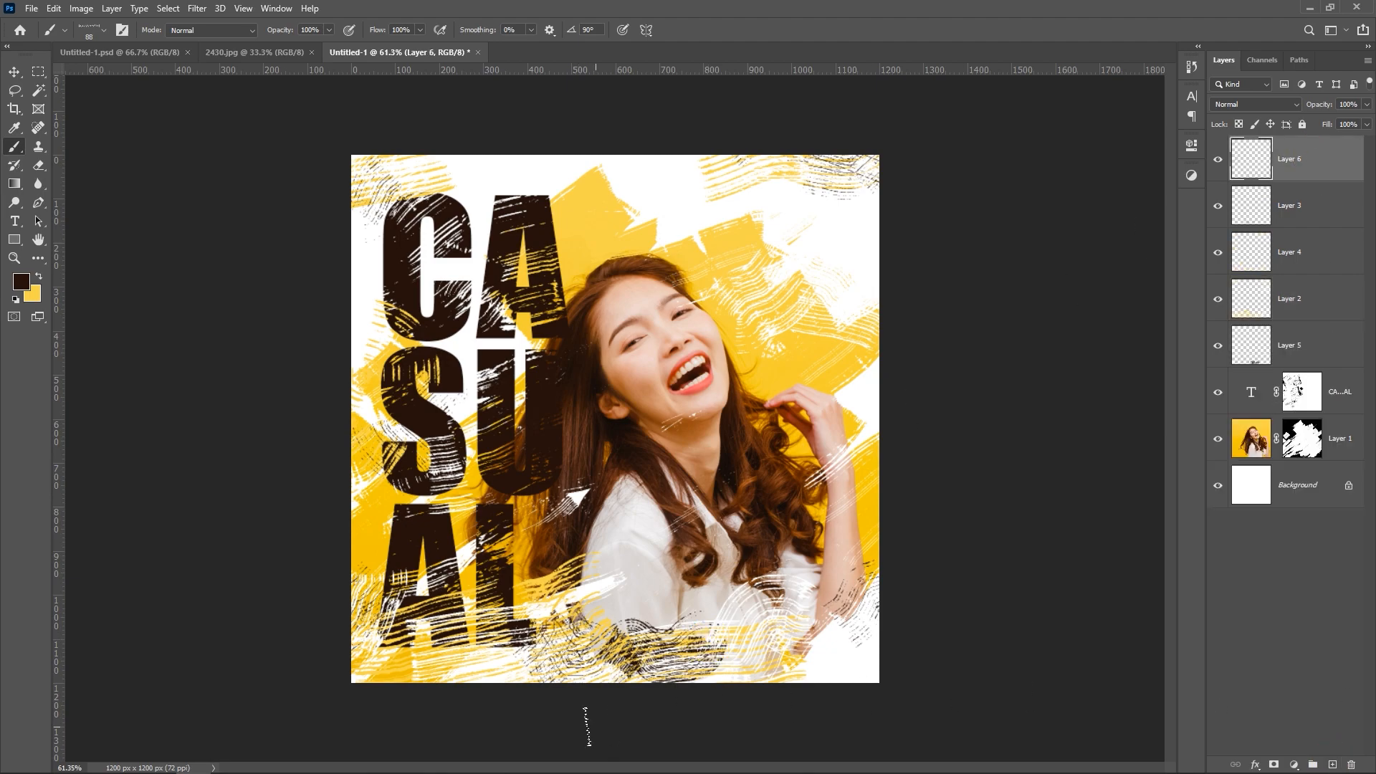
pyautogui.moveTo(516, 674)
pyautogui.mouseDown()
pyautogui.moveTo(580, 644)
pyautogui.moveTo(648, 687)
pyautogui.mouseUp()
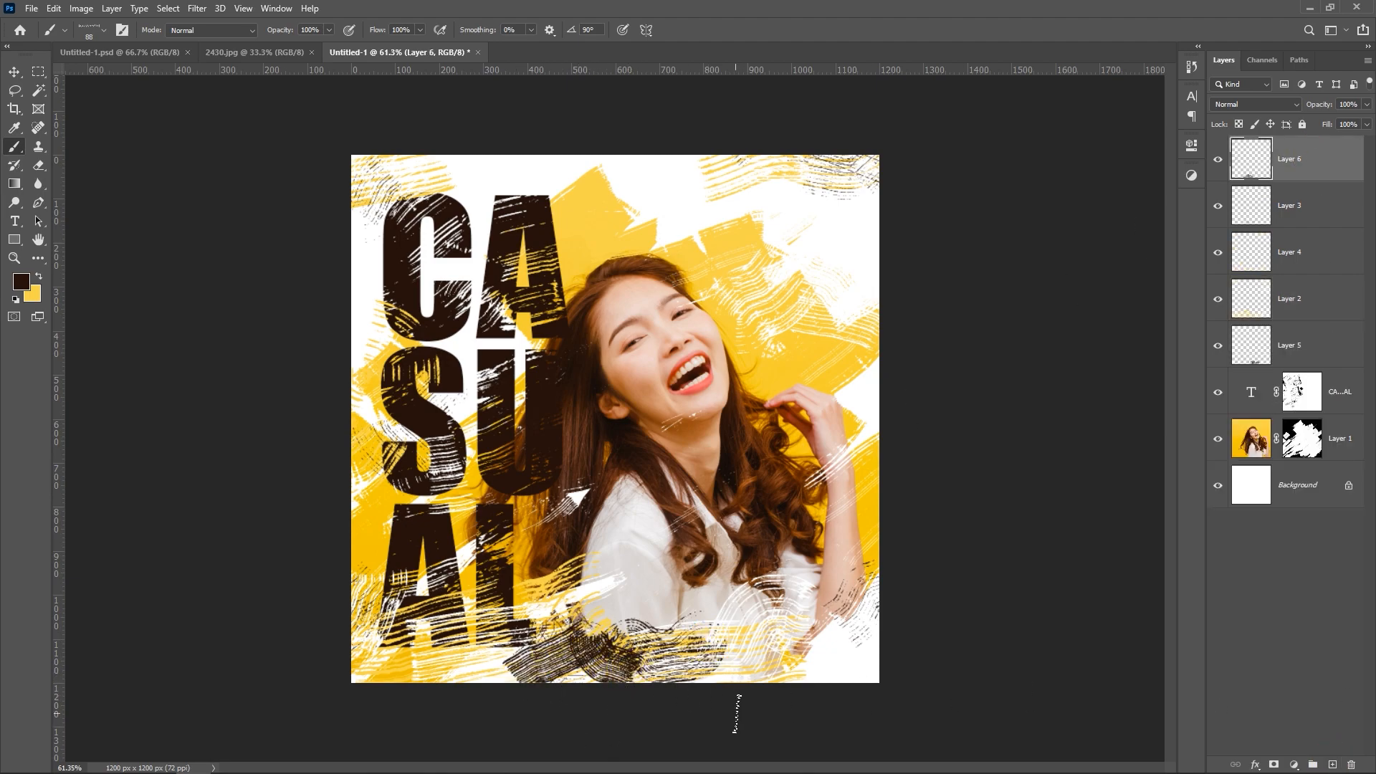
pyautogui.hotkey('ctrl', 'z')
pyautogui.hotkey('ctrl', 'z')
pyautogui.hotkey('ctrl', 'z')
pyautogui.hotkey('ctrl', 'z')
pyautogui.hotkey('ctrl', 'z')
pyautogui.hotkey('ctrl', 'z')
pyautogui.moveTo(752, 701)
pyautogui.mouseDown()
pyautogui.moveTo(796, 651)
pyautogui.moveTo(835, 666)
pyautogui.mouseUp()
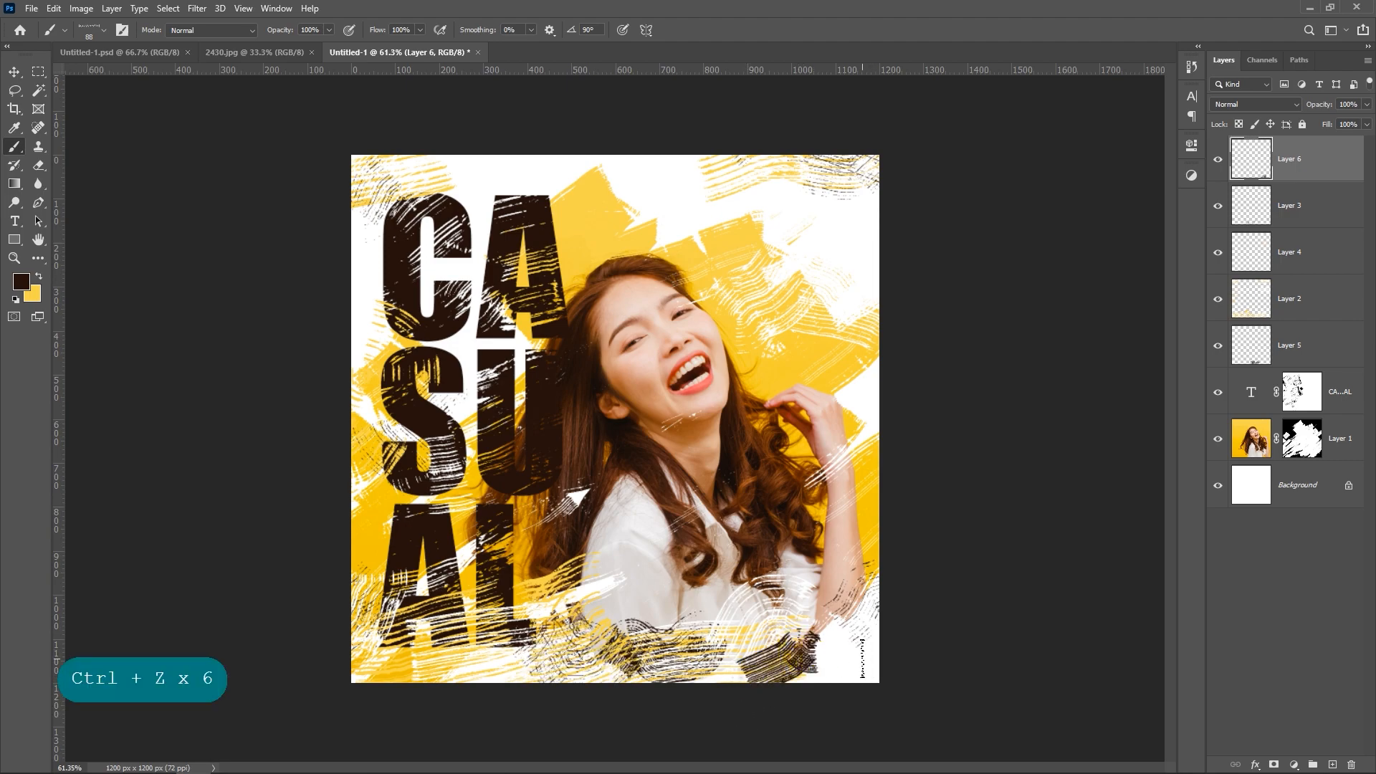
pyautogui.hotkey('ctrl', 'z')
pyautogui.moveTo(537, 612); pyautogui.dragTo(606, 623)
pyautogui.hotkey('ctrl', 'z')
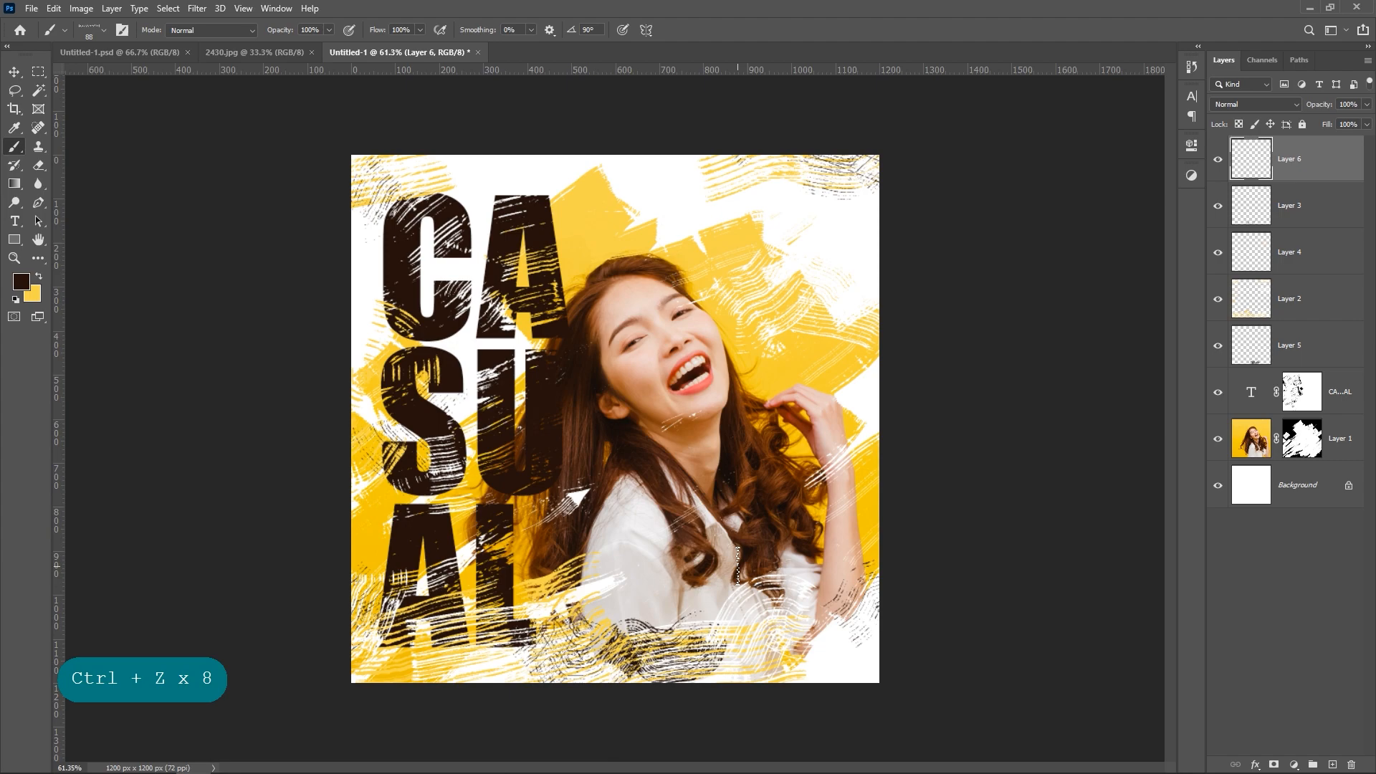
pyautogui.moveTo(427, 665)
pyautogui.mouseDown()
pyautogui.moveTo(549, 625)
pyautogui.moveTo(631, 659)
pyautogui.mouseUp()
pyautogui.hotkey('ctrl', 'z')
pyautogui.moveTo(547, 670)
pyautogui.mouseDown()
pyautogui.moveTo(602, 648)
pyautogui.moveTo(625, 655)
pyautogui.mouseUp()
pyautogui.hotkey('ctrl', 'z')
# Step: Paint dark brown Zen rake streaks along the canvas's lower edge beneath the AL lettering and hide Layer 5
pyautogui.moveTo(446, 694)
pyautogui.mouseDown()
pyautogui.moveTo(492, 660)
pyautogui.moveTo(665, 689)
pyautogui.mouseUp()
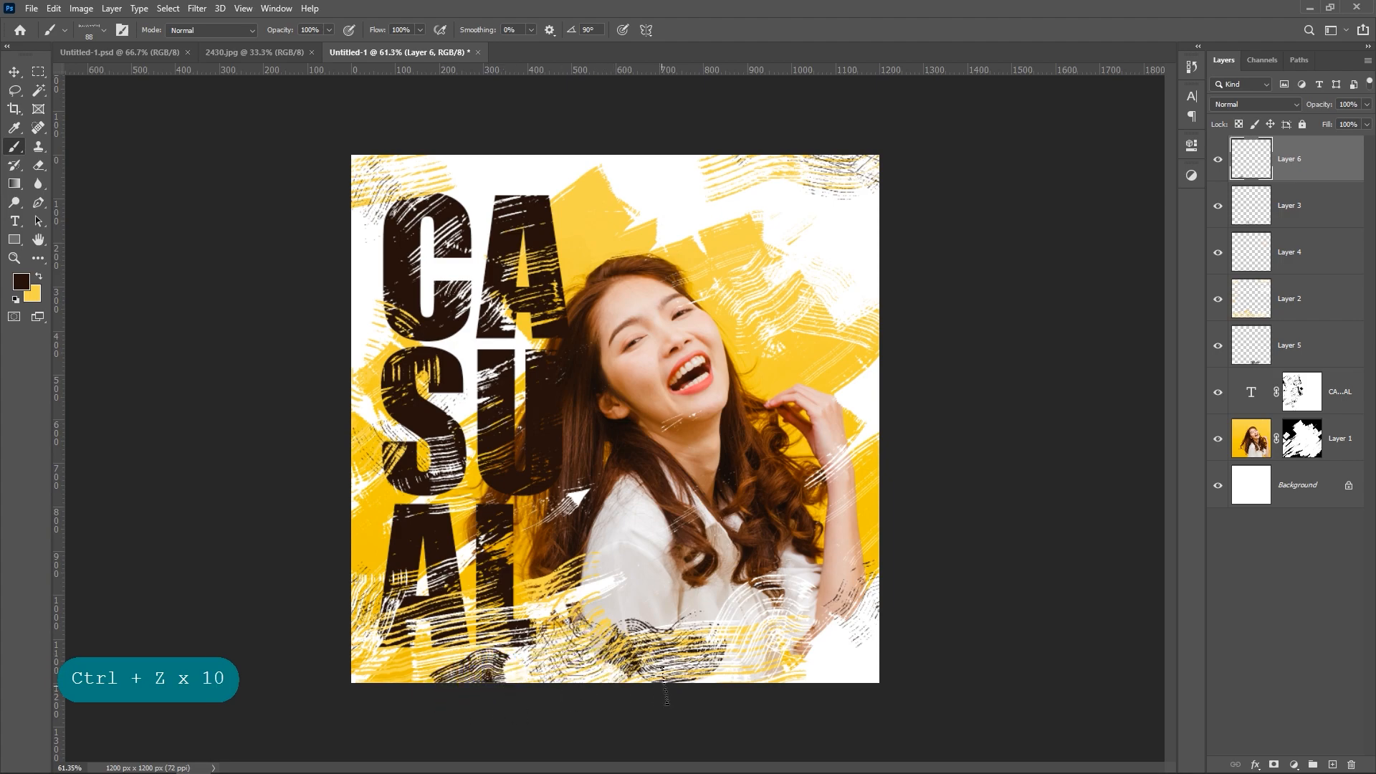
pyautogui.click(1217, 347)
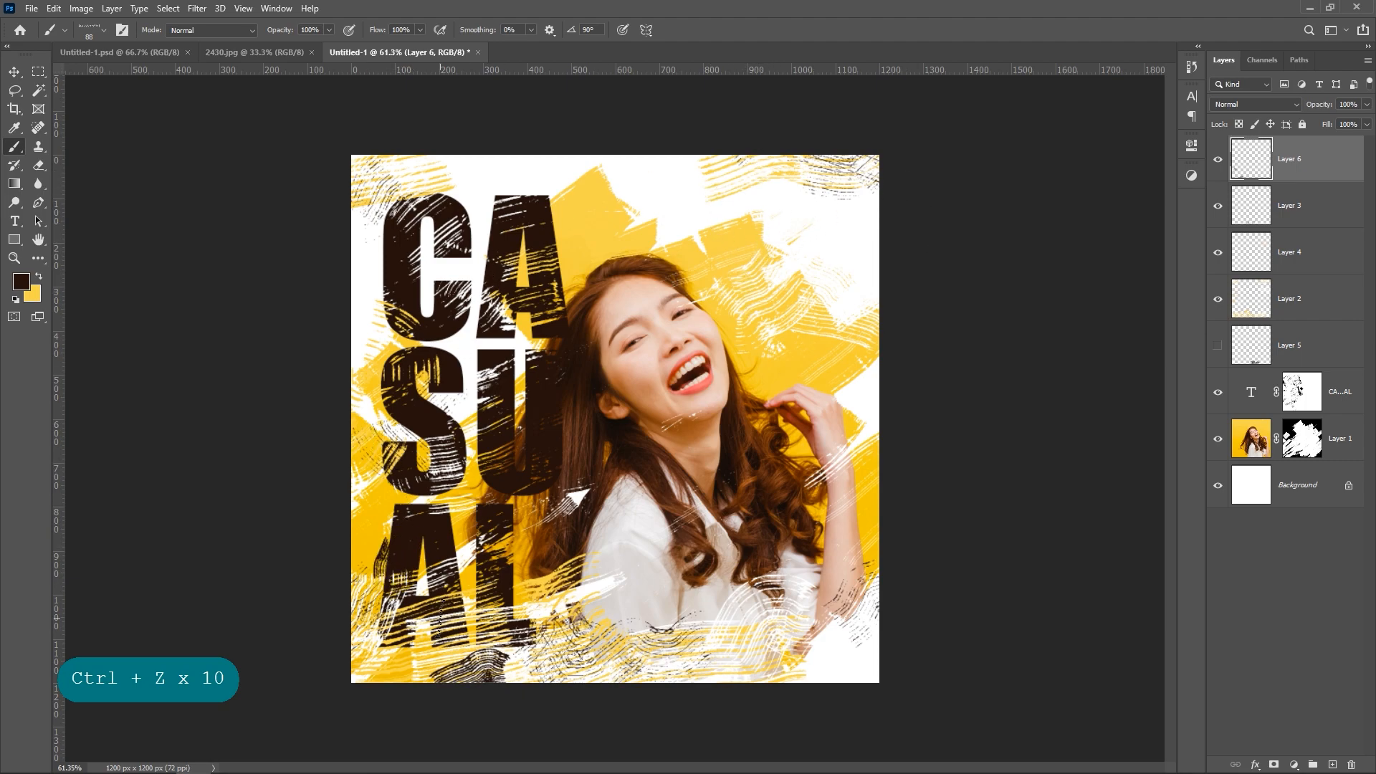
pyautogui.hotkey('ctrl', 'z')
# Step: Paint white on the CASUAL text layer's mask to restore distressed parts of the letters
pyautogui.click(1306, 403)
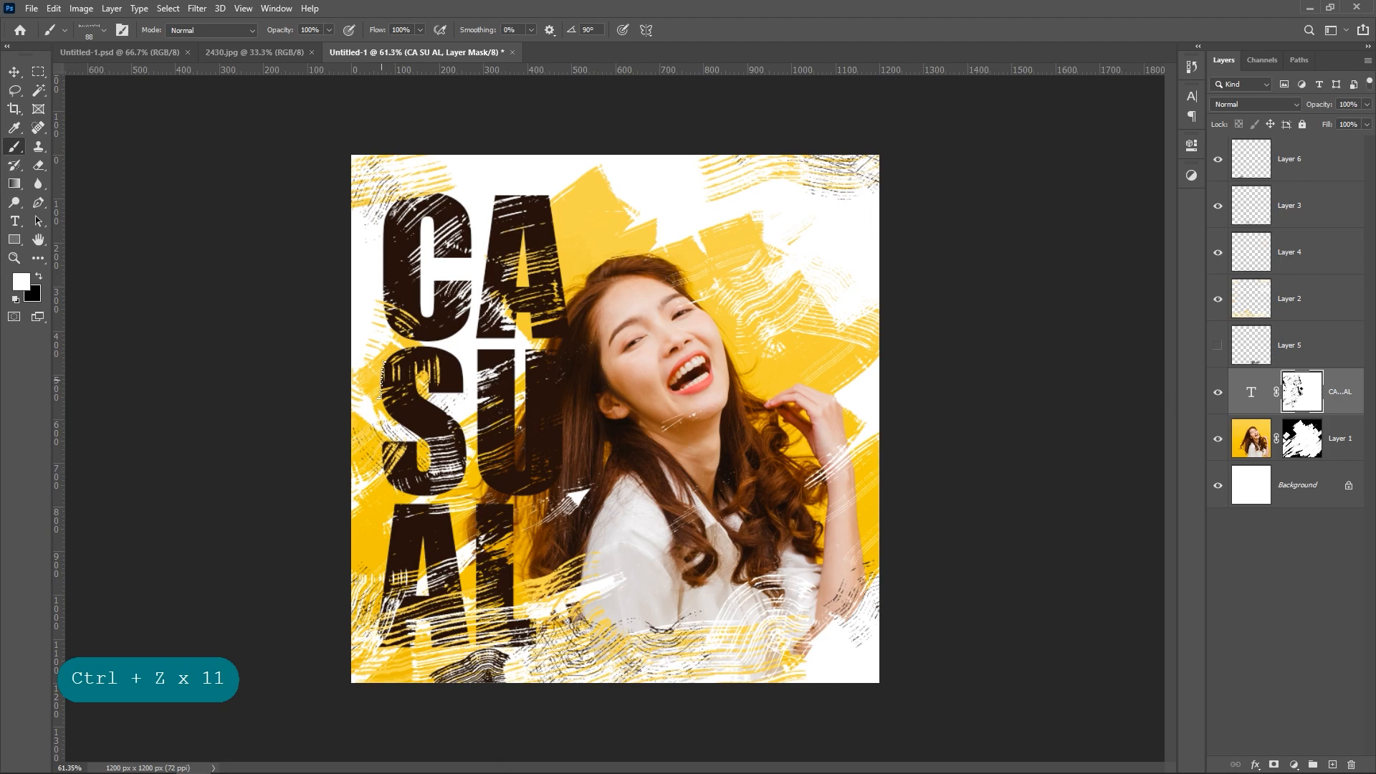
pyautogui.moveTo(455, 490)
pyautogui.mouseDown()
pyautogui.moveTo(437, 453)
pyautogui.moveTo(480, 423)
pyautogui.moveTo(504, 374)
pyautogui.moveTo(492, 366)
pyautogui.moveTo(461, 430)
pyautogui.moveTo(399, 381)
pyautogui.moveTo(363, 373)
pyautogui.moveTo(358, 393)
pyautogui.moveTo(528, 291)
pyautogui.moveTo(492, 335)
pyautogui.moveTo(556, 268)
pyautogui.moveTo(538, 306)
pyautogui.moveTo(511, 313)
pyautogui.moveTo(544, 255)
pyautogui.moveTo(413, 278)
pyautogui.moveTo(457, 238)
pyautogui.moveTo(385, 267)
pyautogui.moveTo(470, 225)
pyautogui.moveTo(387, 268)
pyautogui.moveTo(411, 315)
pyautogui.mouseUp()
pyautogui.moveTo(430, 584)
pyautogui.mouseDown()
pyautogui.moveTo(455, 575)
pyautogui.moveTo(450, 607)
pyautogui.moveTo(466, 624)
pyautogui.moveTo(476, 606)
pyautogui.mouseUp()
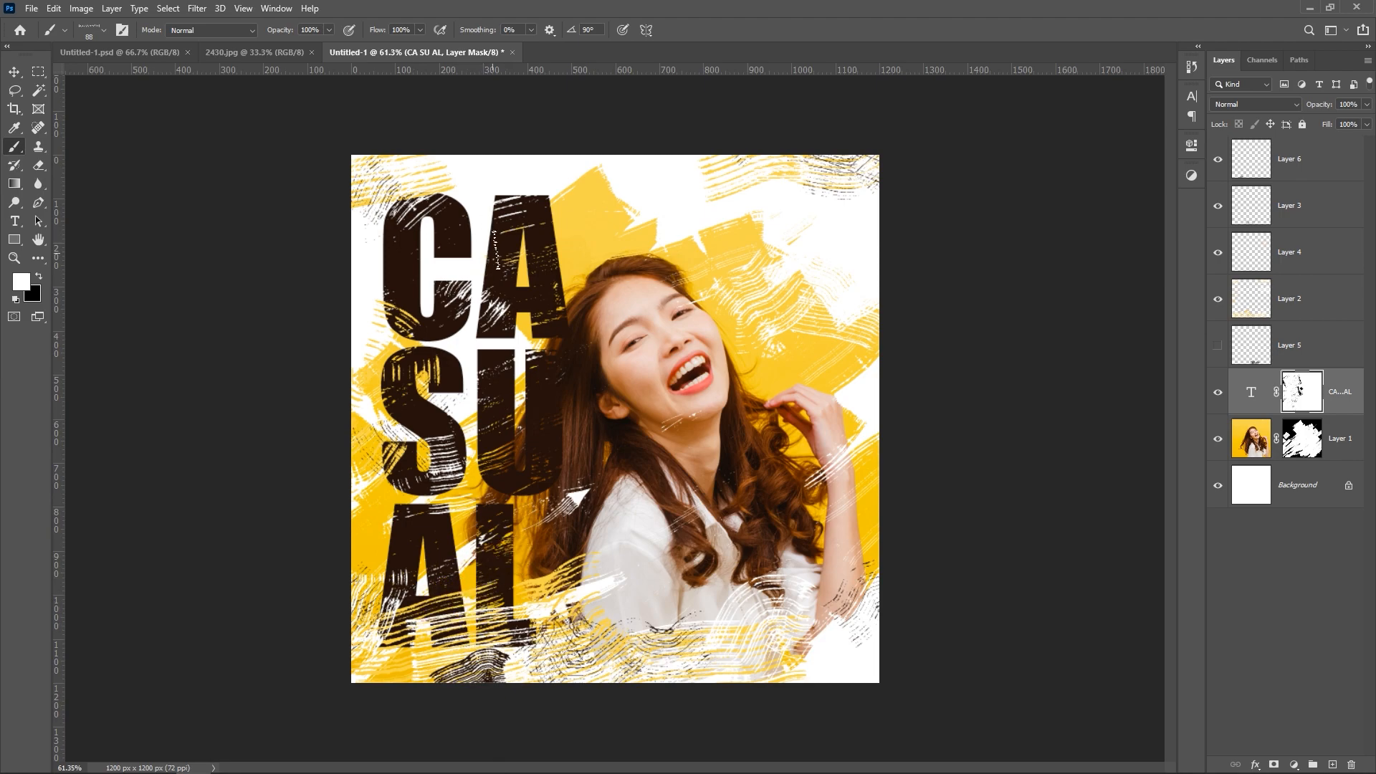
pyautogui.moveTo(495, 251); pyautogui.dragTo(517, 274)
# Step: Add the dark brown Impact text "LoGO" near the canvas's upper-right corner
pyautogui.click(14, 72)
pyautogui.click(16, 222)
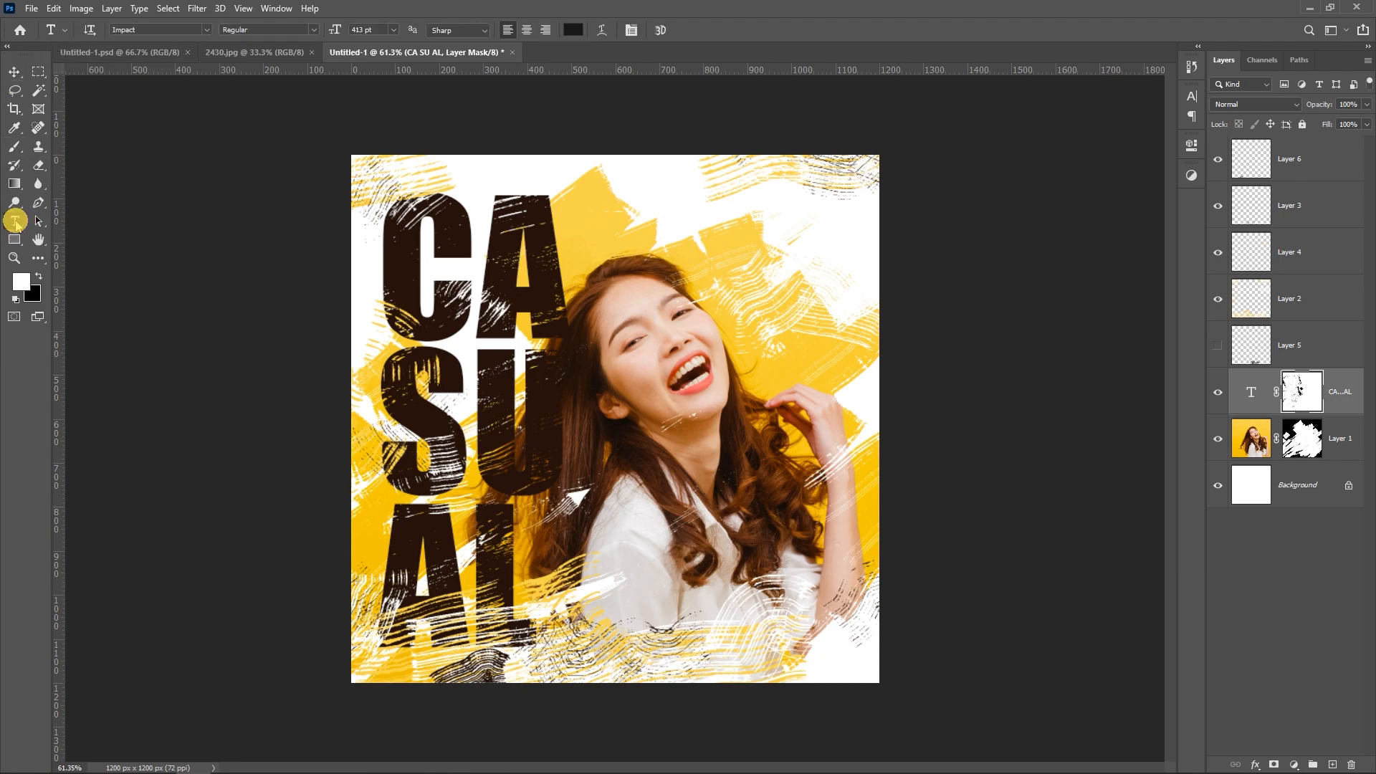
pyautogui.click(732, 253)
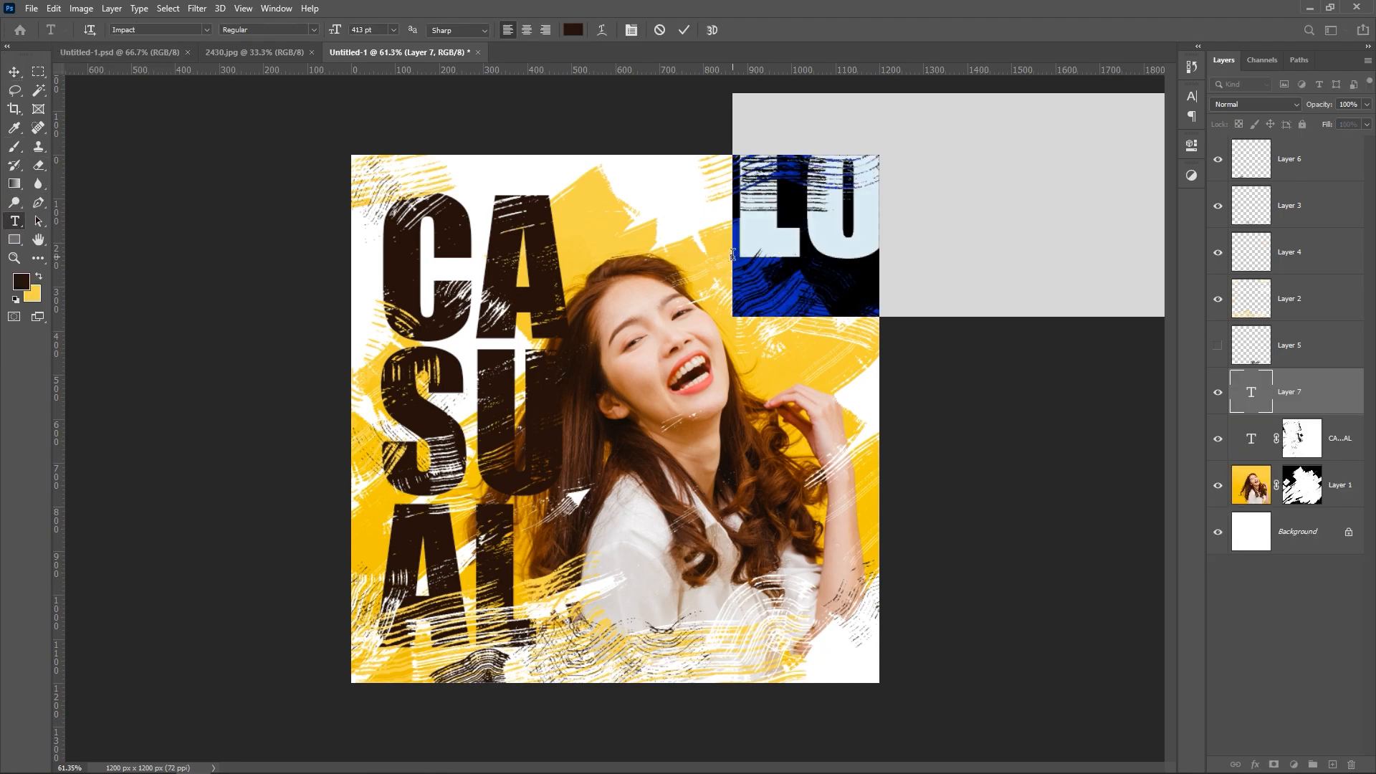
pyautogui.write('L')
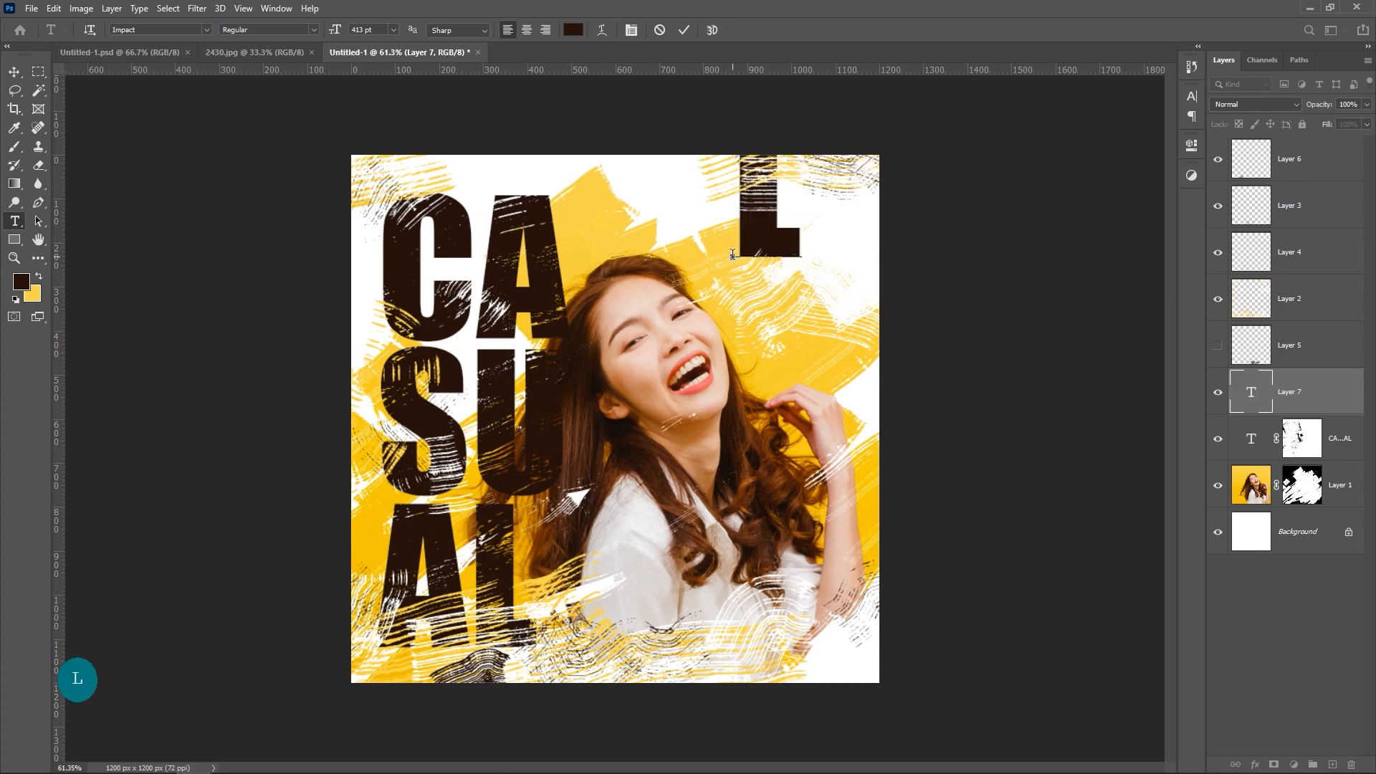
pyautogui.write('OGO')
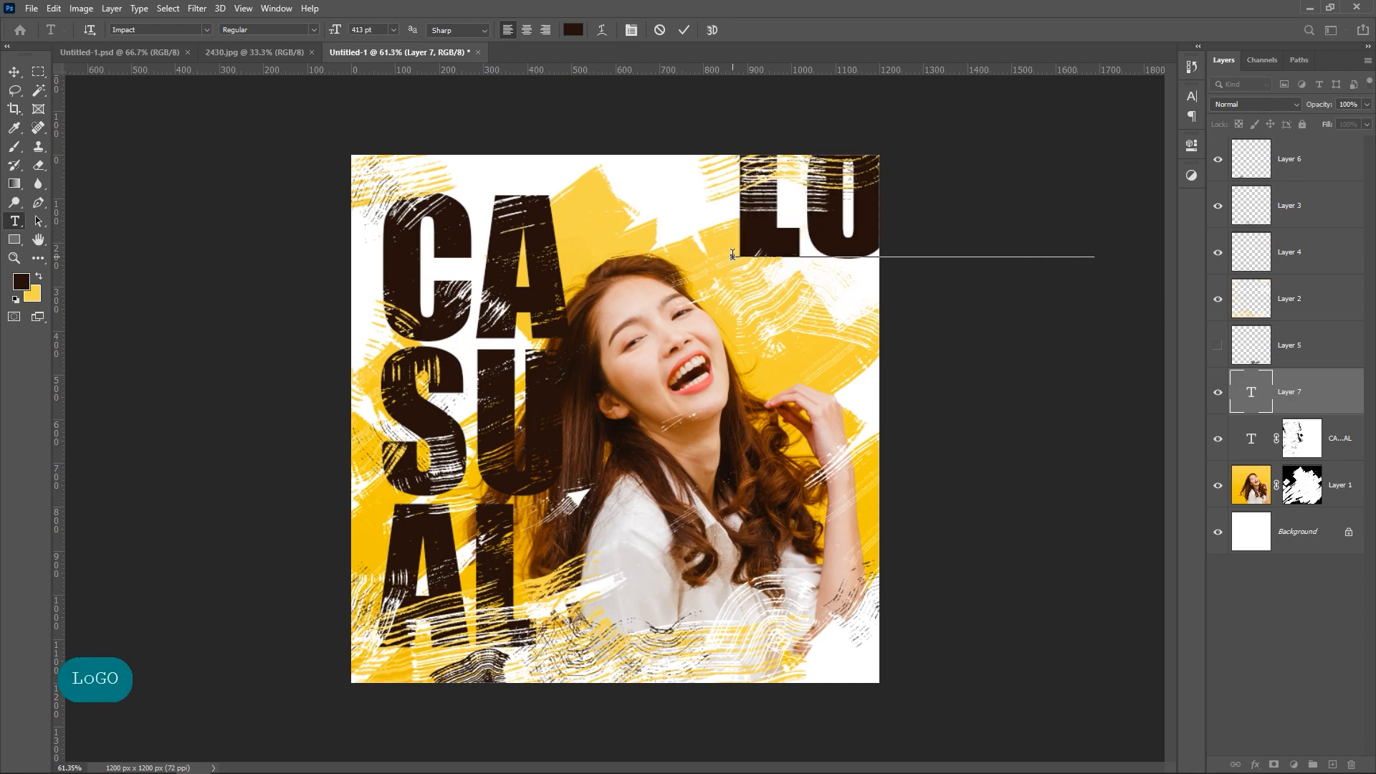
pyautogui.click(14, 70)
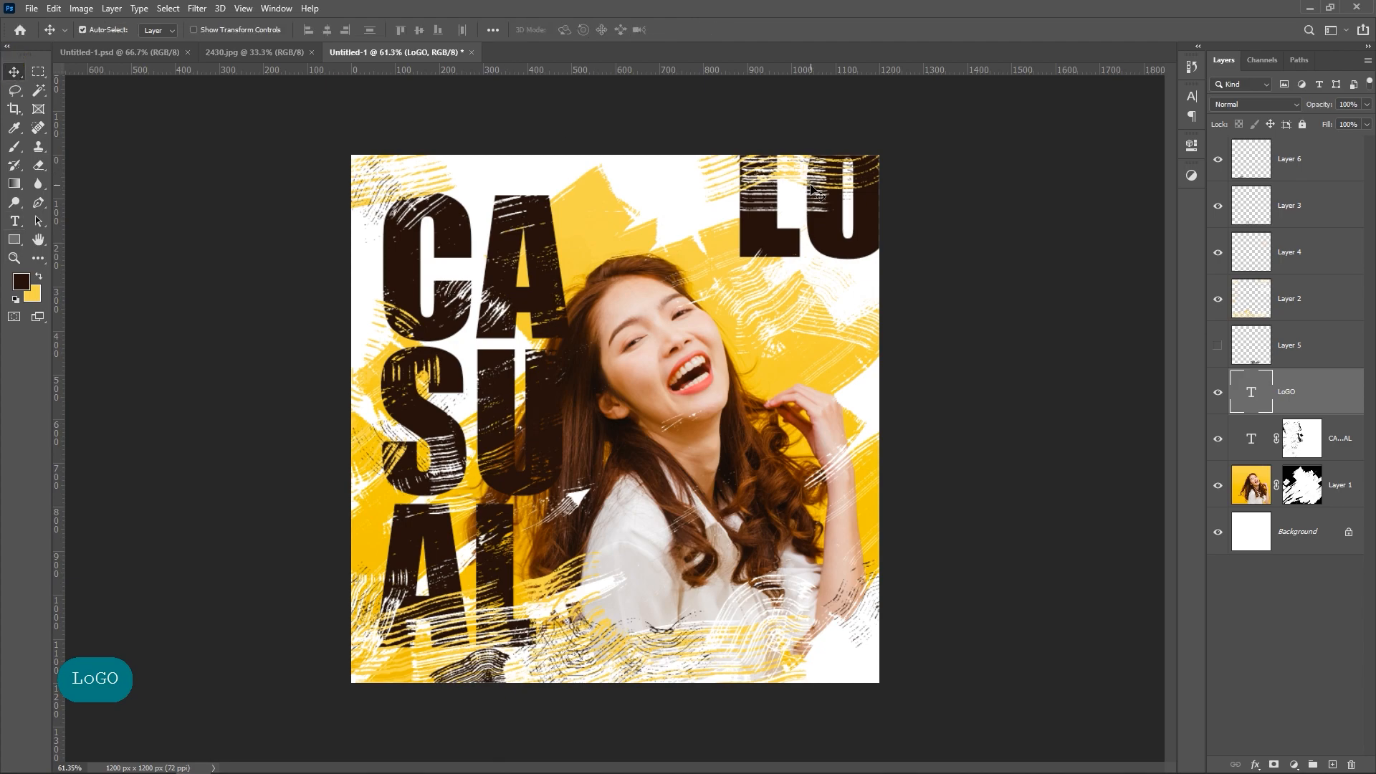
# Step: Move the LoGO text beside the CA lettering and set its font size to 183 pt
pyautogui.moveTo(860, 251); pyautogui.dragTo(720, 320)
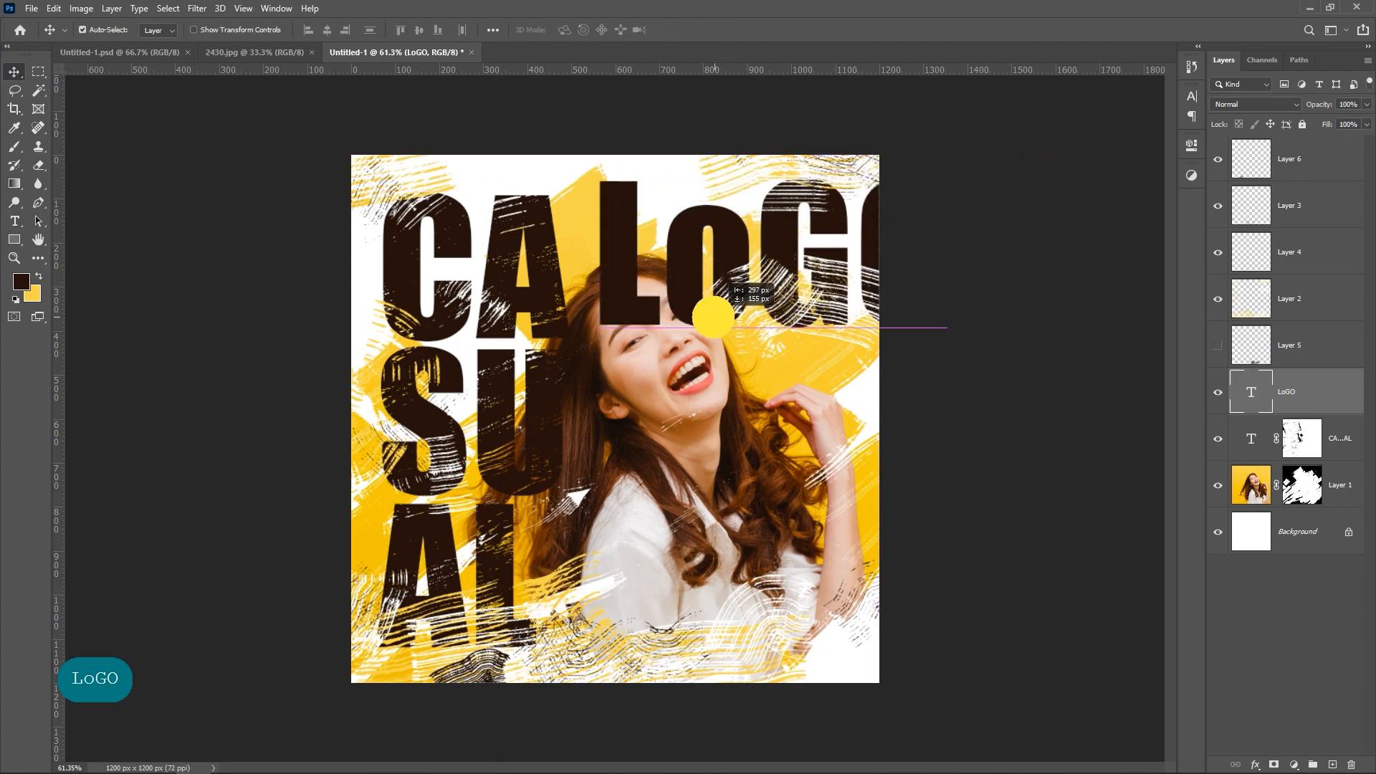
pyautogui.click(1191, 96)
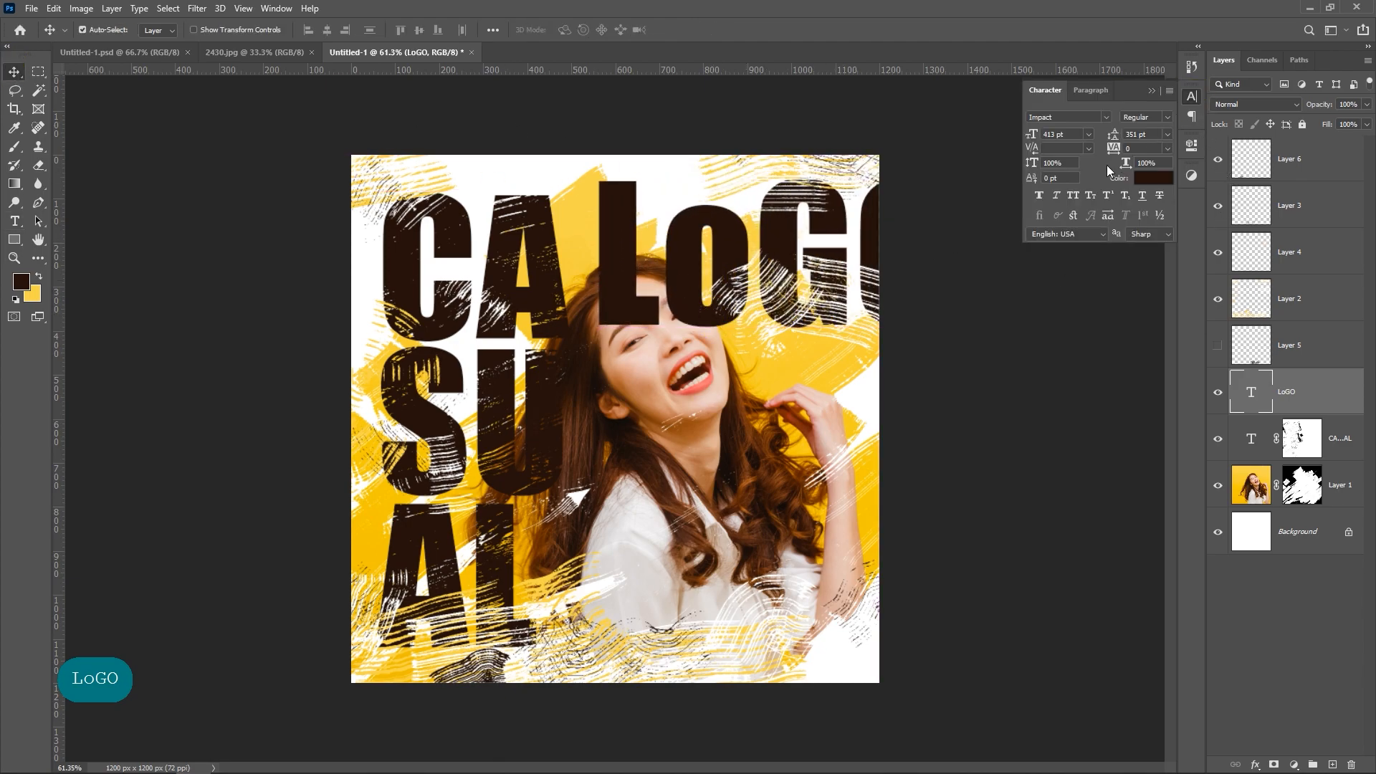
pyautogui.moveTo(1034, 136); pyautogui.dragTo(980, 141)
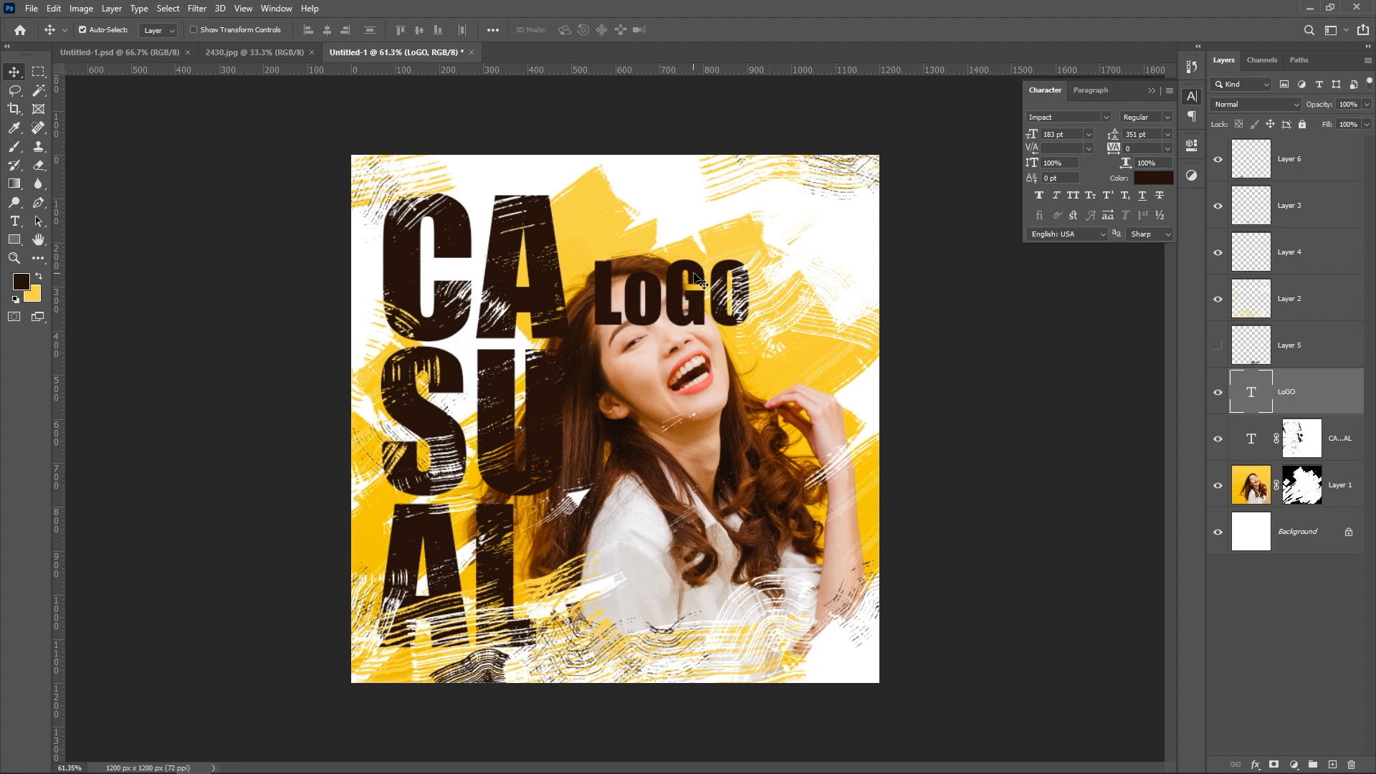
# Step: Move the LoGO text into the canvas's upper-right corner and reduce its font size to 86 pt
pyautogui.moveTo(695, 279); pyautogui.dragTo(804, 219)
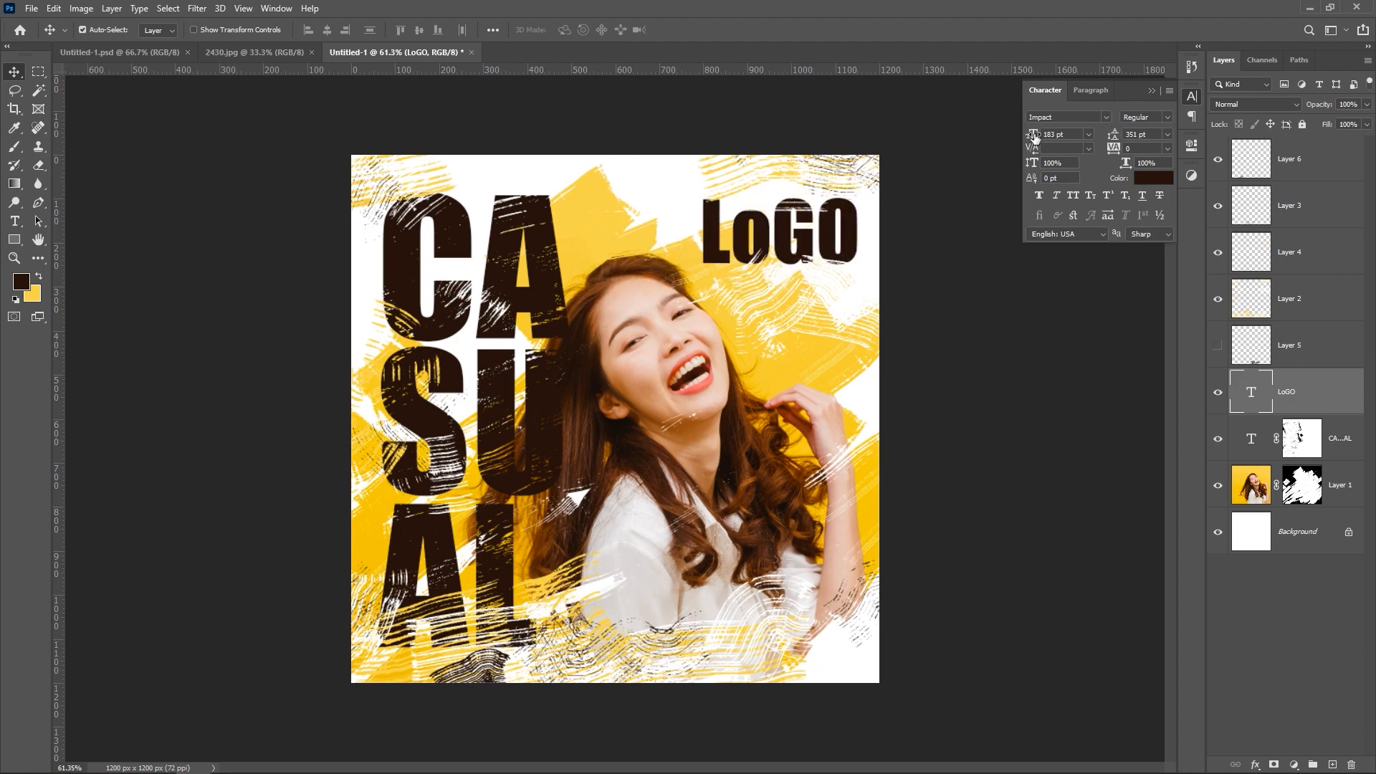
pyautogui.moveTo(1035, 137); pyautogui.dragTo(1007, 130)
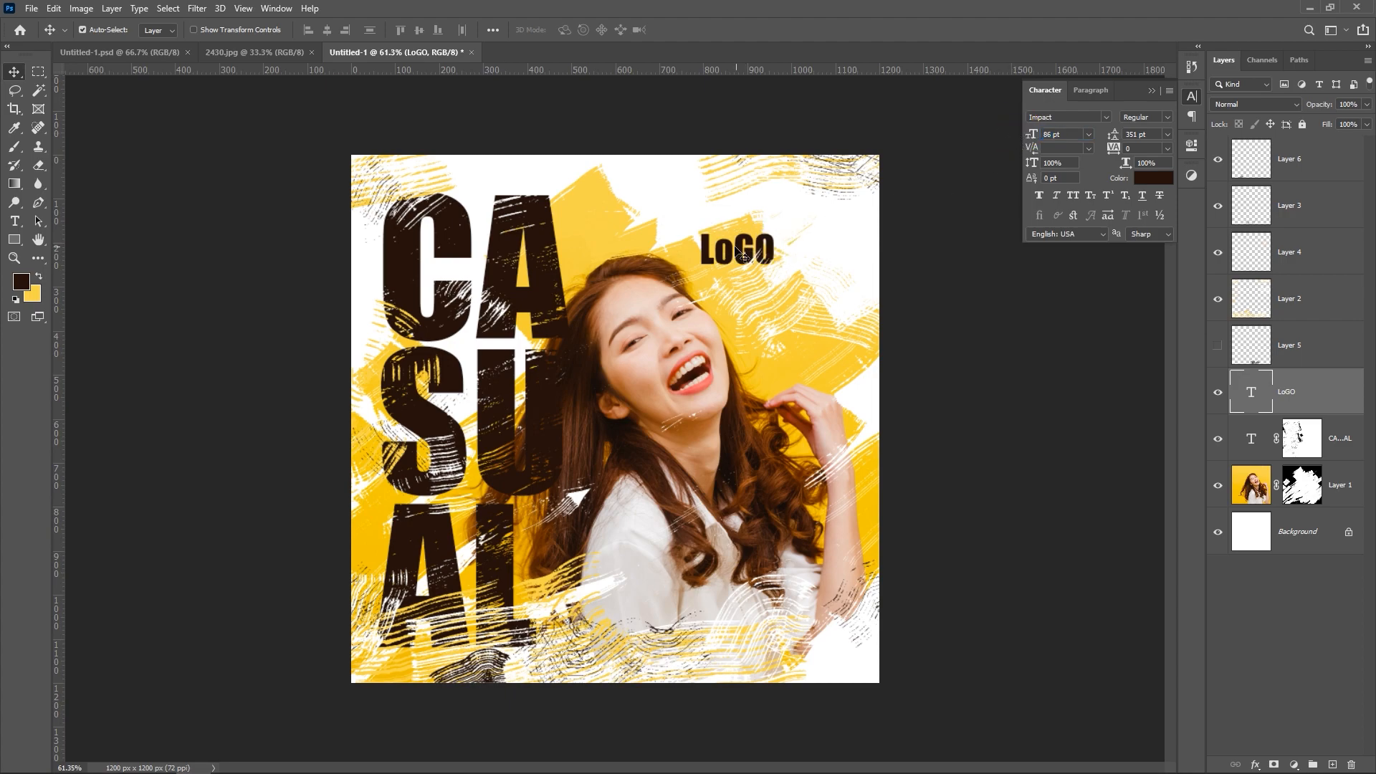
pyautogui.moveTo(743, 255); pyautogui.dragTo(852, 213)
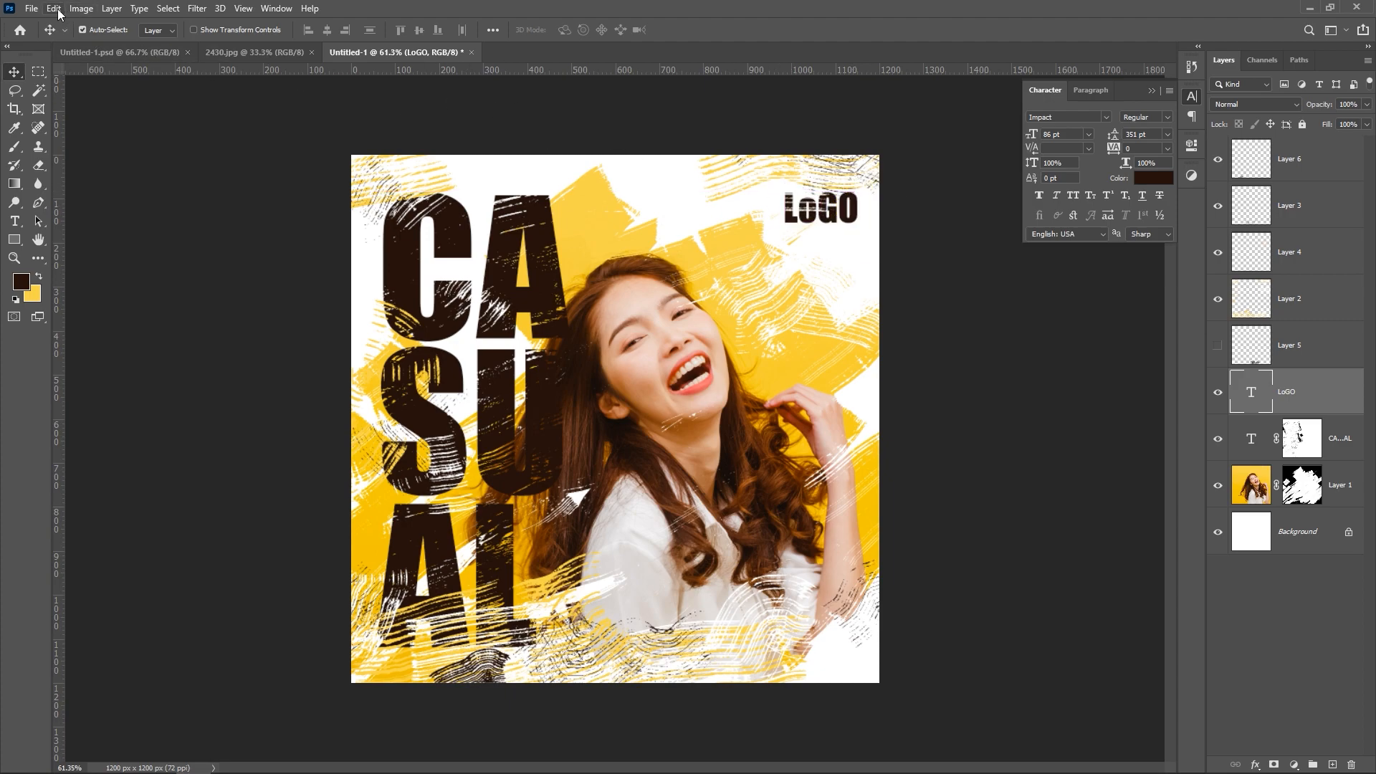
# Step: Rotate the LoGO text 90° clockwise with Free Transform and place it vertically near the canvas's upper-right corner
pyautogui.click(54, 9)
pyautogui.click(113, 321)
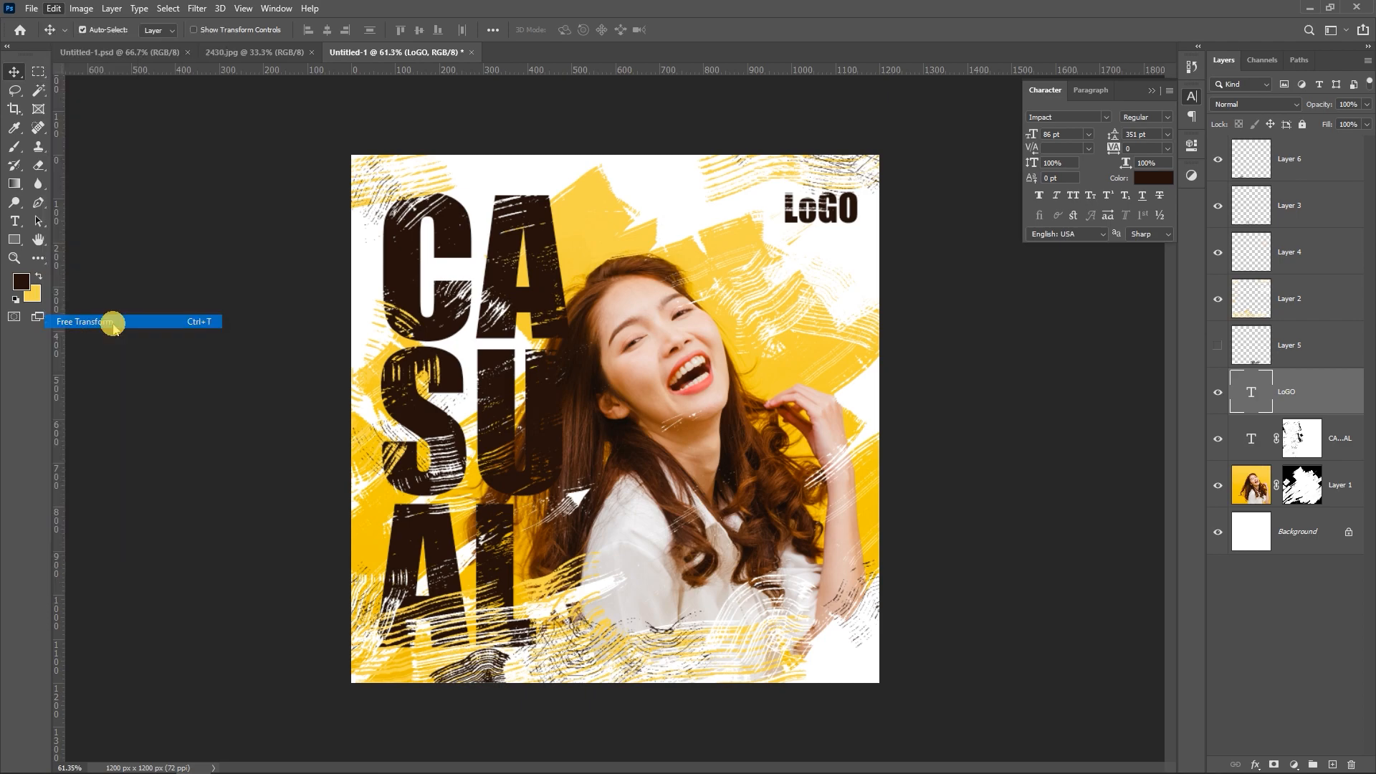
pyautogui.moveTo(870, 258); pyautogui.dragTo(750, 294)
pyautogui.moveTo(831, 227); pyautogui.dragTo(843, 244)
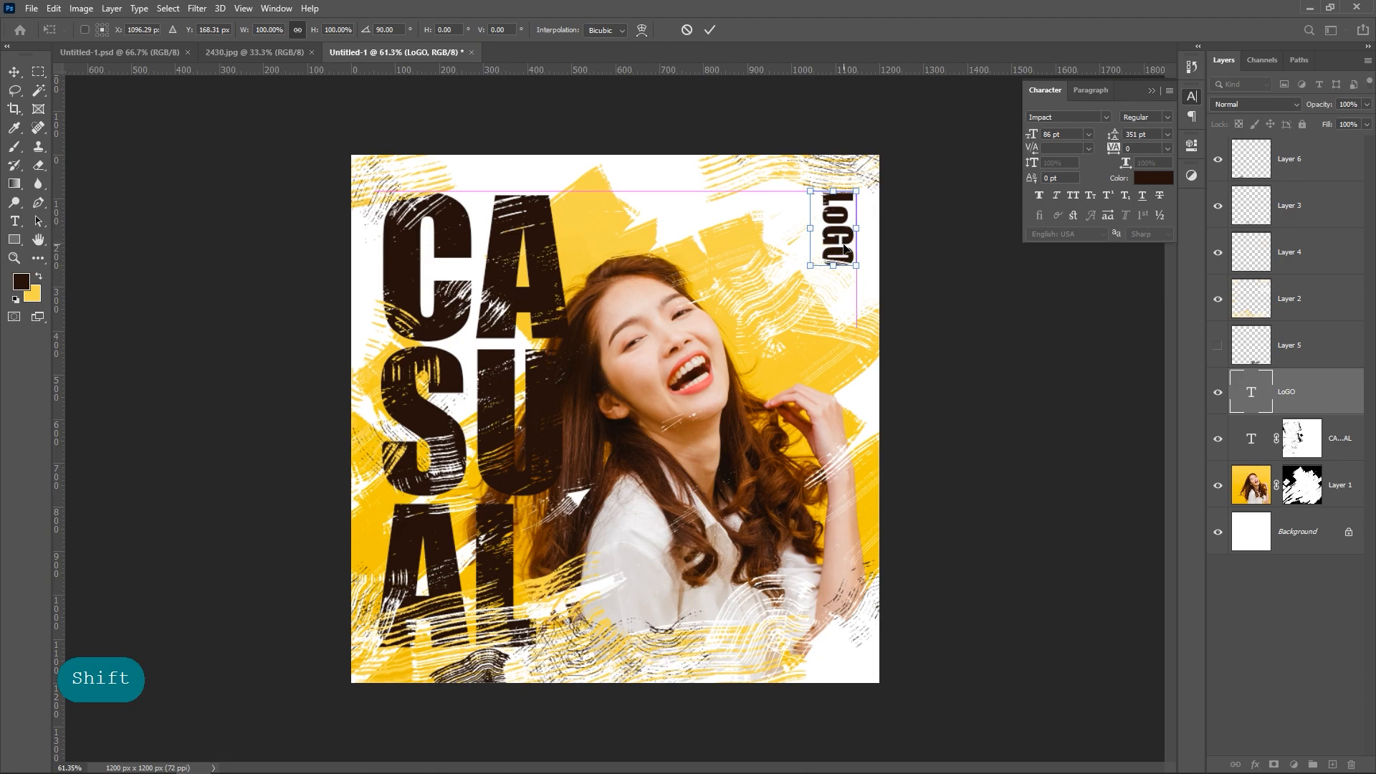
pyautogui.hotkey('shift', 'Left')
pyautogui.press('Return')
pyautogui.click(924, 263)
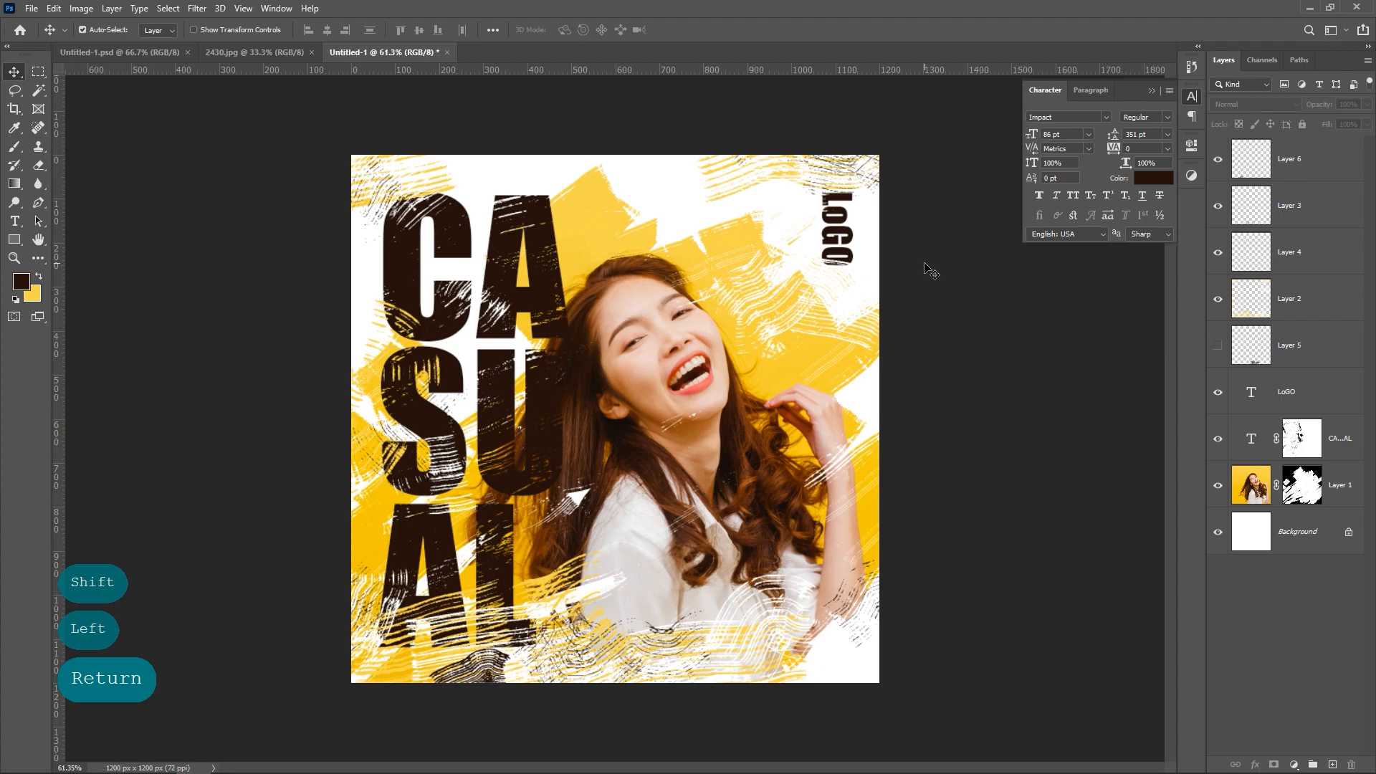
pyautogui.click(1154, 90)
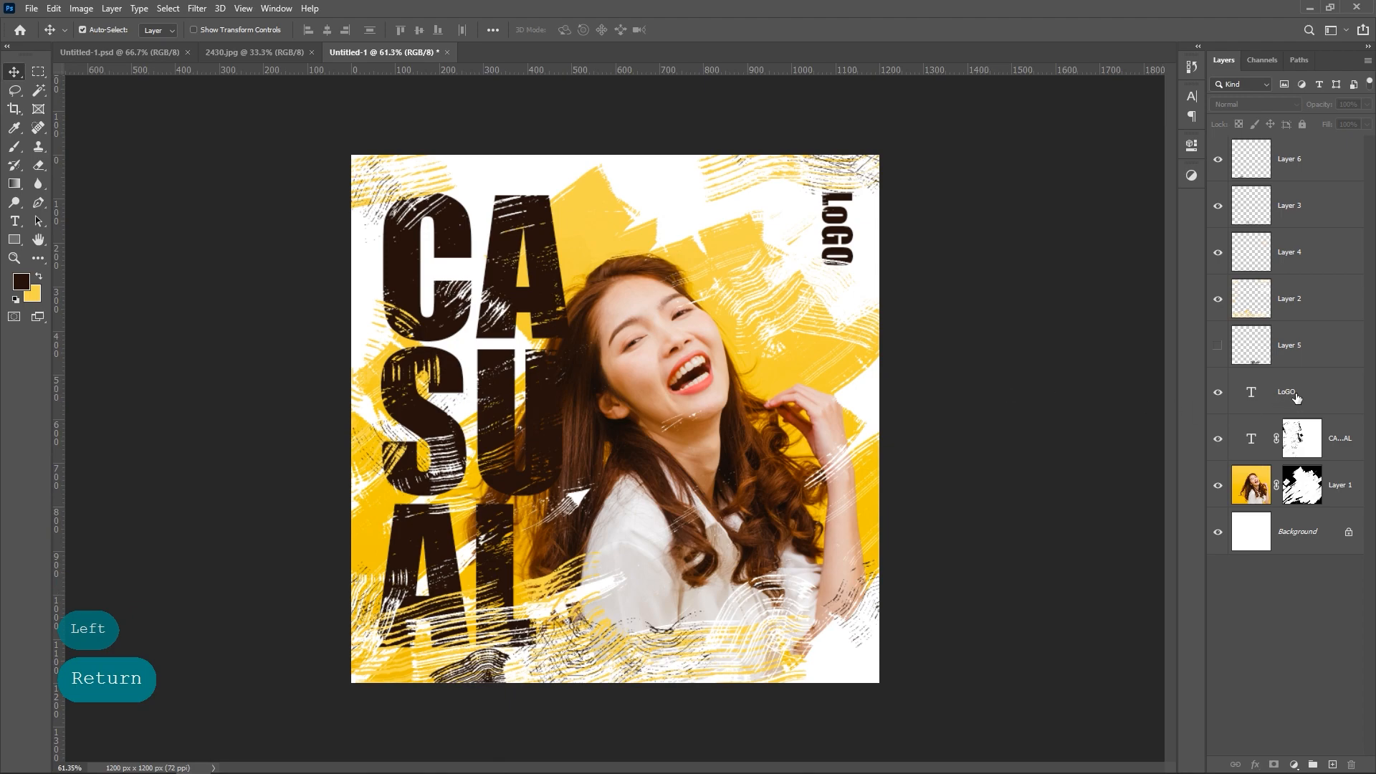
# Step: Add a new empty layer directly above Layer 1 and activate the Brush tool for painting on it
pyautogui.click(1334, 485)
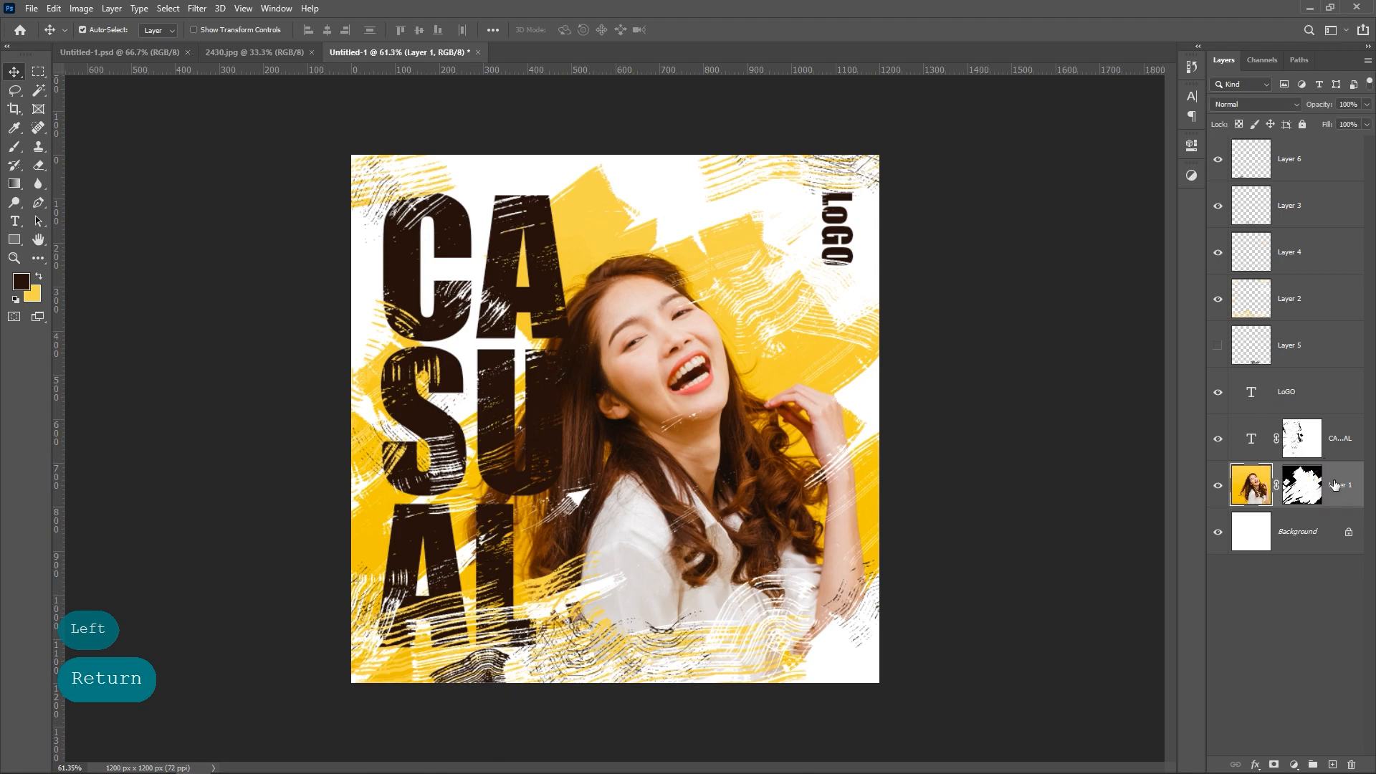
pyautogui.click(1332, 765)
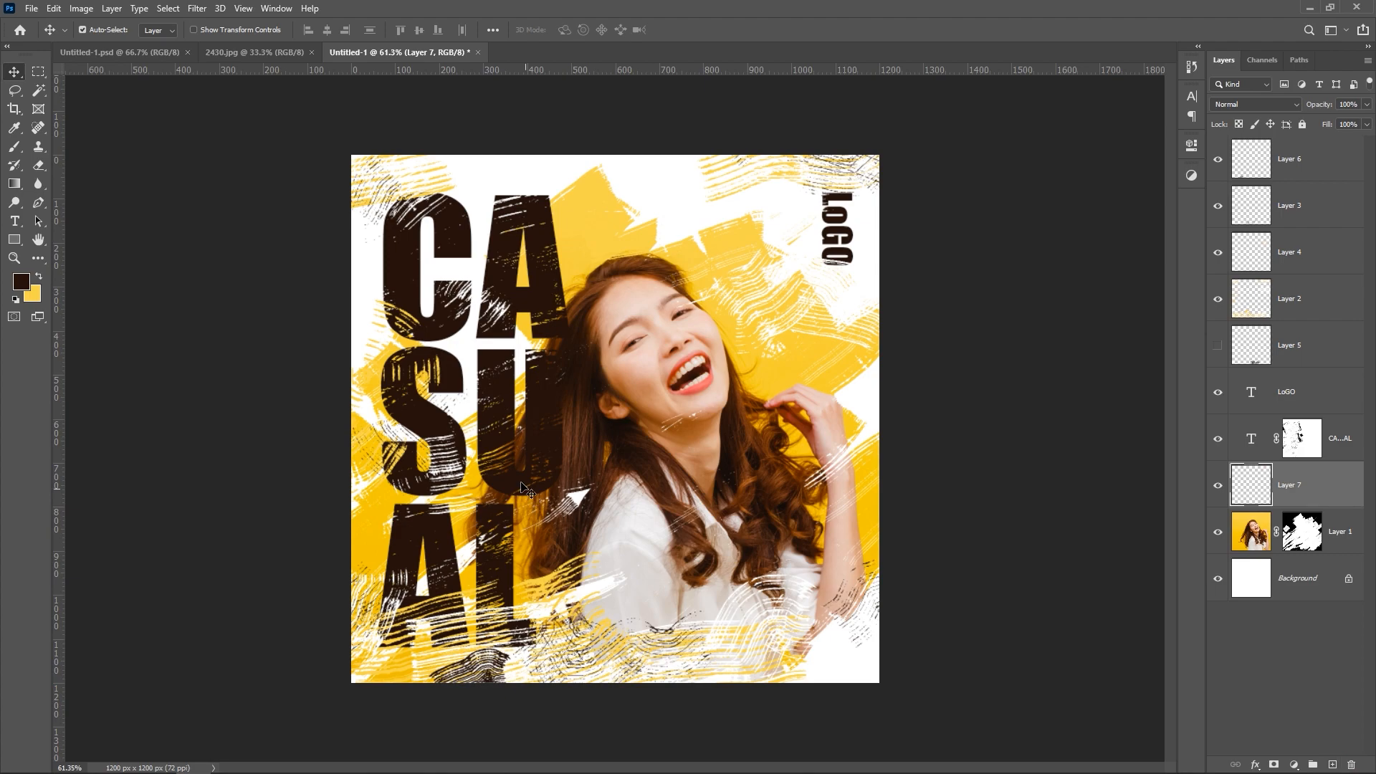
pyautogui.click(14, 147)
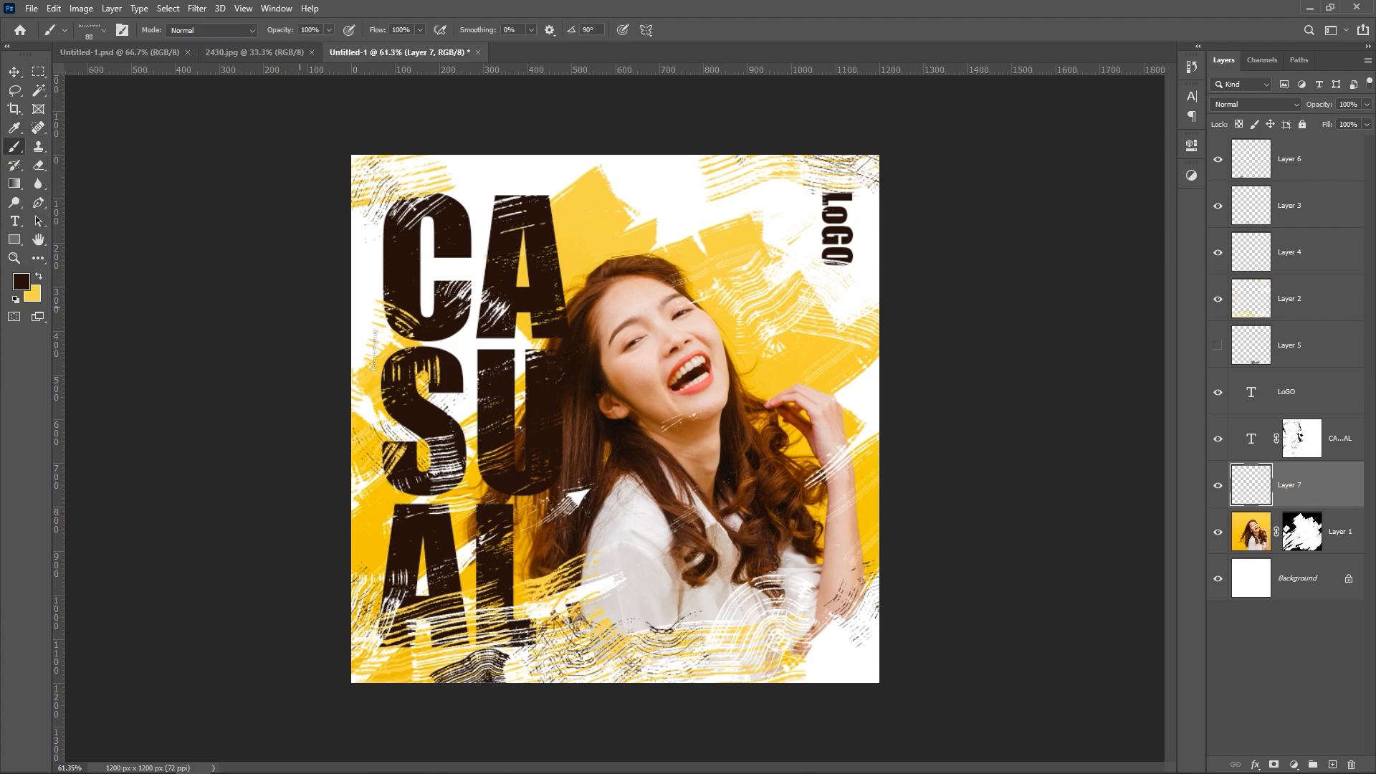
# Step: Try to paint dark brown streaks across the poster's lower edge with the Kyle's Rakes - Zoom brush at 105 px, undoing each attempt
pyautogui.rightClick(503, 428)
pyautogui.click(665, 686)
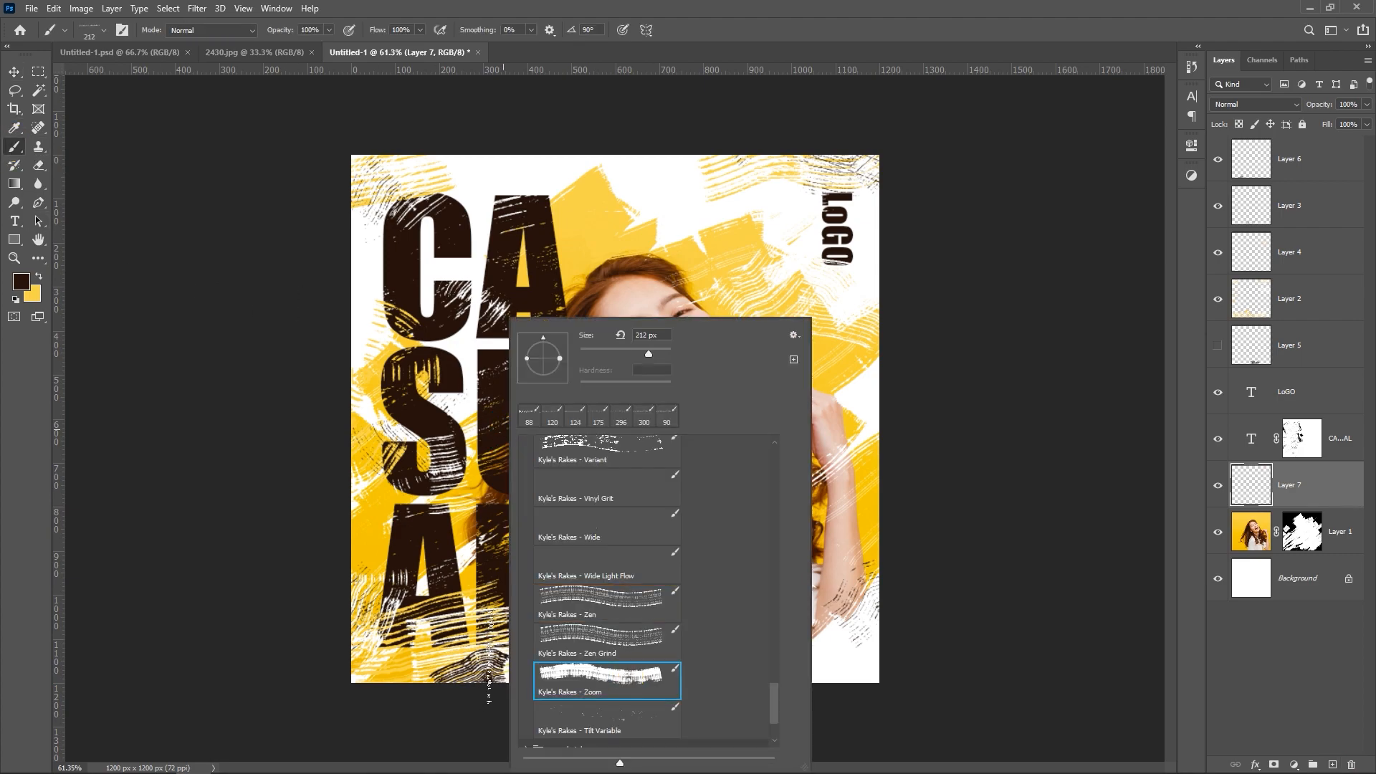
pyautogui.click(627, 350)
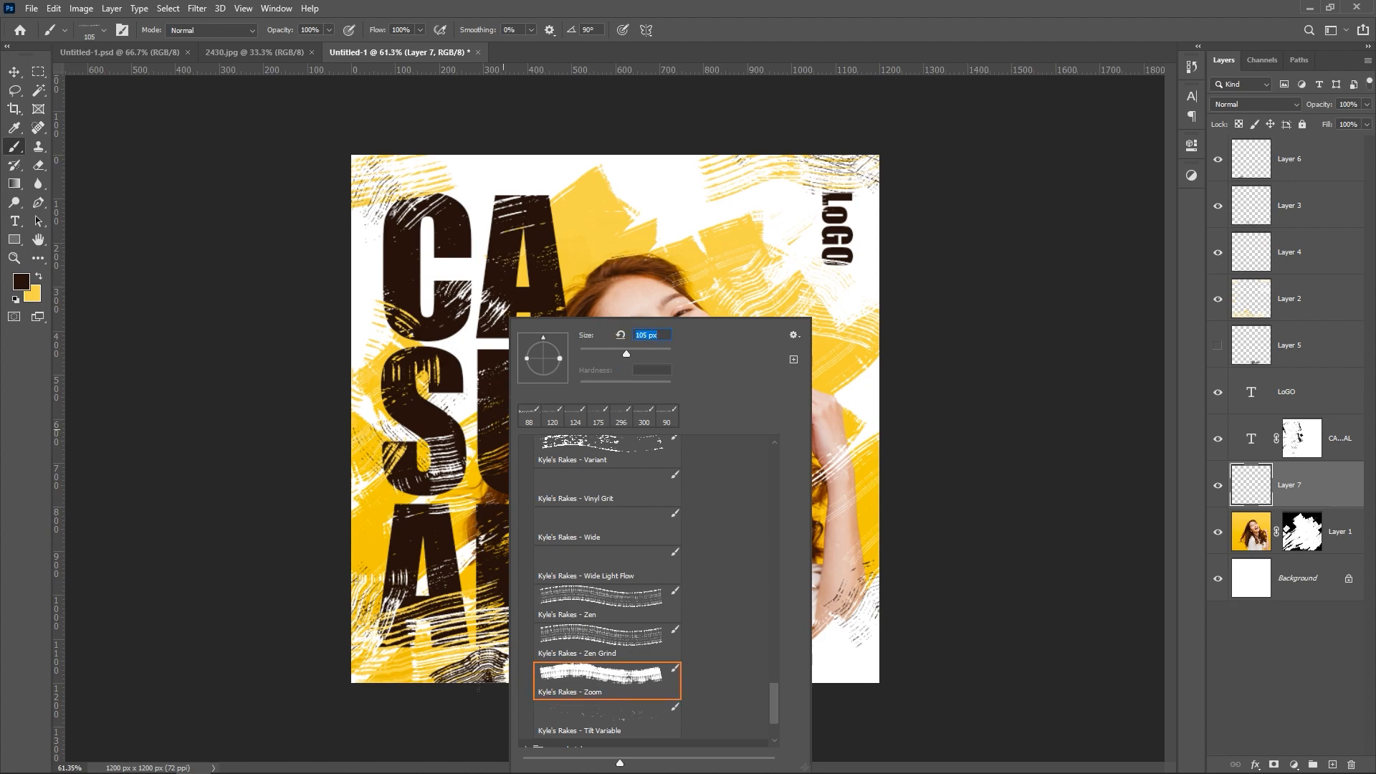
pyautogui.click(479, 668)
pyautogui.moveTo(553, 655)
pyautogui.mouseDown()
pyautogui.moveTo(593, 634)
pyautogui.moveTo(614, 658)
pyautogui.moveTo(652, 651)
pyautogui.moveTo(638, 619)
pyautogui.moveTo(694, 630)
pyautogui.mouseUp()
pyautogui.hotkey('ctrl', 'z')
pyautogui.hotkey('ctrl', 'z')
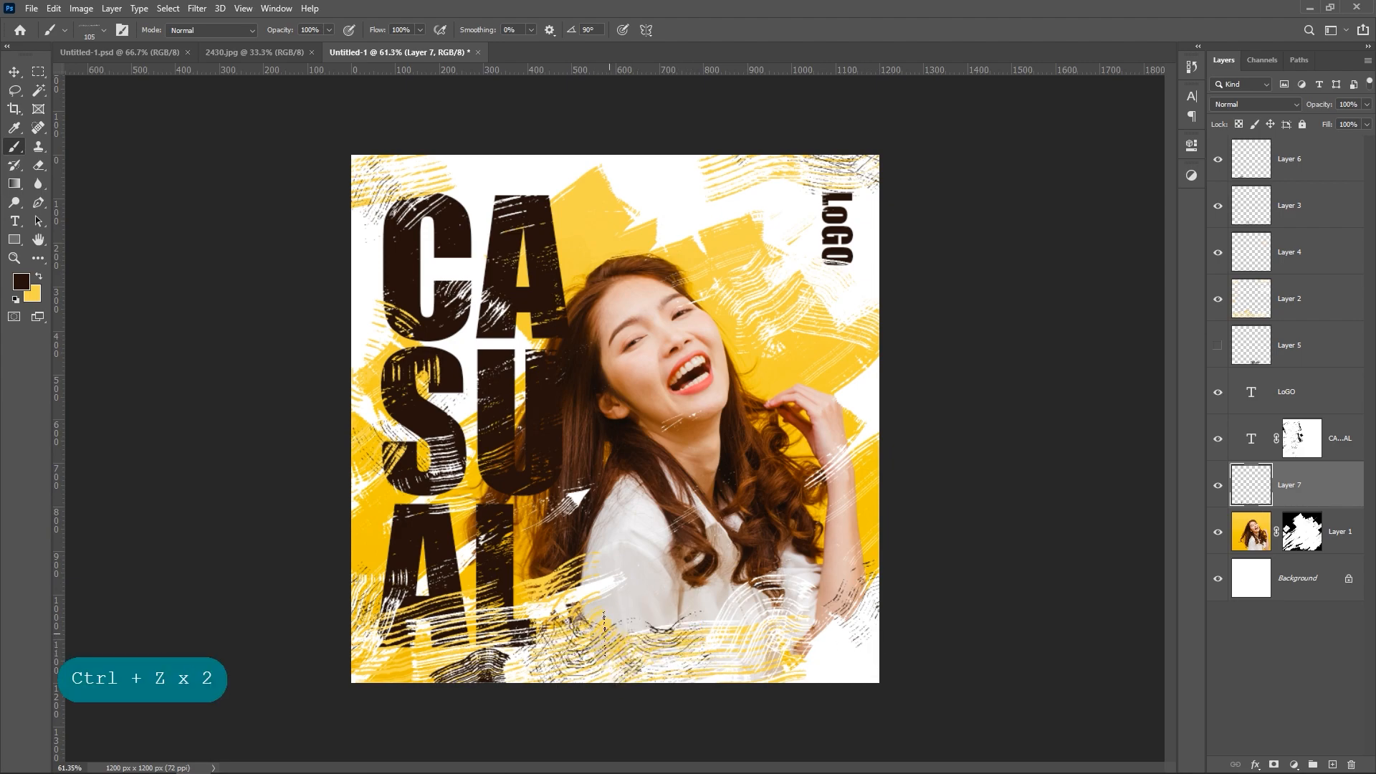
pyautogui.moveTo(580, 628); pyautogui.dragTo(725, 648)
pyautogui.hotkey('ctrl', 'z')
# Step: Paint thin looping dark brown lines across the lower part of the photo with the Kyle's Rakes - Tilt brush at 42 px
pyautogui.rightClick(573, 495)
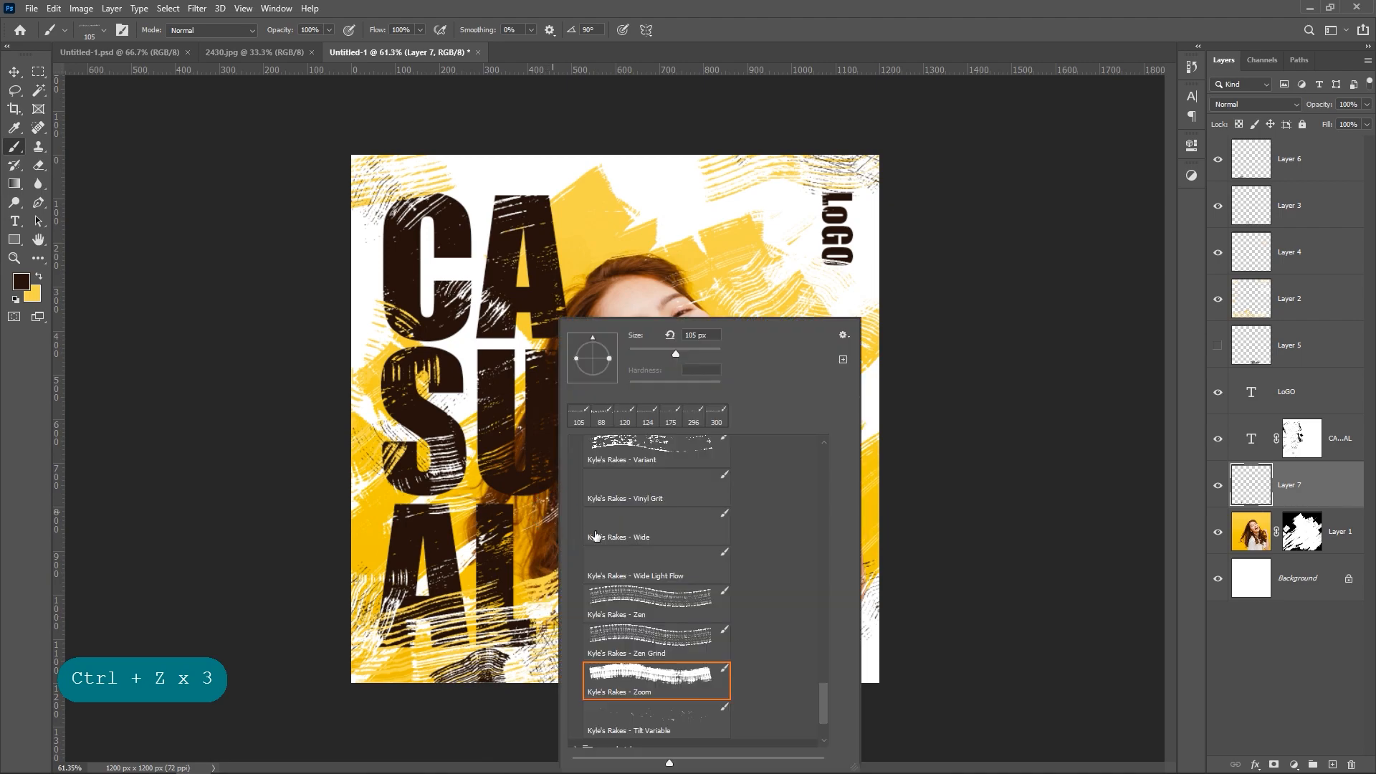
pyautogui.scroll(2, 669, 483)
pyautogui.click(669, 484)
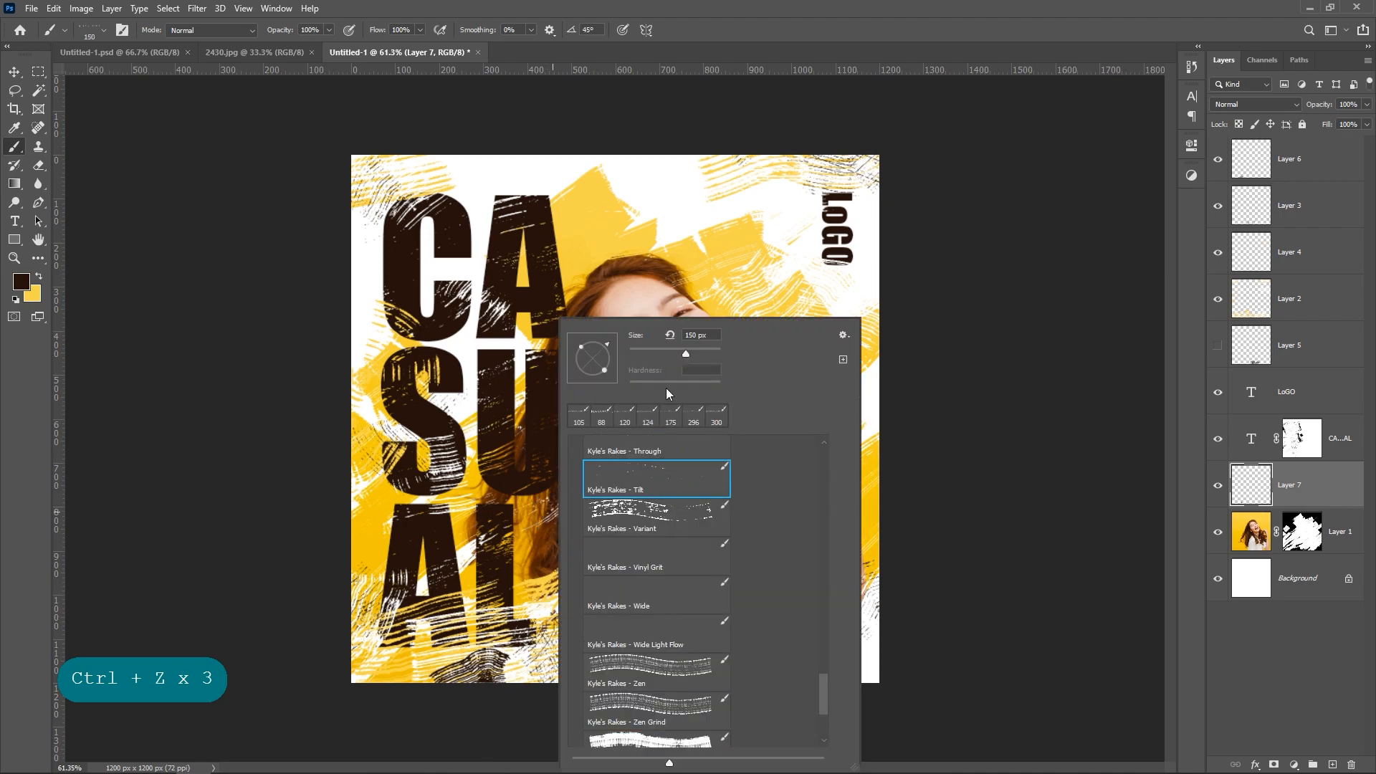
pyautogui.click(650, 354)
pyautogui.click(546, 651)
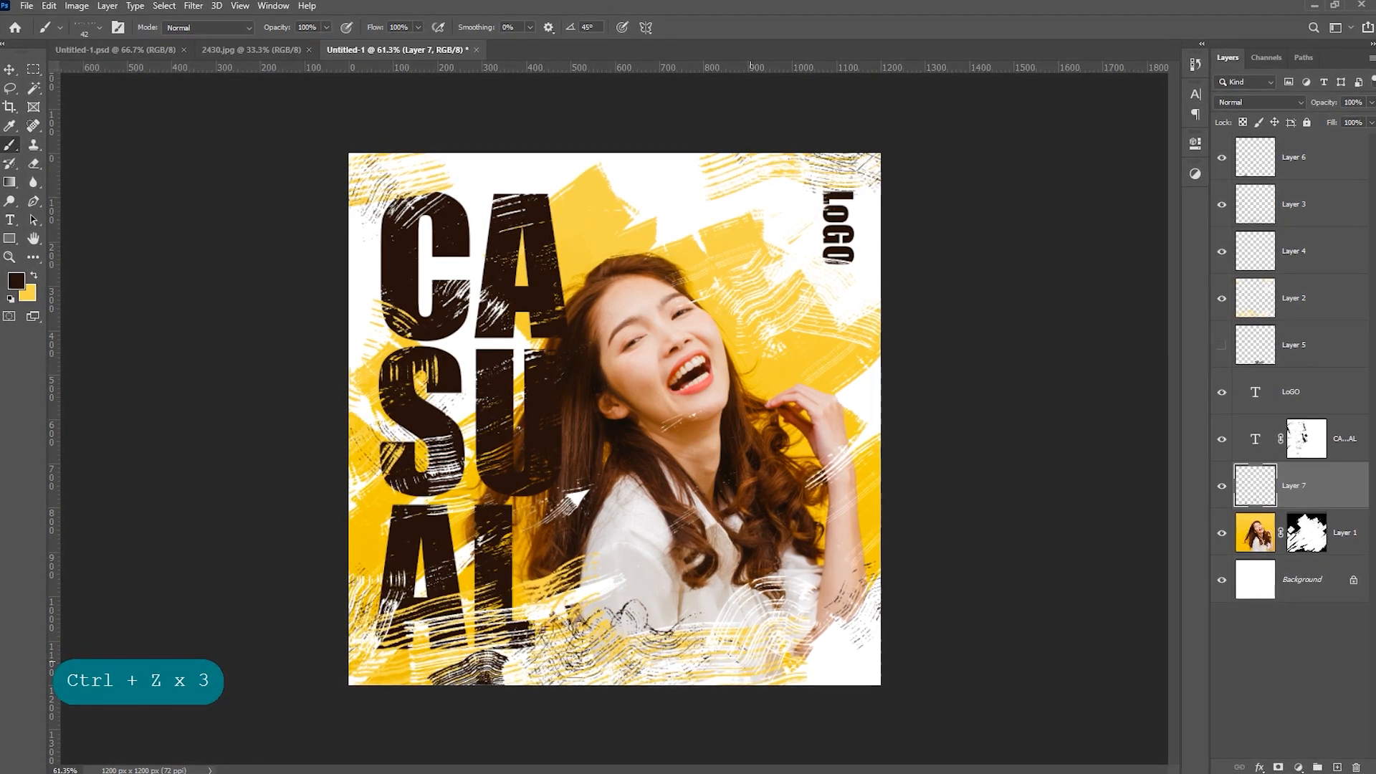
pyautogui.press('v')
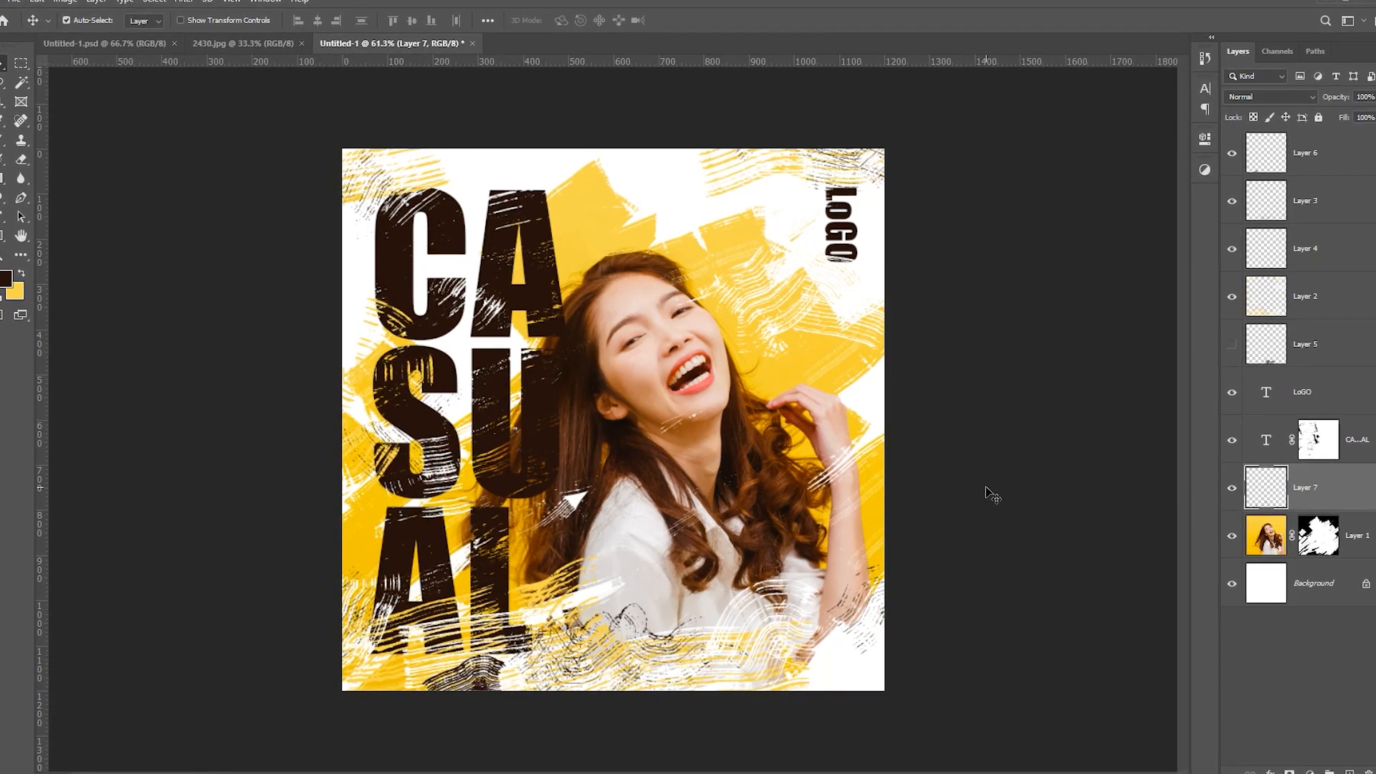
pyautogui.moveTo(933, 473); pyautogui.dragTo(944, 475)
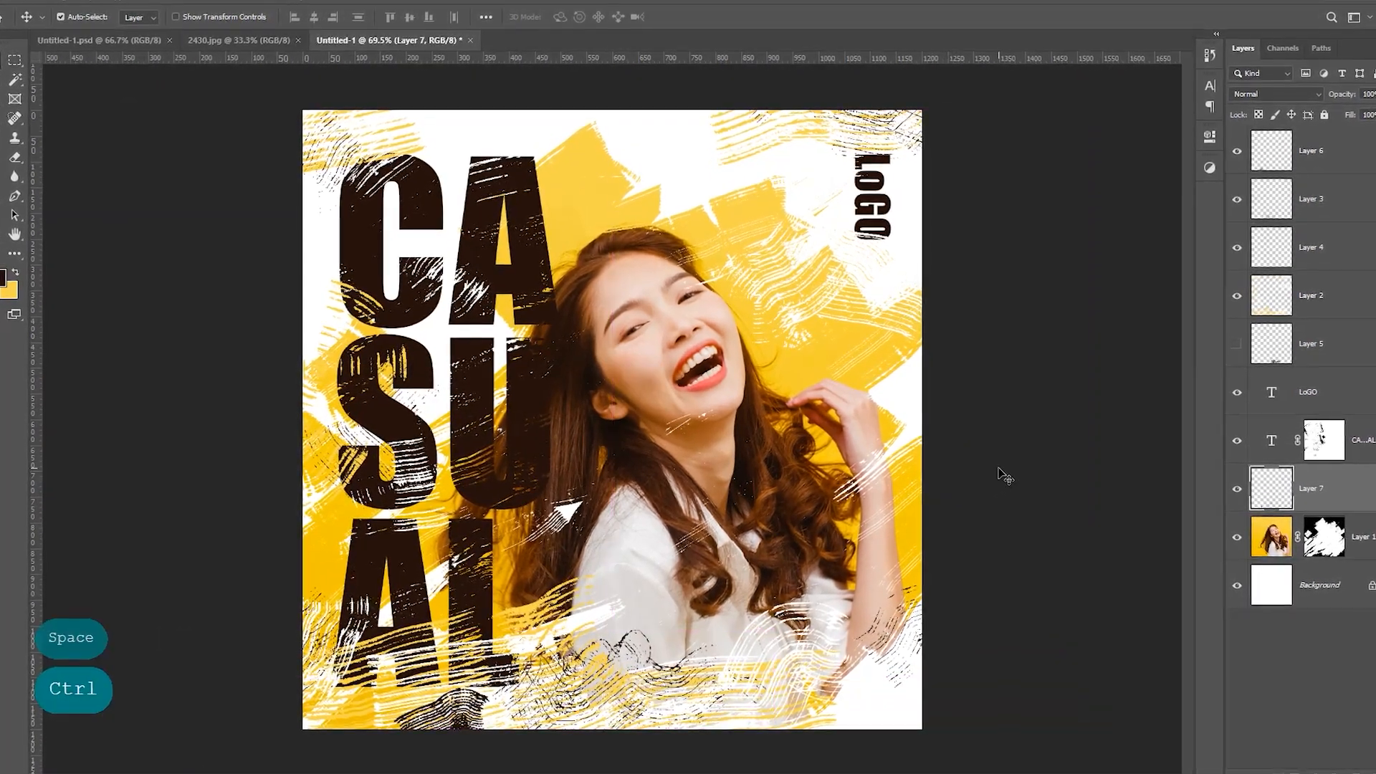
pyautogui.click(999, 469)
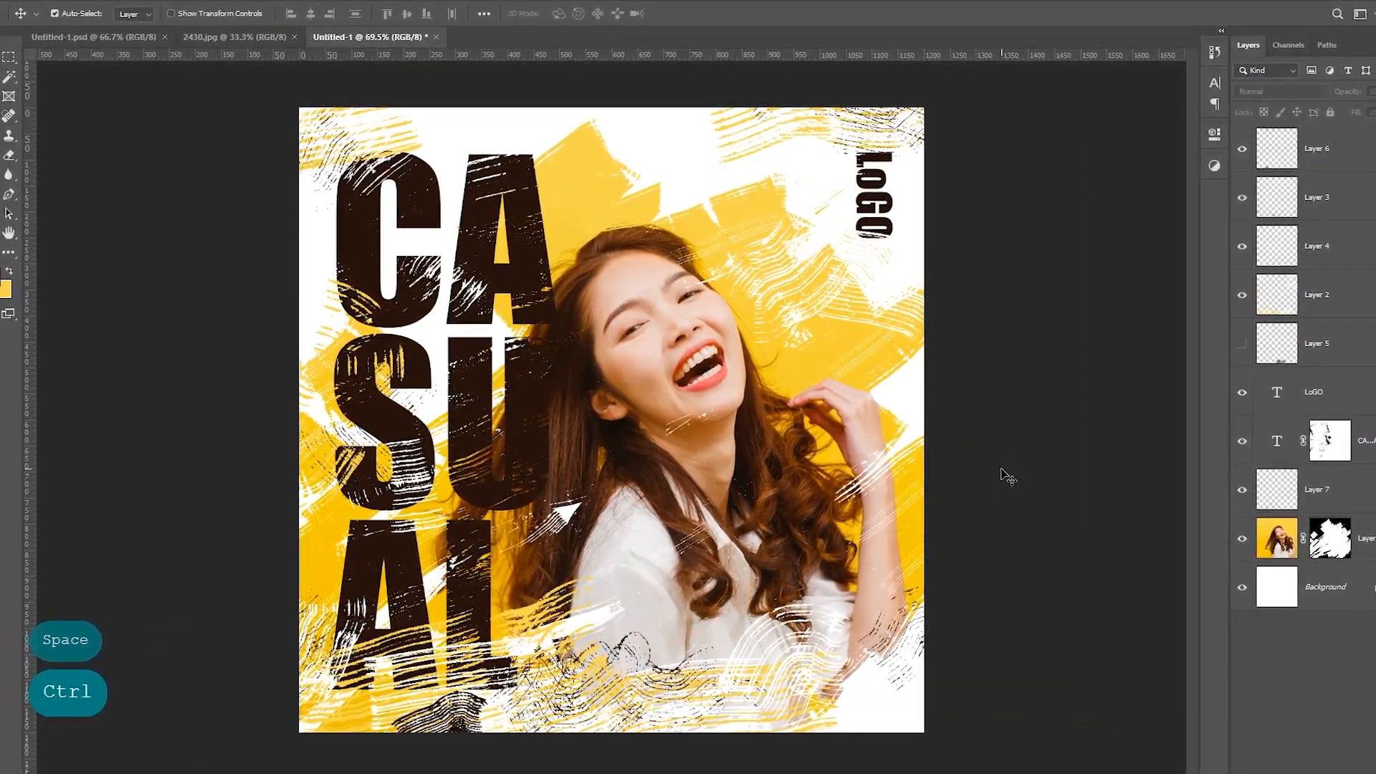